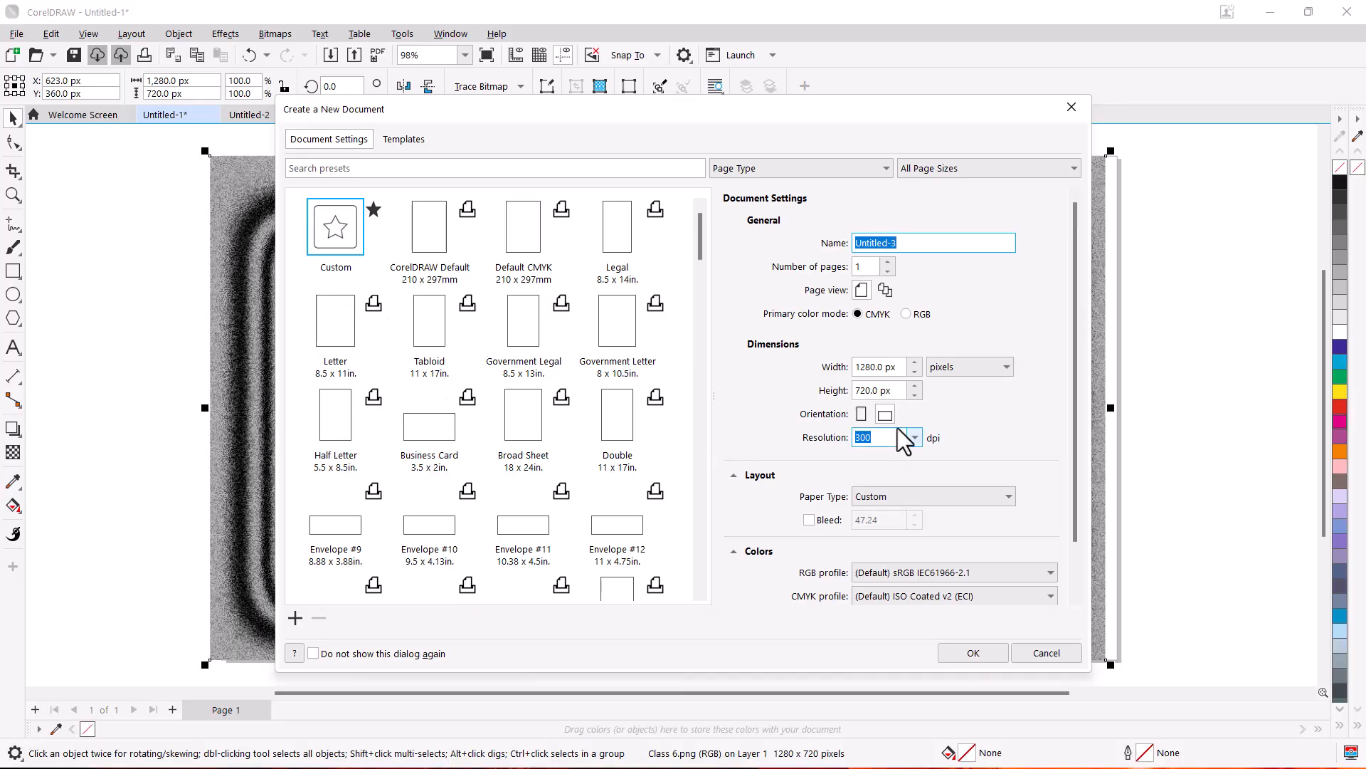
- Create a blank landscape CMYK document measuring 1280 by 720 pixels at 300 dpi
left_click(975, 366)
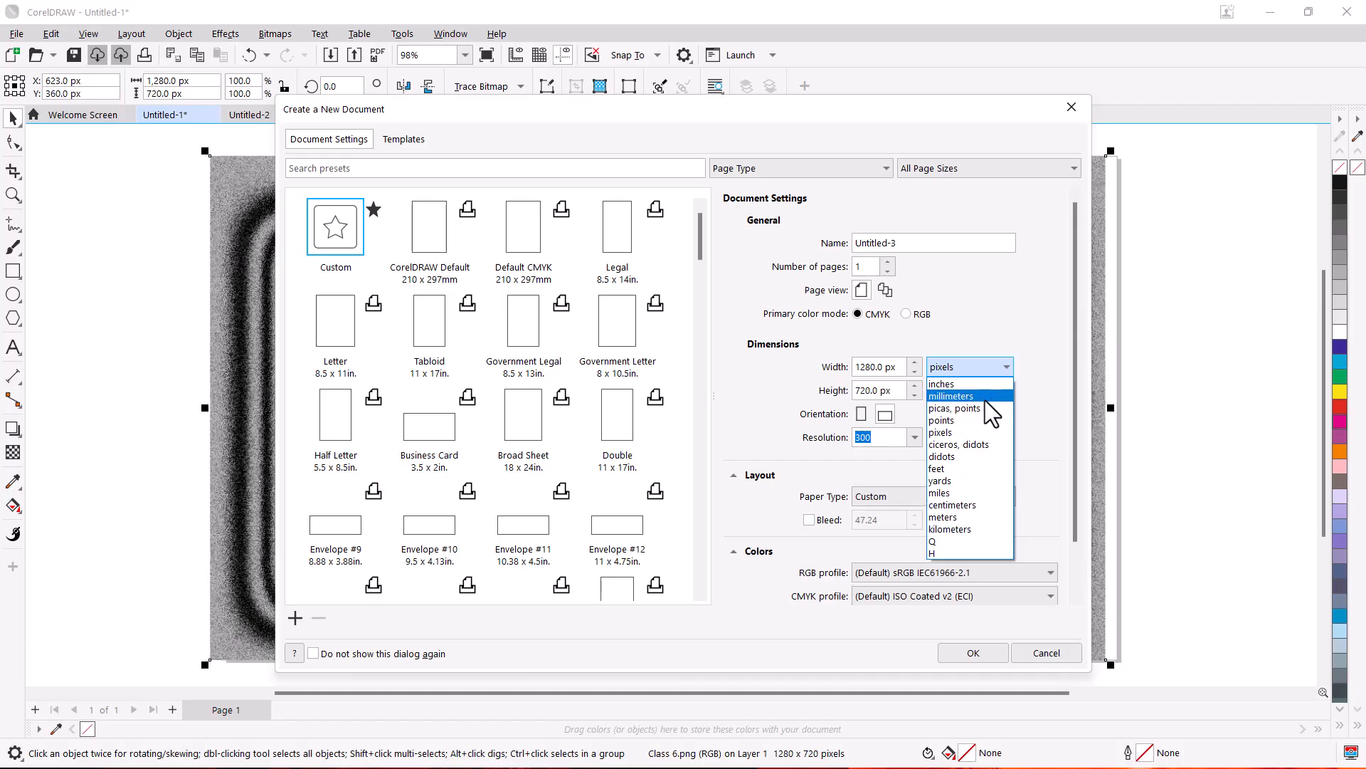
left_click(1032, 395)
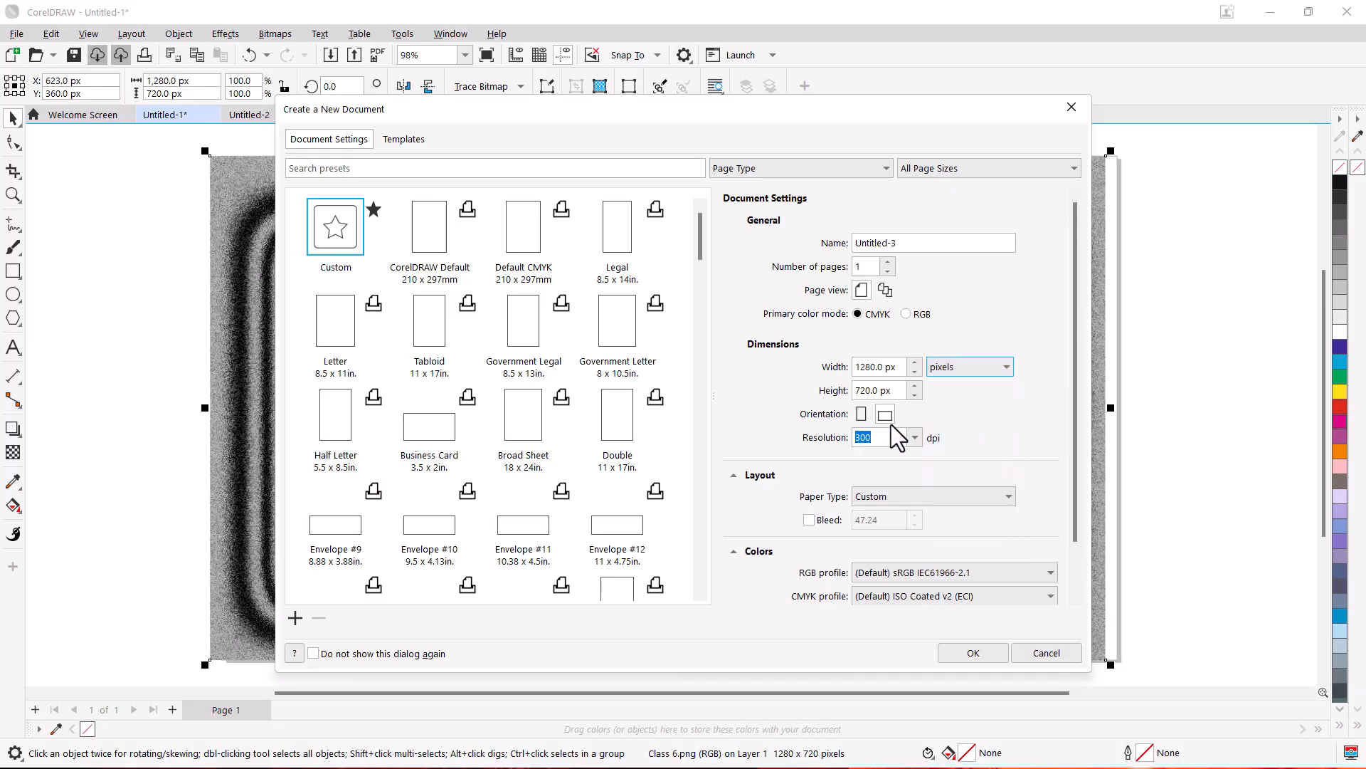
left_click(989, 652)
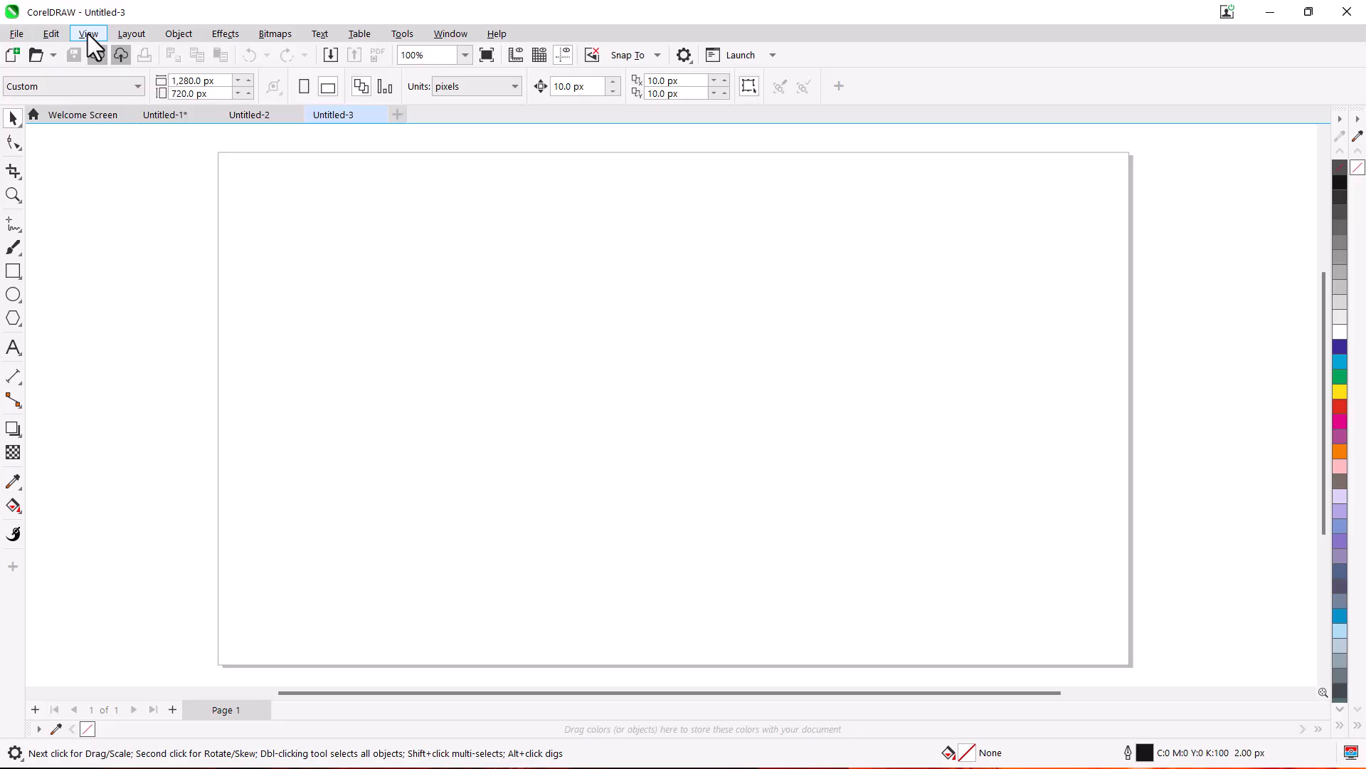
- Open a new document from the "Movie Social - Social Media-Post" template
left_click(330, 57)
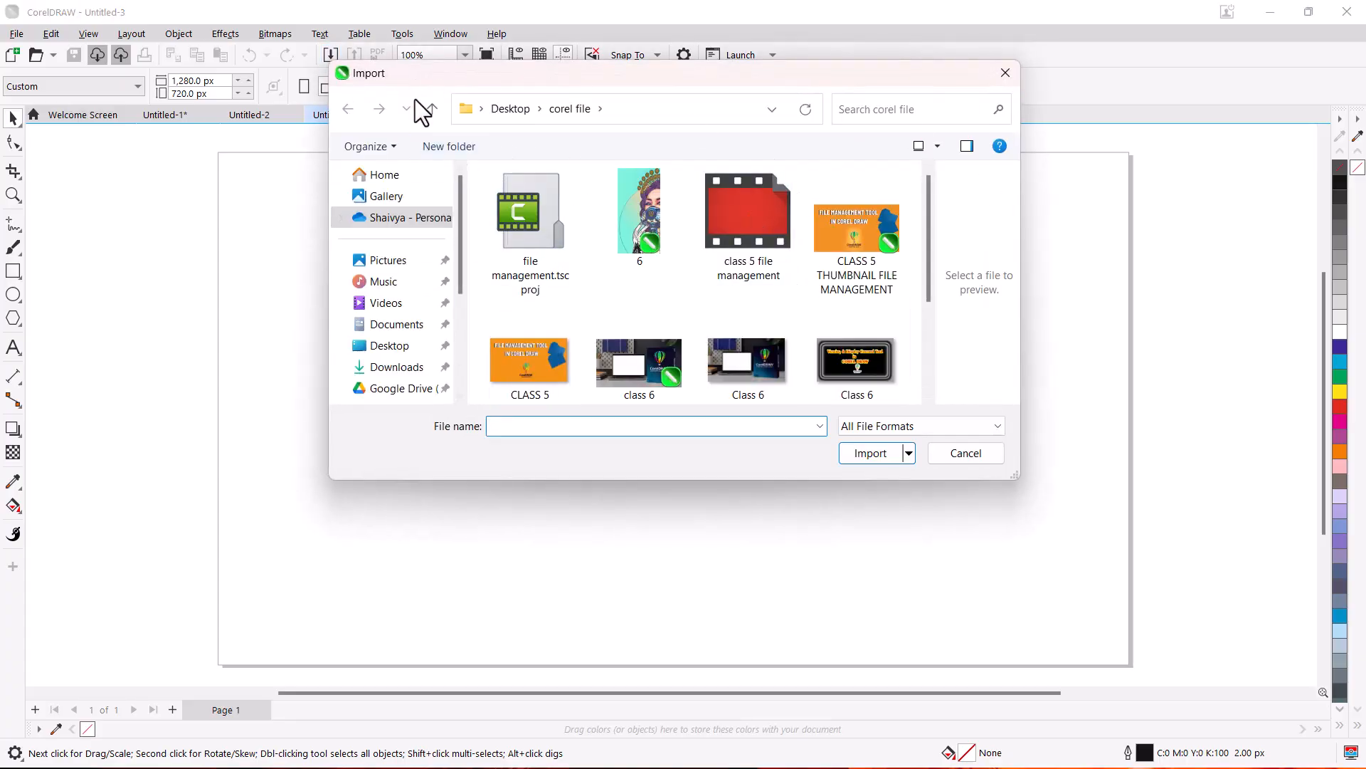
left_click(1005, 73)
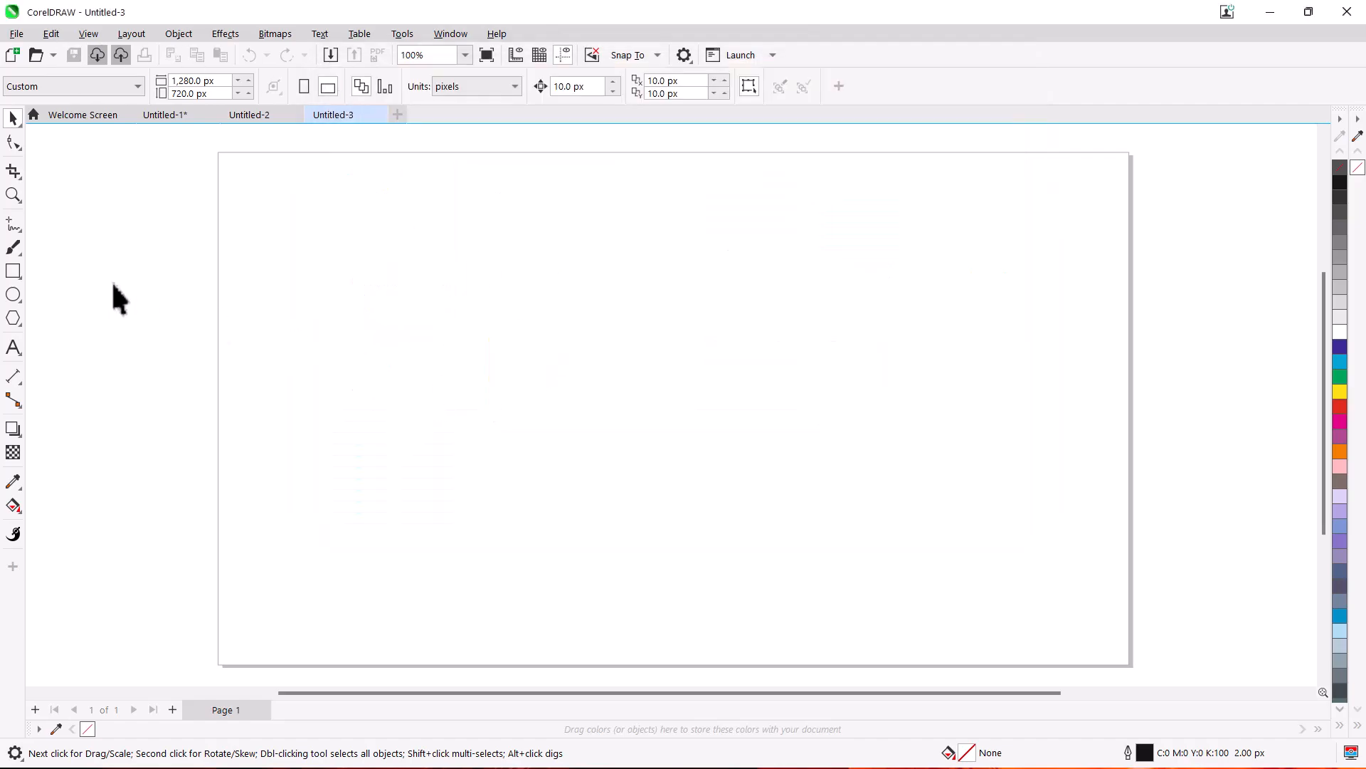
left_click(21, 34)
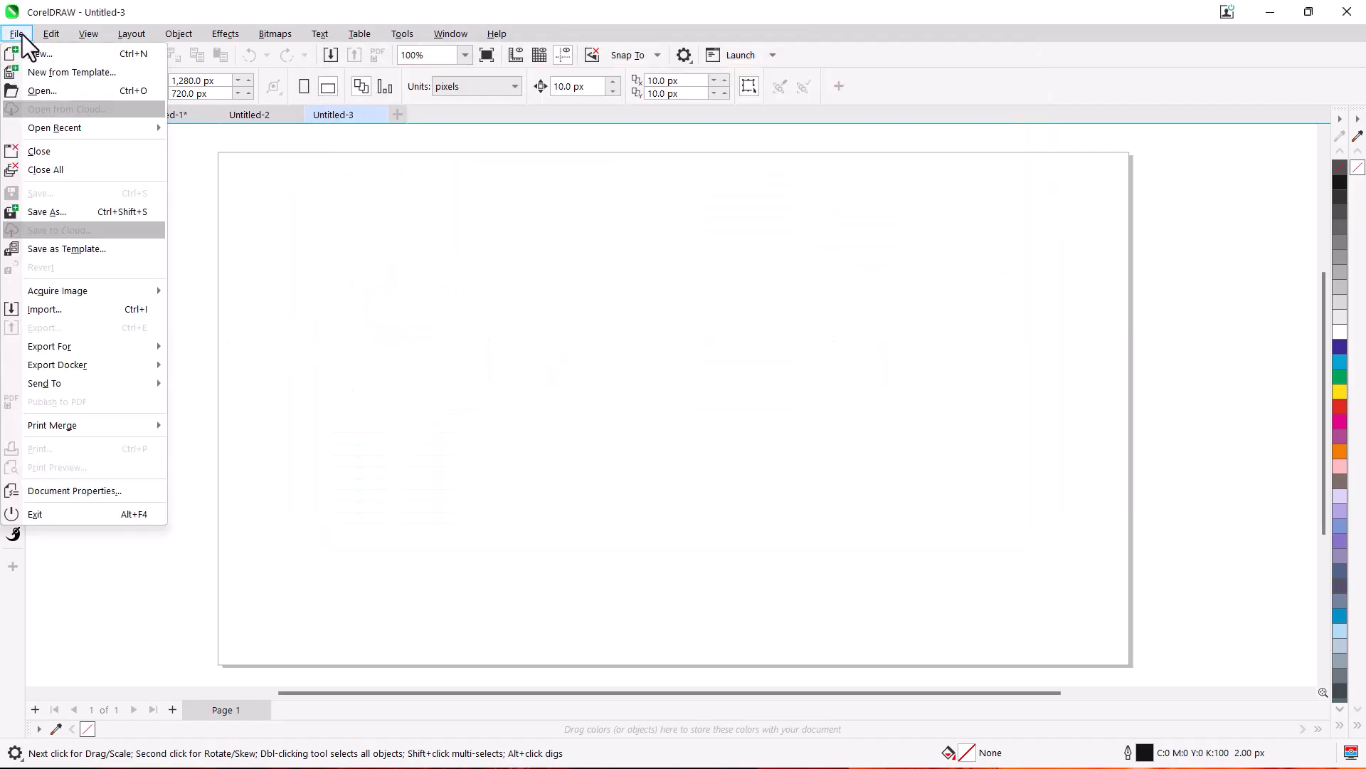
left_click(67, 74)
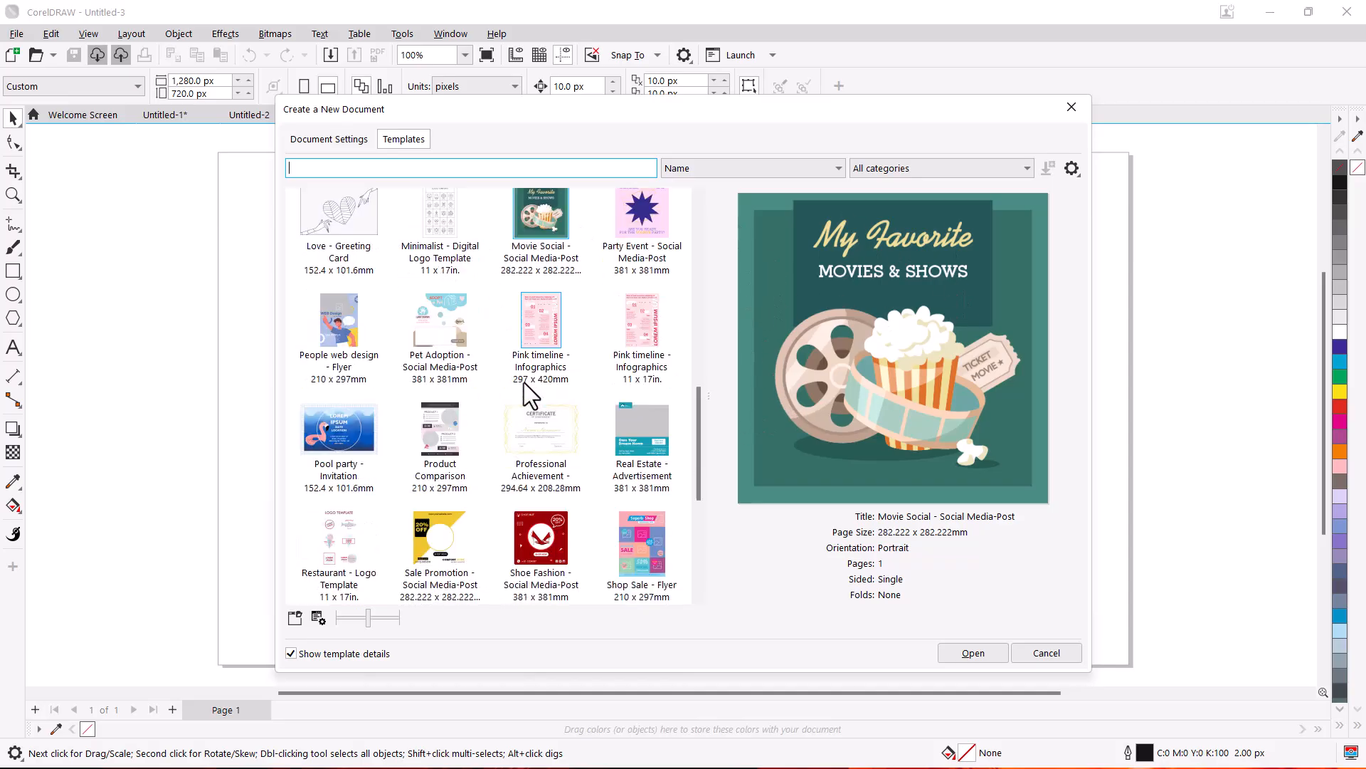
scroll(516, 380, "up", 3)
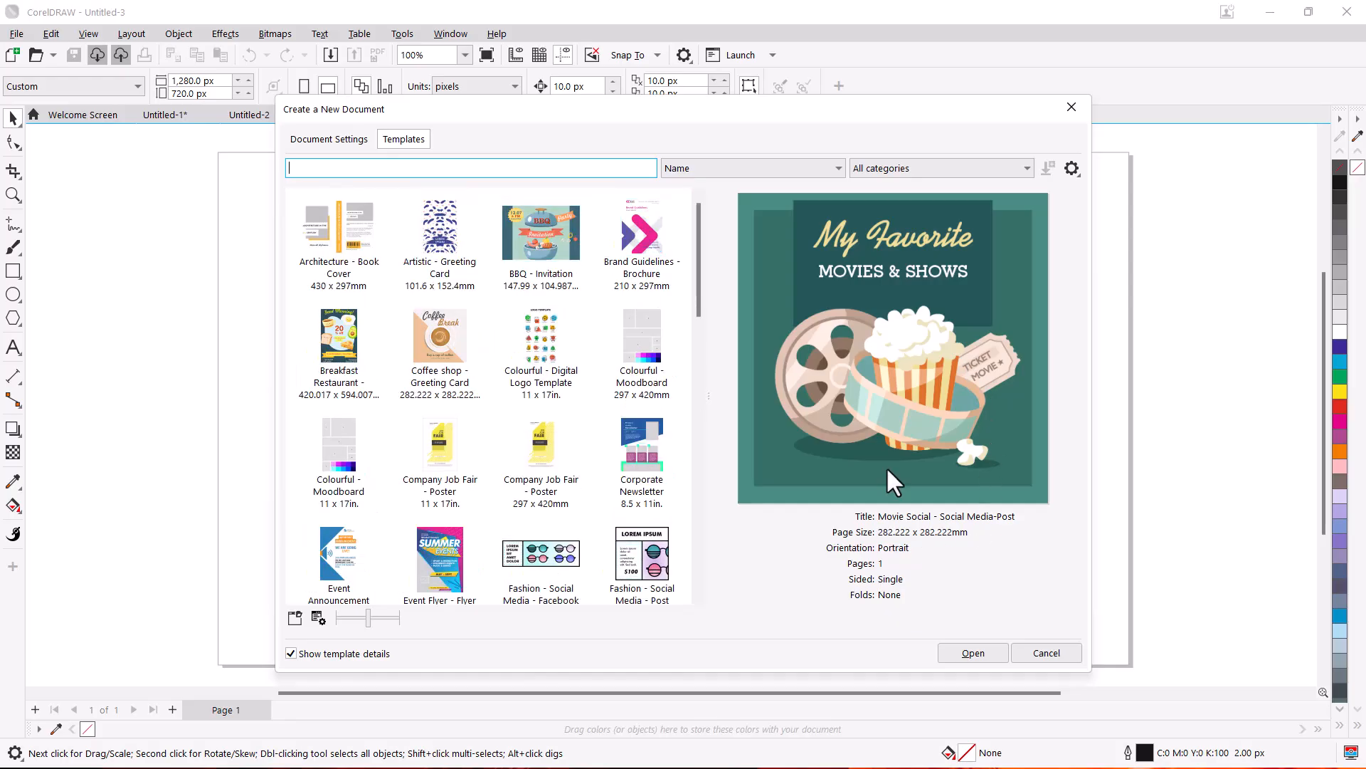
left_click(961, 652)
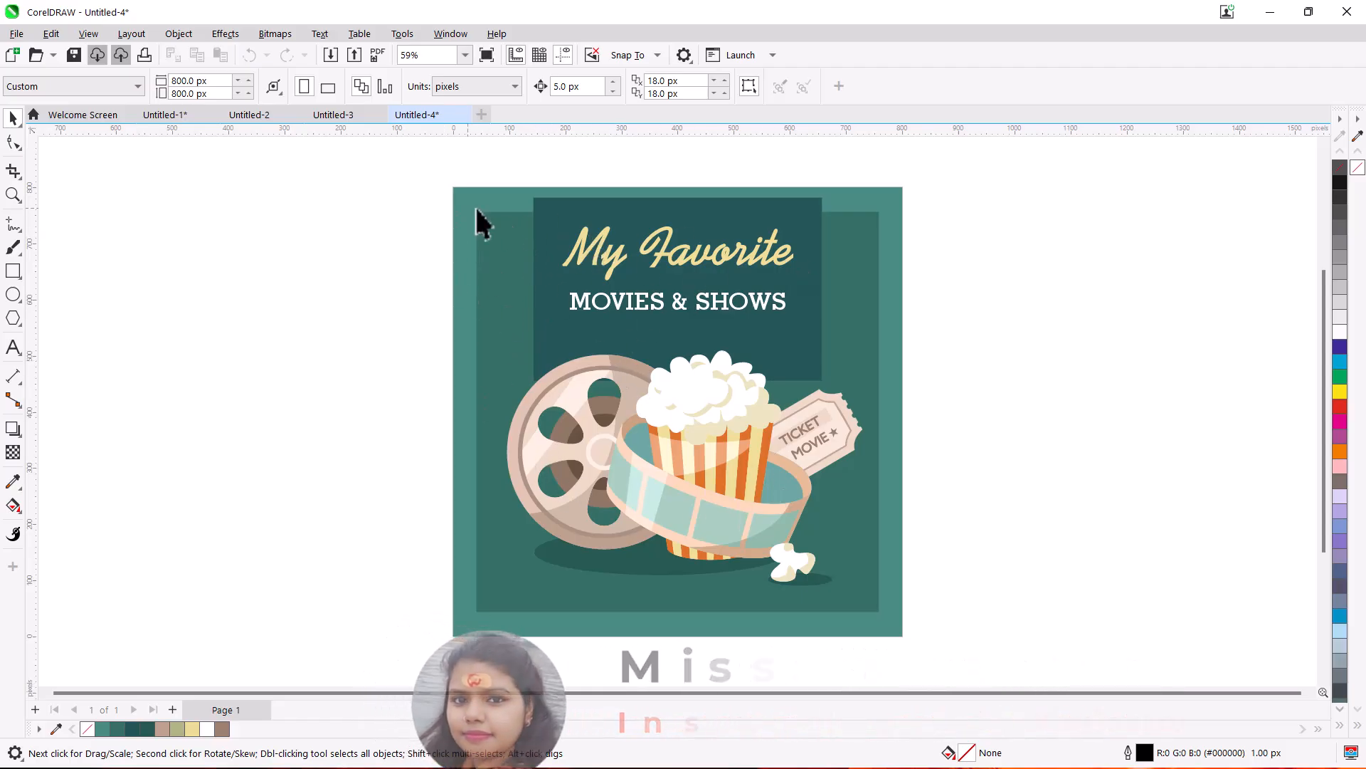
- Show the movie artwork in Wireframe view and open a second document from the same template
left_click(88, 34)
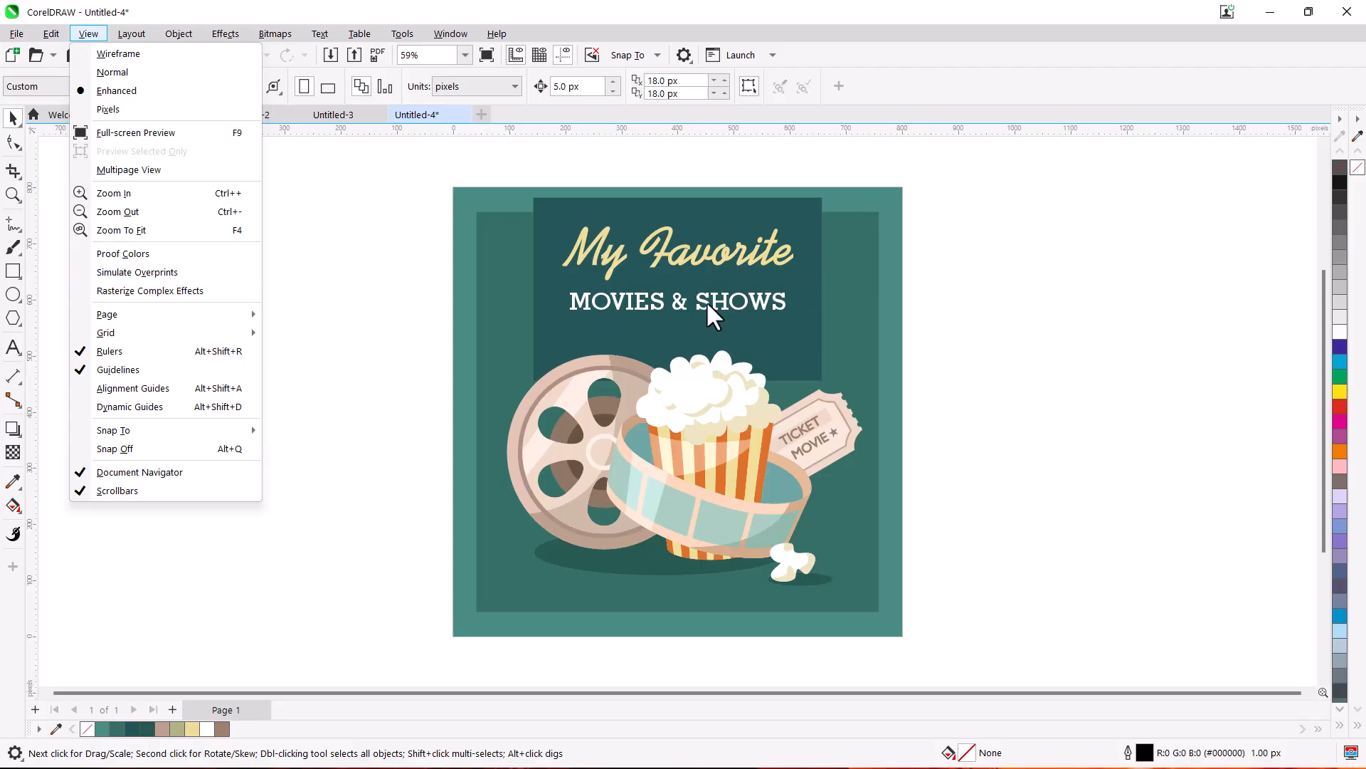
left_click(155, 56)
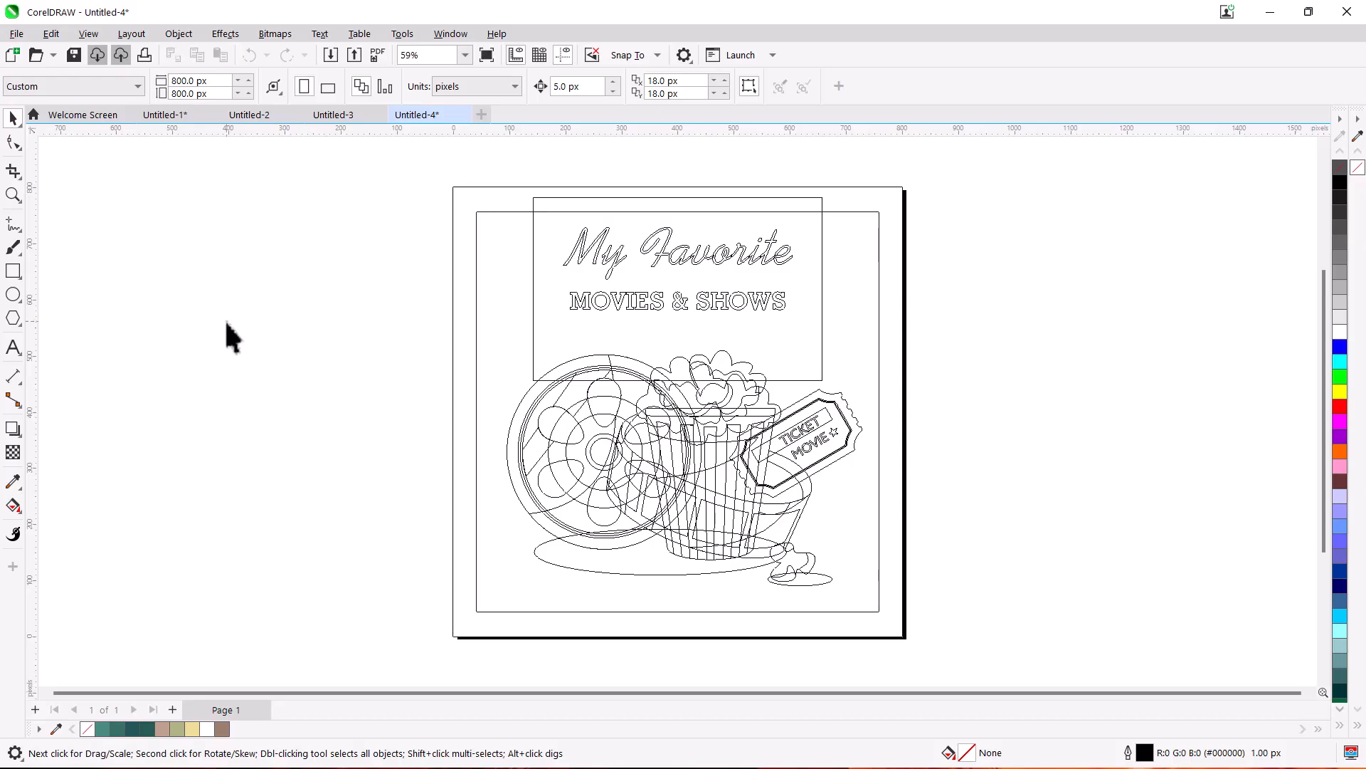
left_click(15, 33)
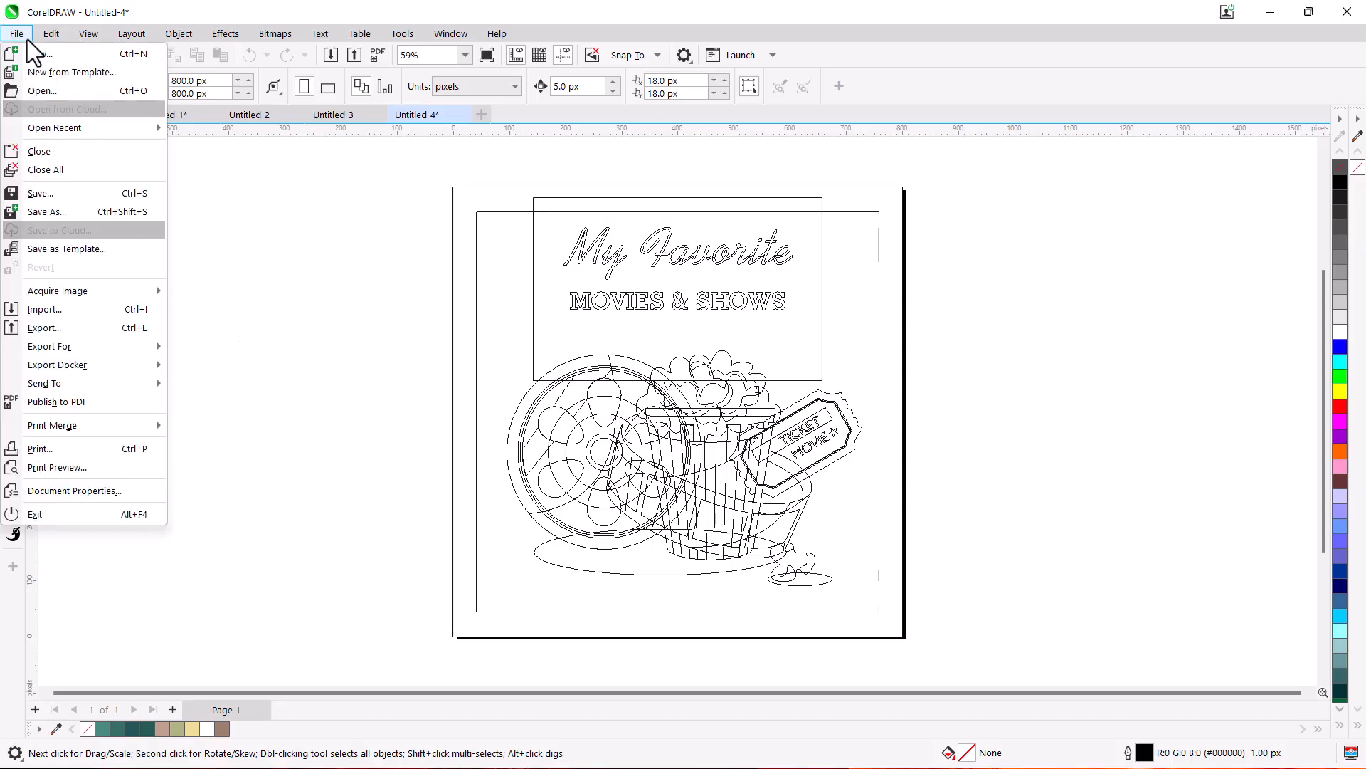
left_click(58, 72)
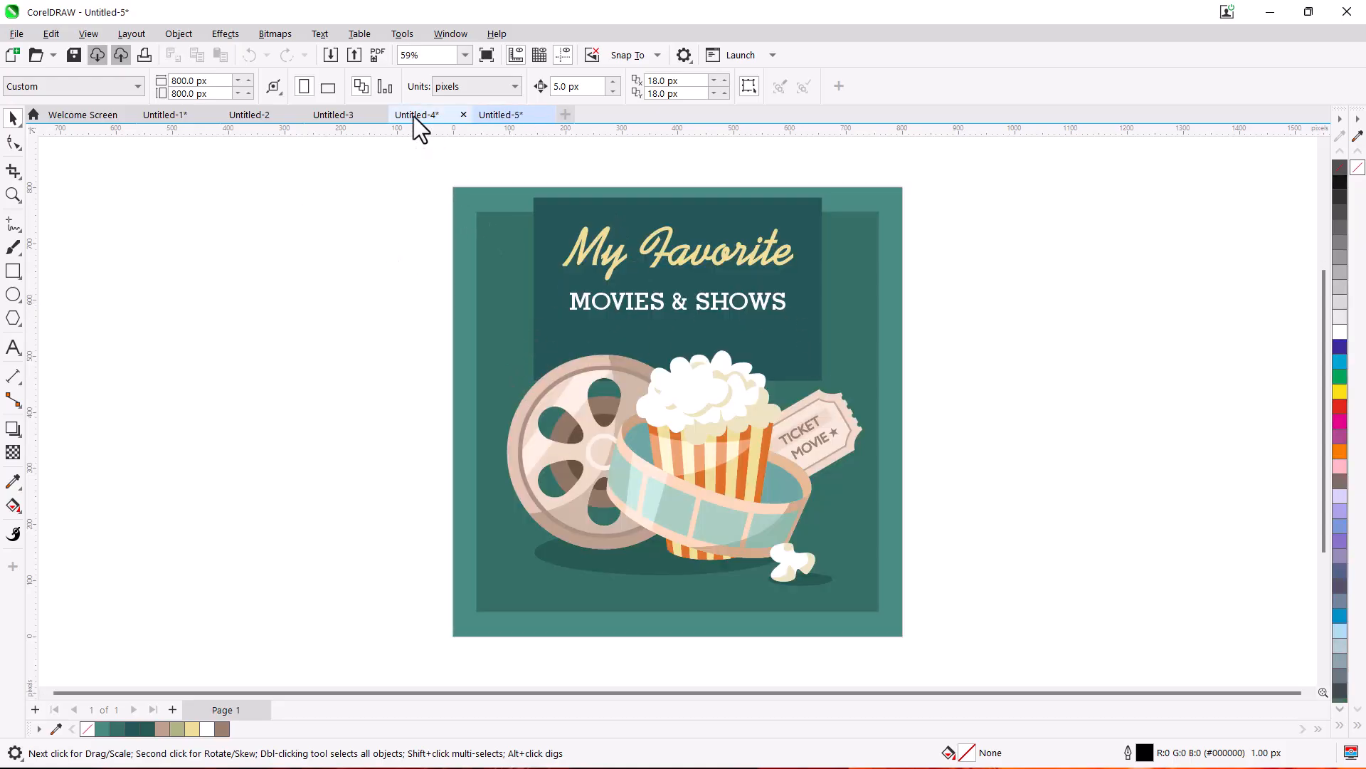
- Display the second movie document in Wireframe view, and switch it to Normal view
left_click(130, 33)
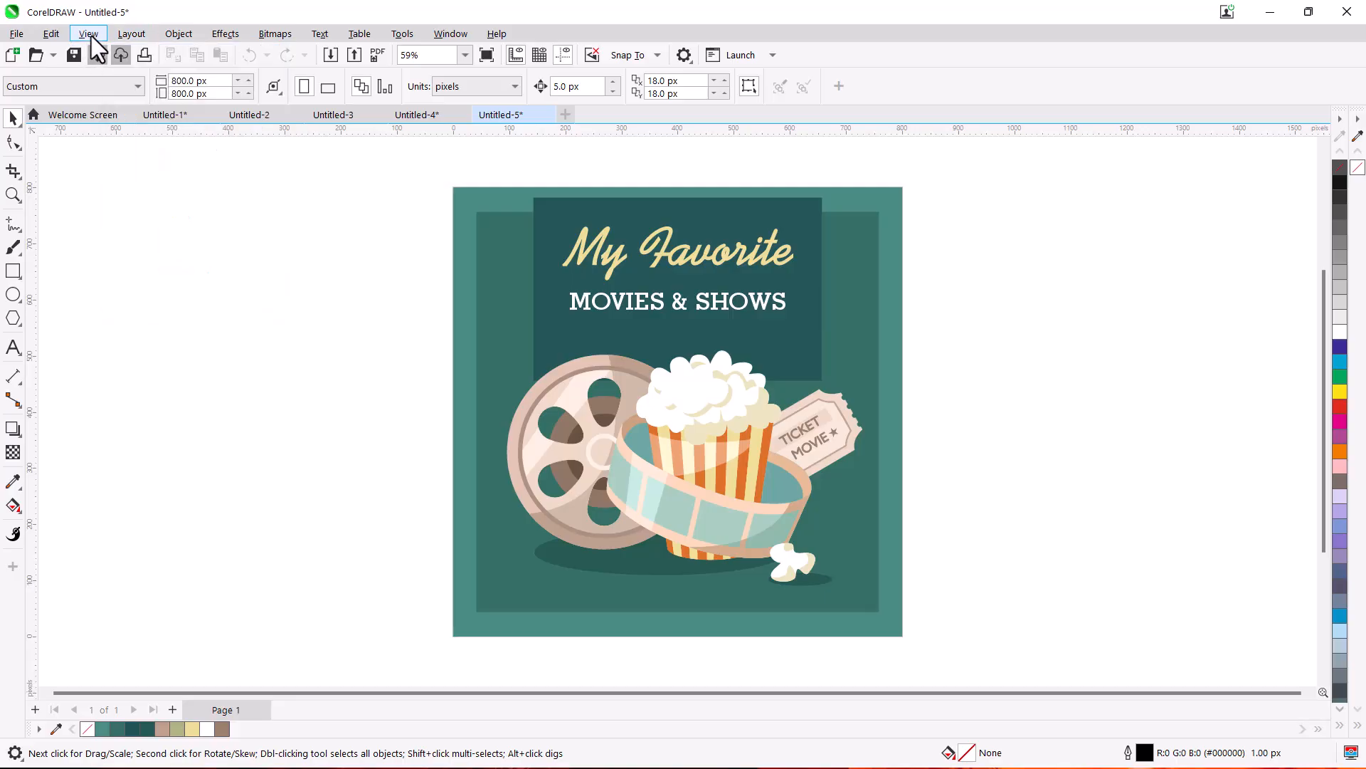
left_click(89, 34)
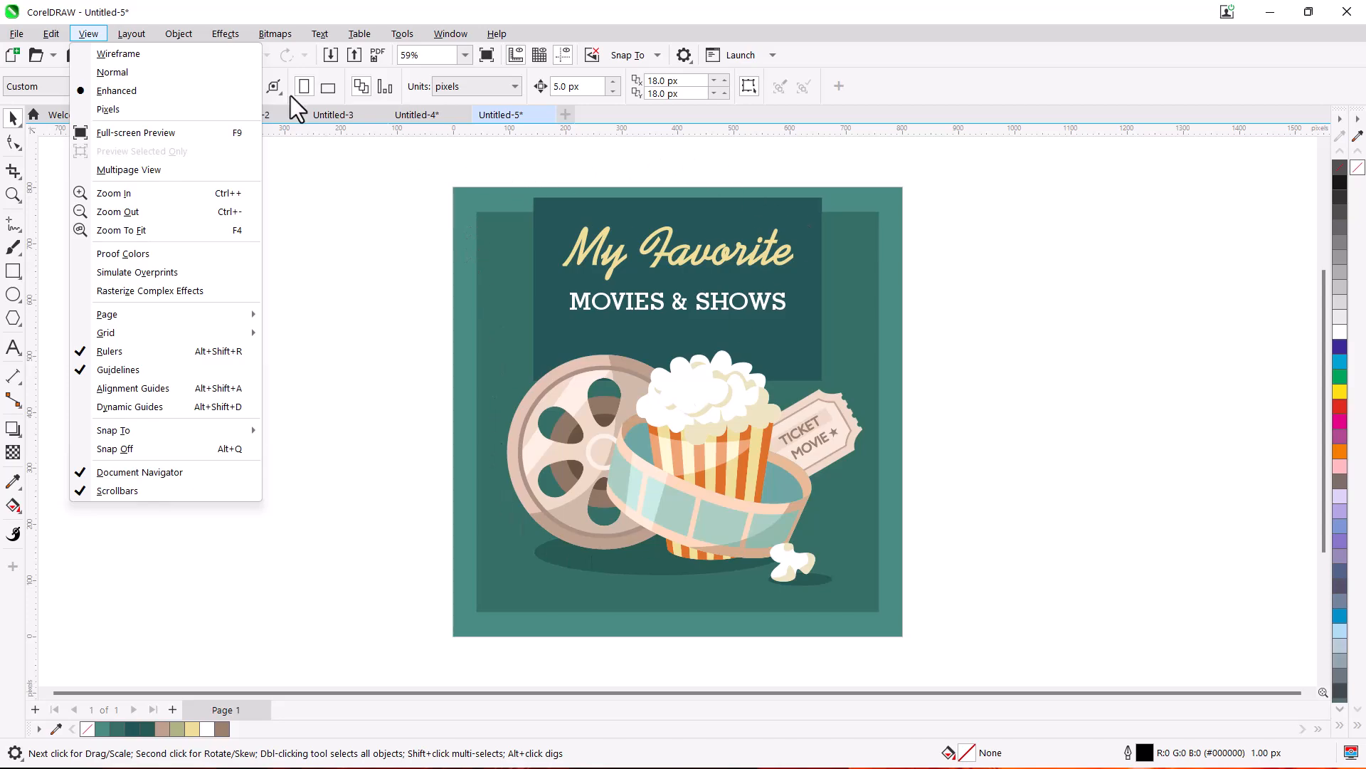
left_click(118, 54)
left_click(101, 29)
left_click(107, 76)
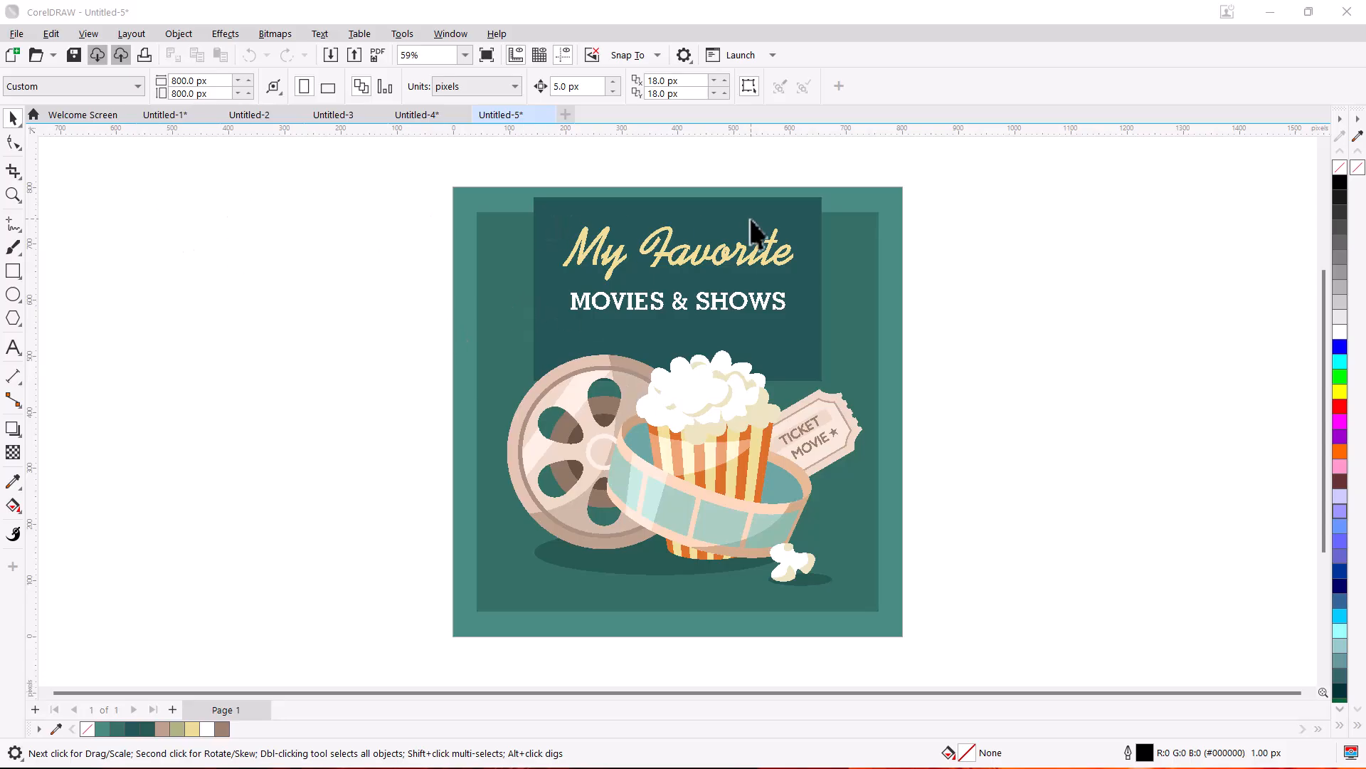
- Switch the second movie document to Enhanced view
left_click(88, 33)
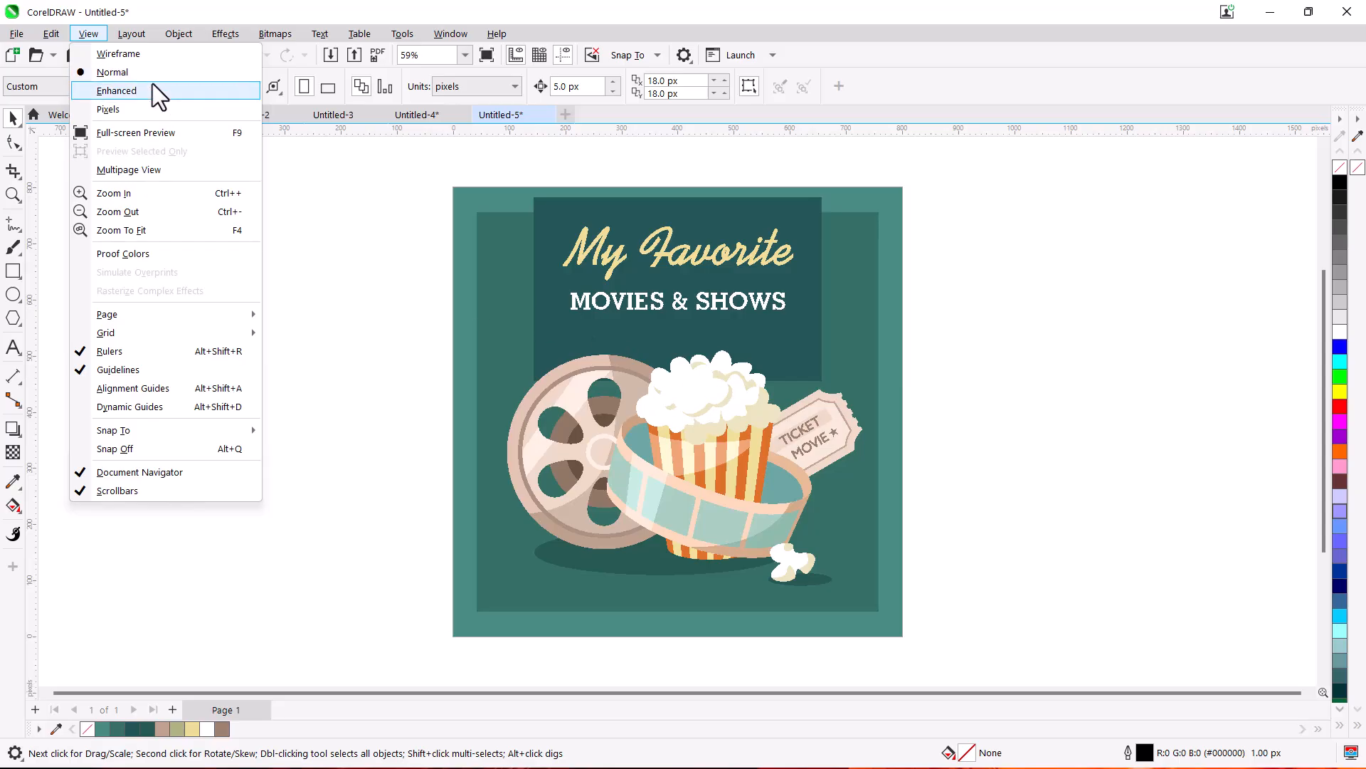
left_click(153, 88)
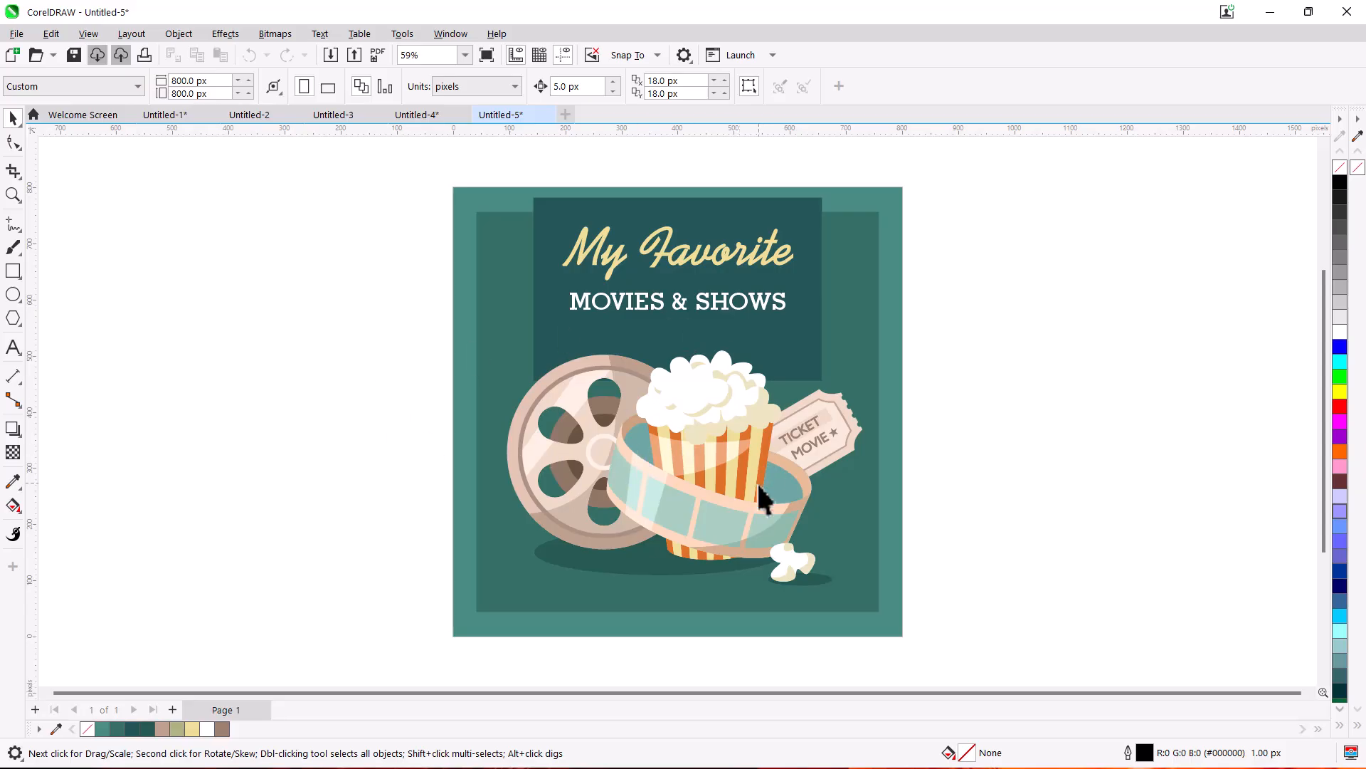
- Examine the edge quality of the "MOVIES & SHOWS" lettering and the popcorn at several magnifications
scroll(744, 457, "up", 4)
scroll(767, 437, "down", 3)
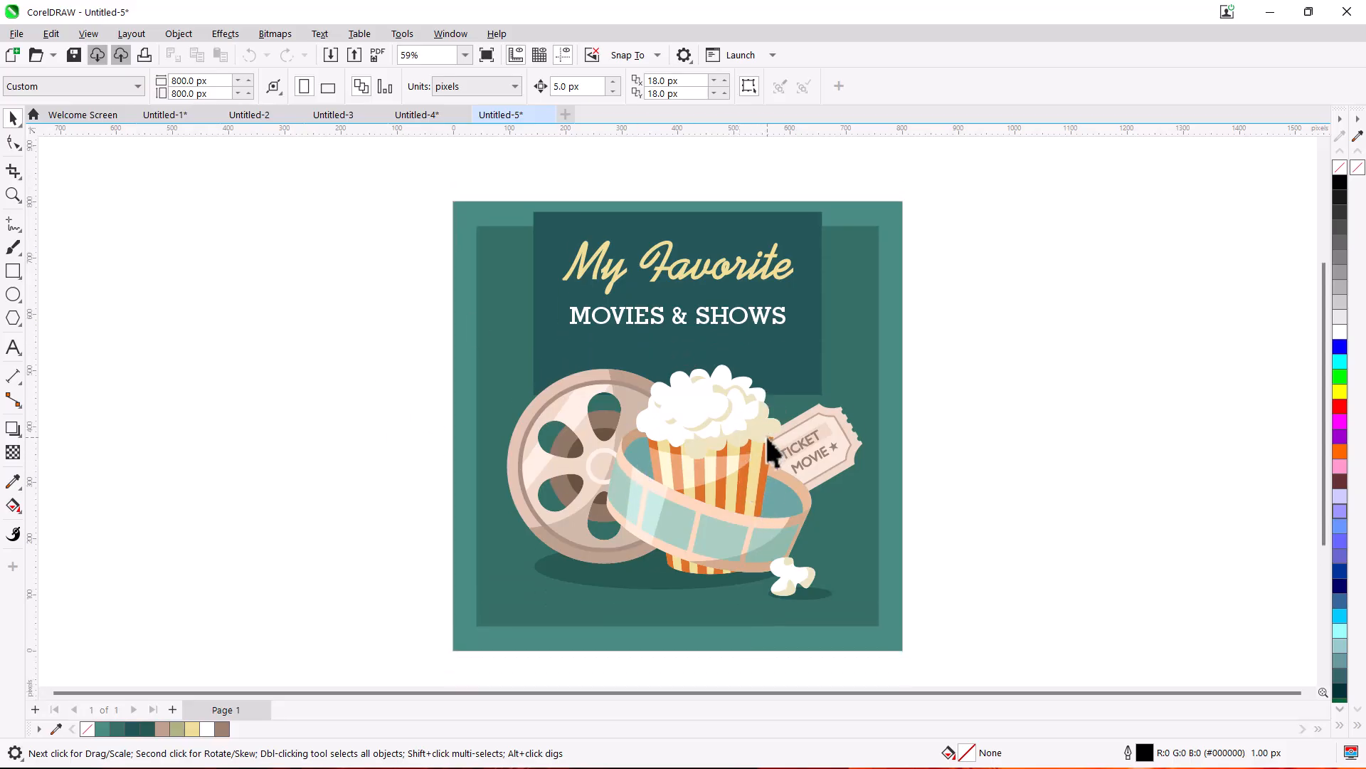
scroll(765, 445, "up", 5)
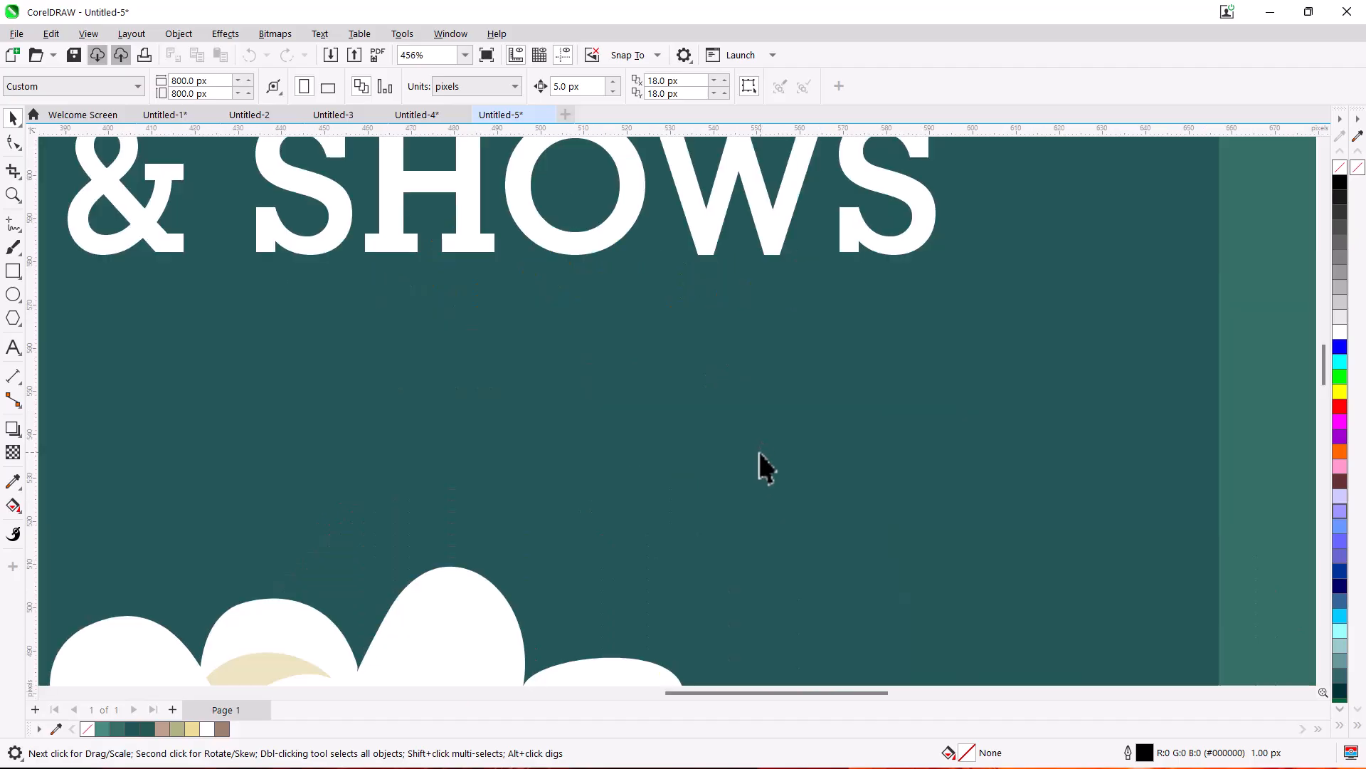
scroll(759, 451, "up", 2)
scroll(951, 471, "down", 6)
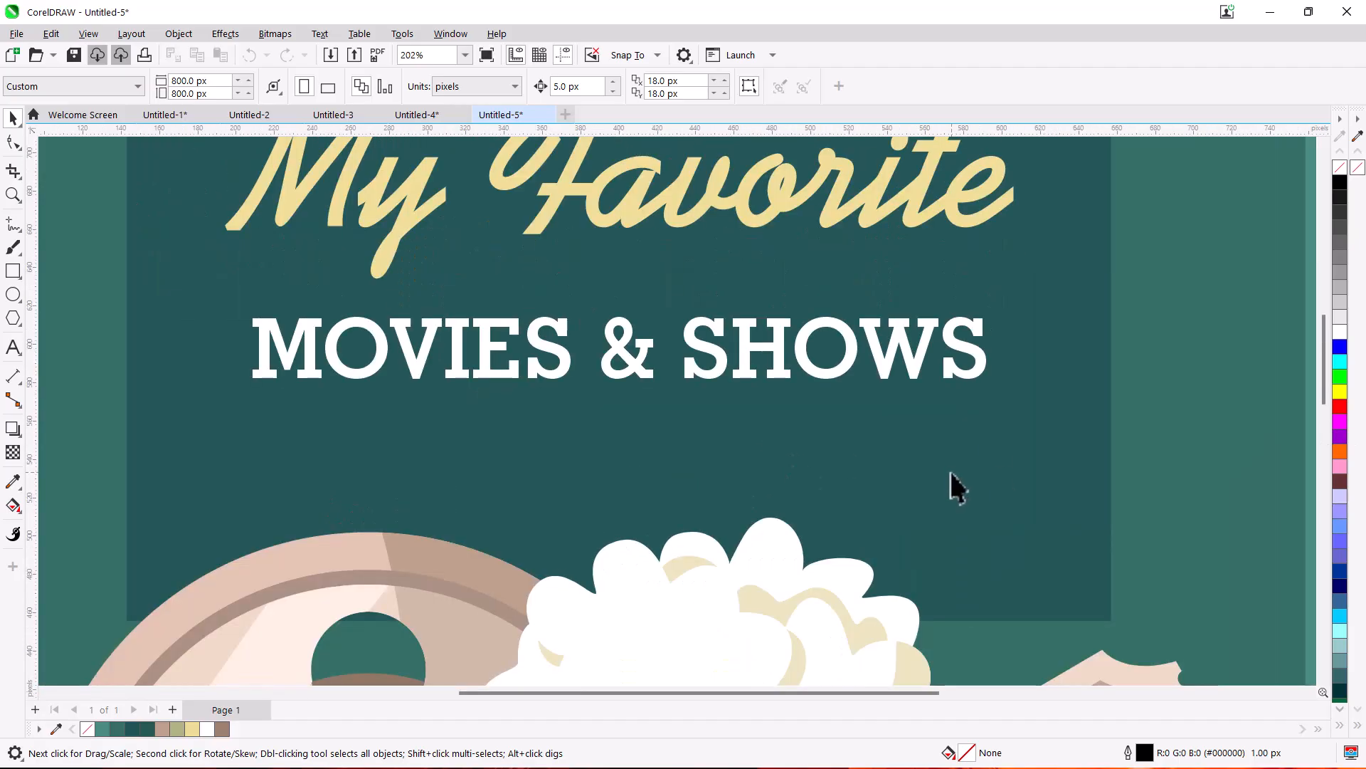
scroll(951, 473, "up", 3)
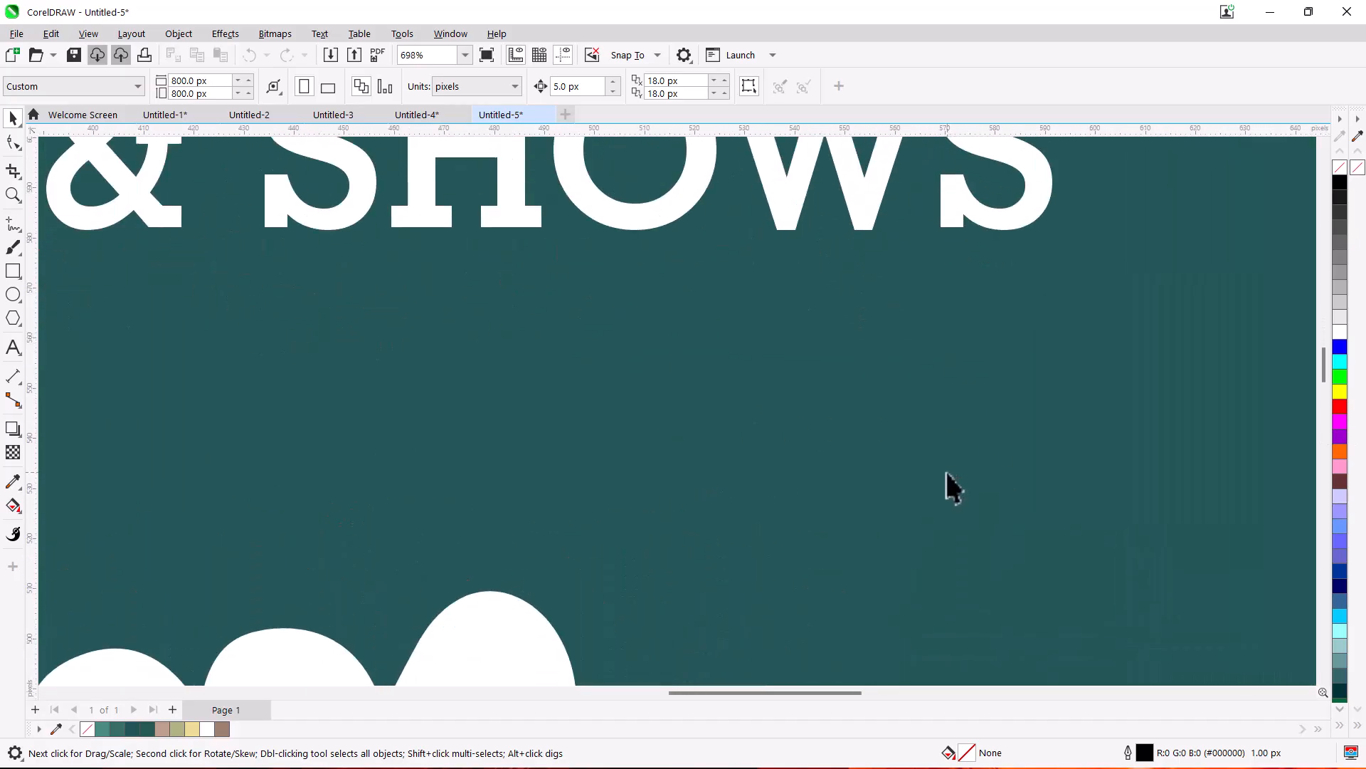
scroll(946, 471, "down", 2)
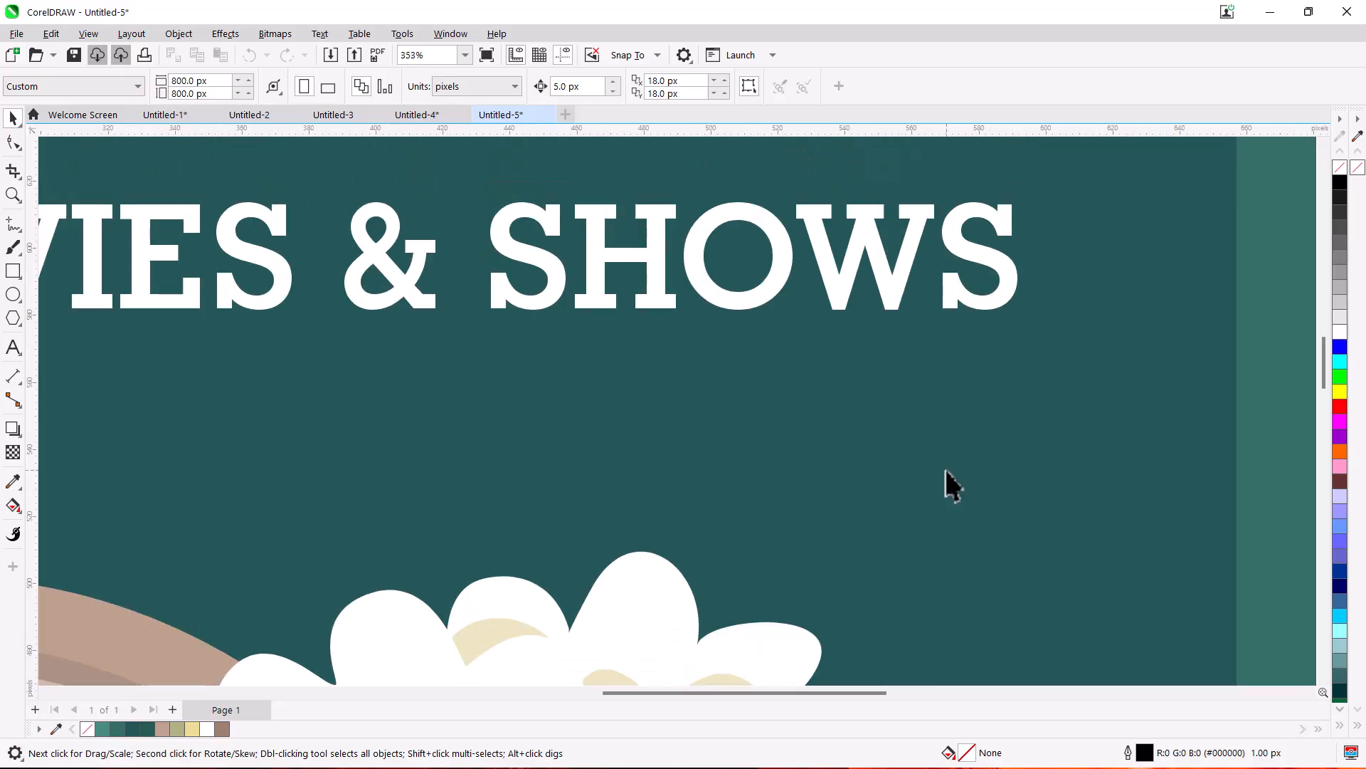
scroll(945, 468, "down", 1)
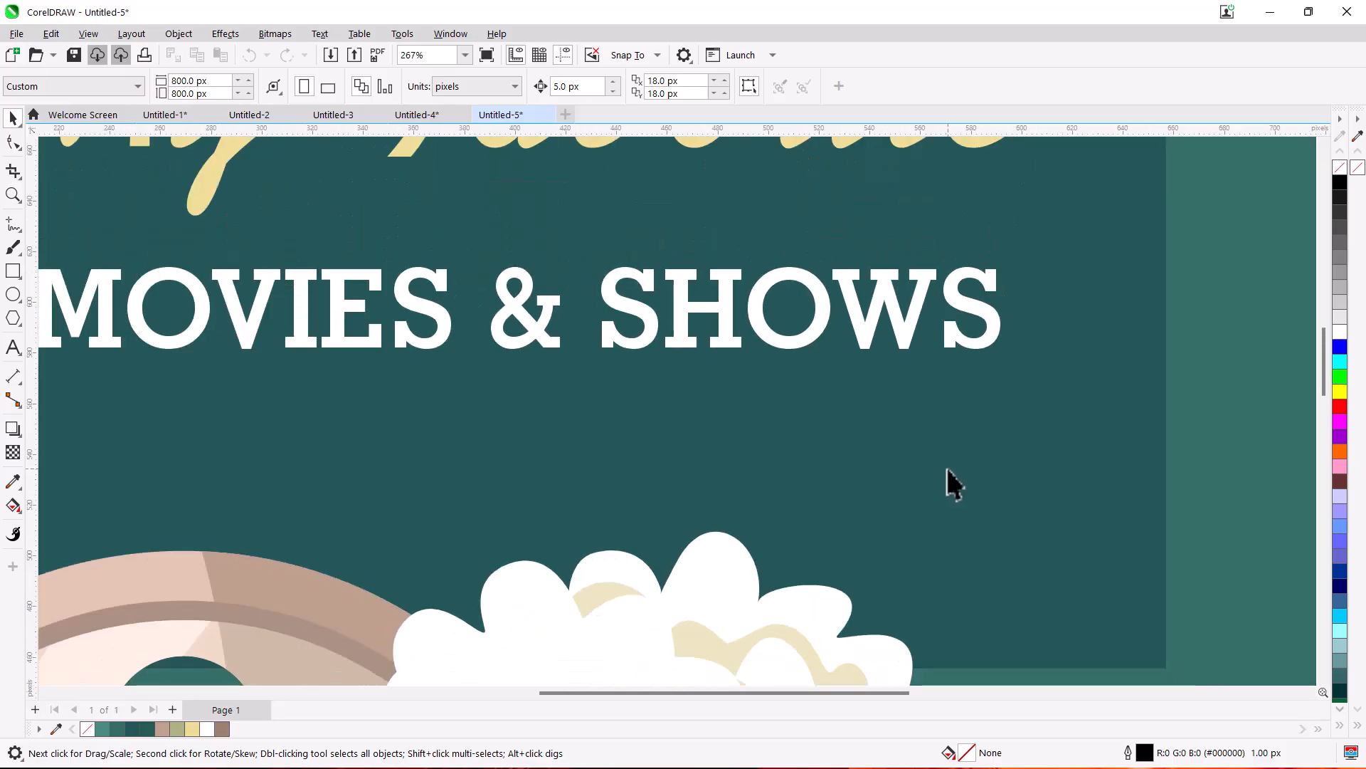
scroll(946, 467, "down", 1)
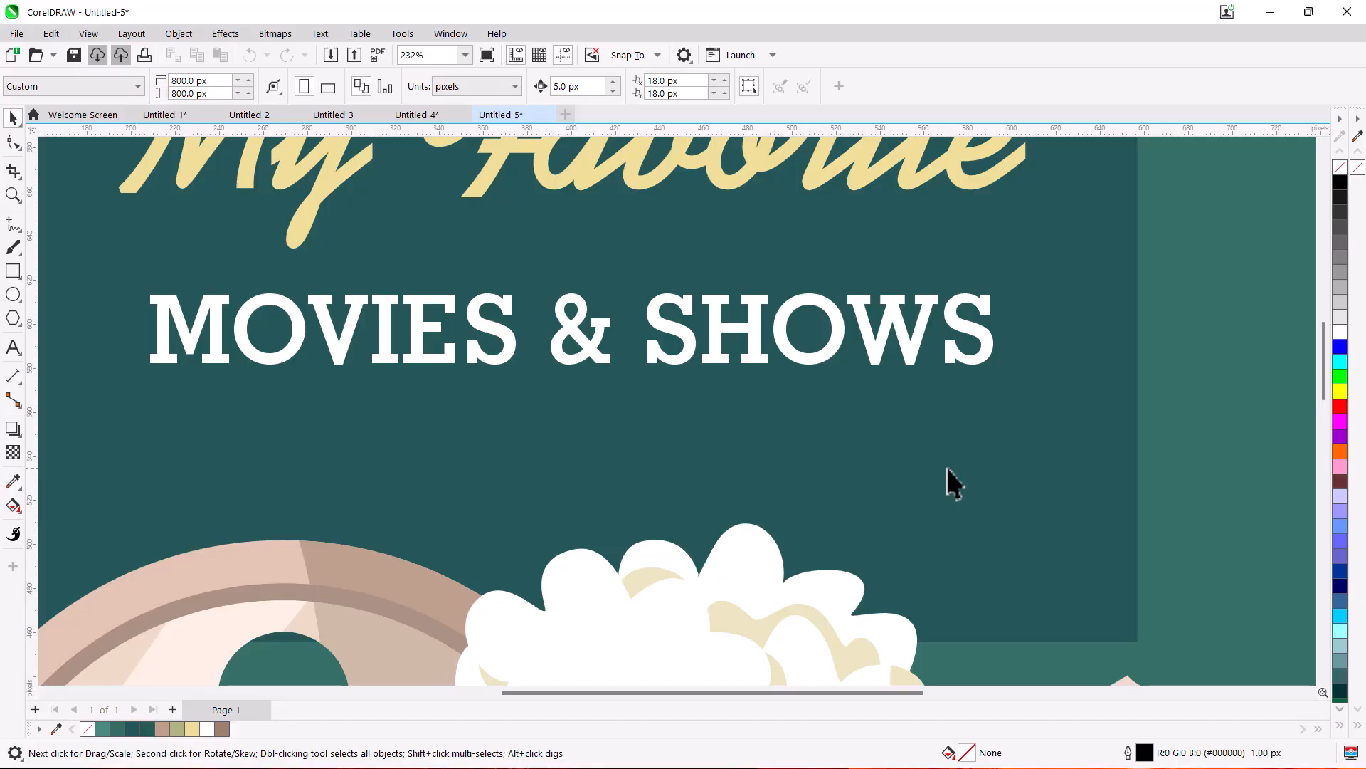
scroll(947, 467, "up", 4)
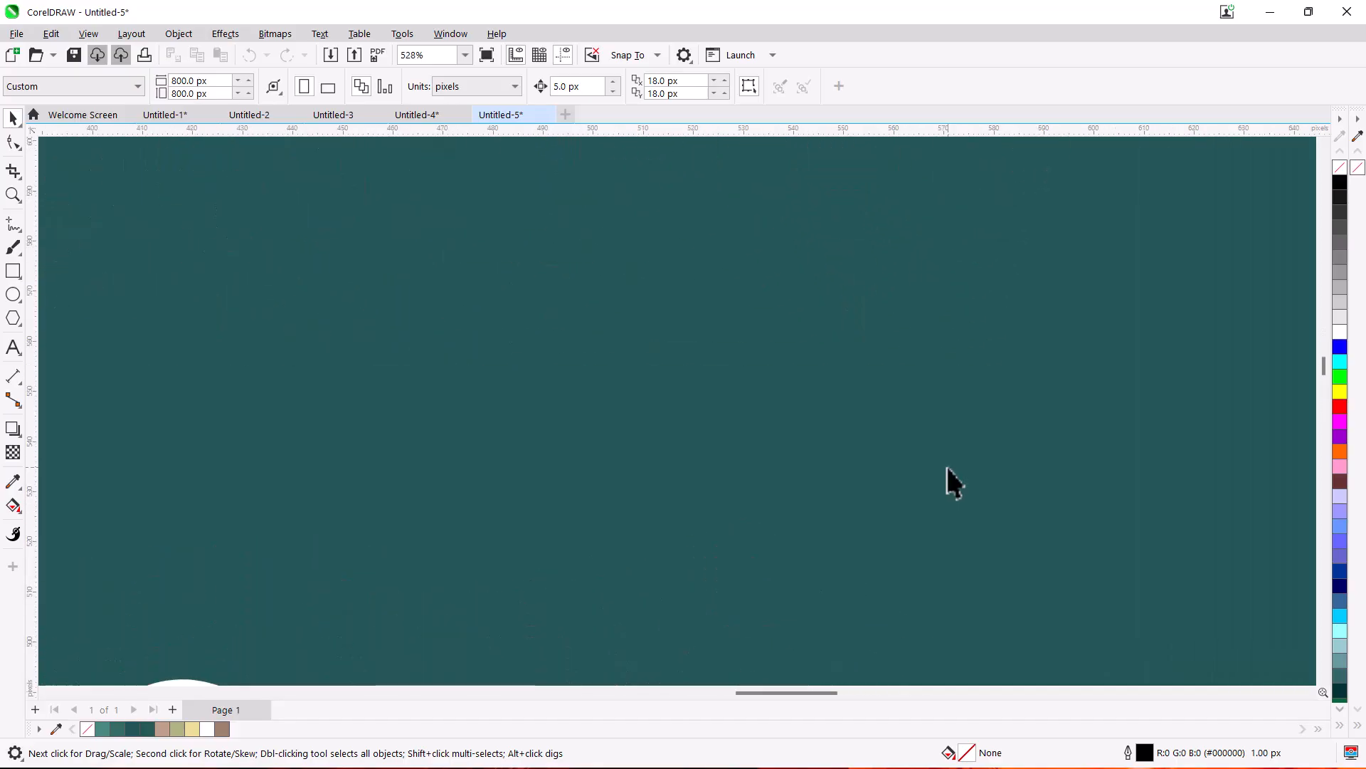
scroll(948, 467, "down", 8)
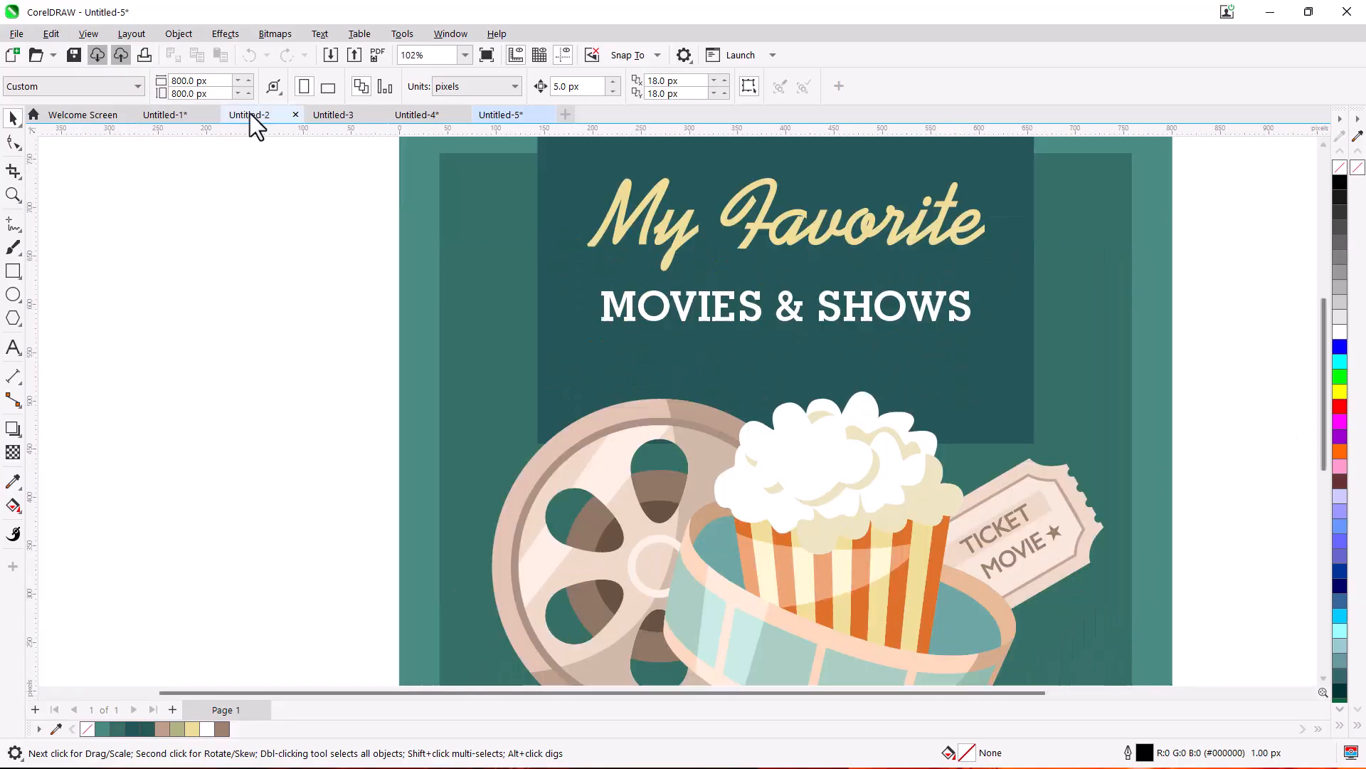
- Switch the document to Pixels view and examine the pixel grid along the film reel's upper edge
left_click(94, 33)
left_click(109, 114)
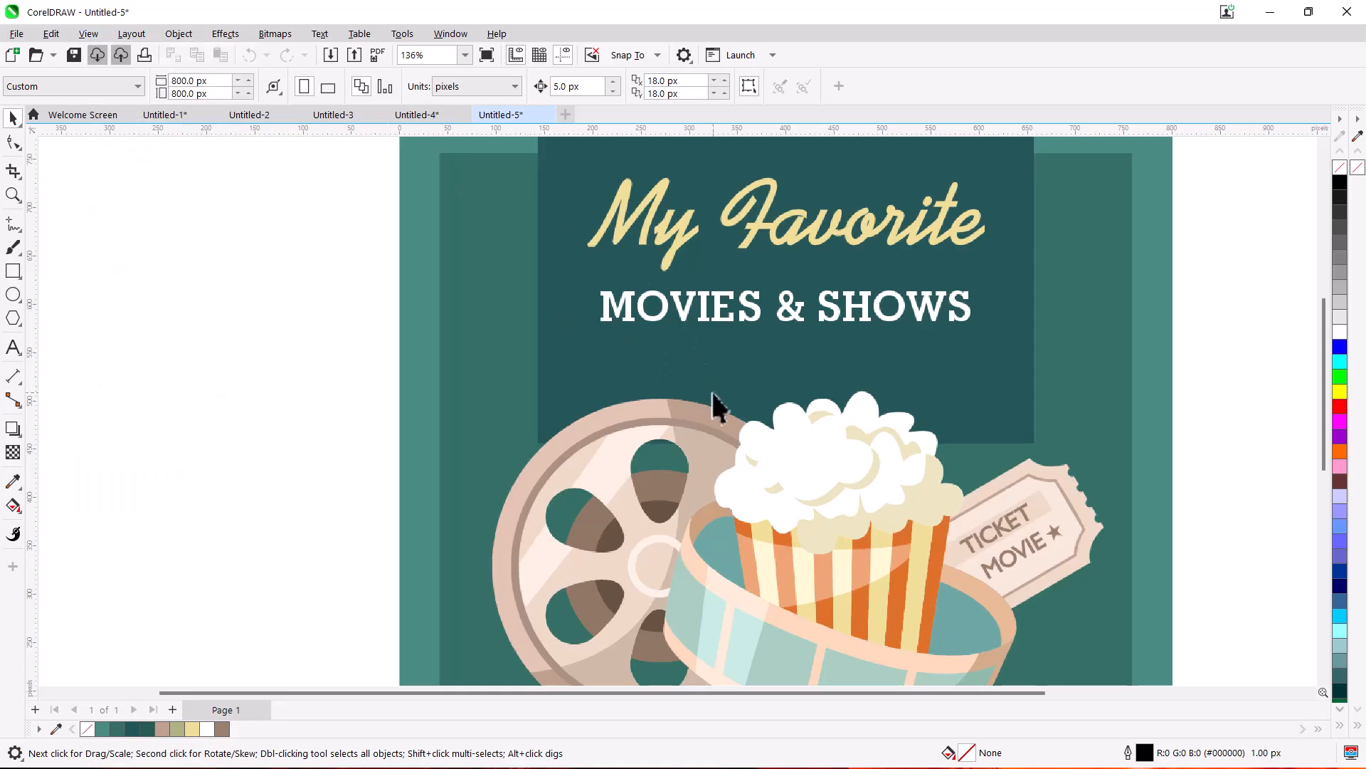
scroll(711, 391, "up", 3)
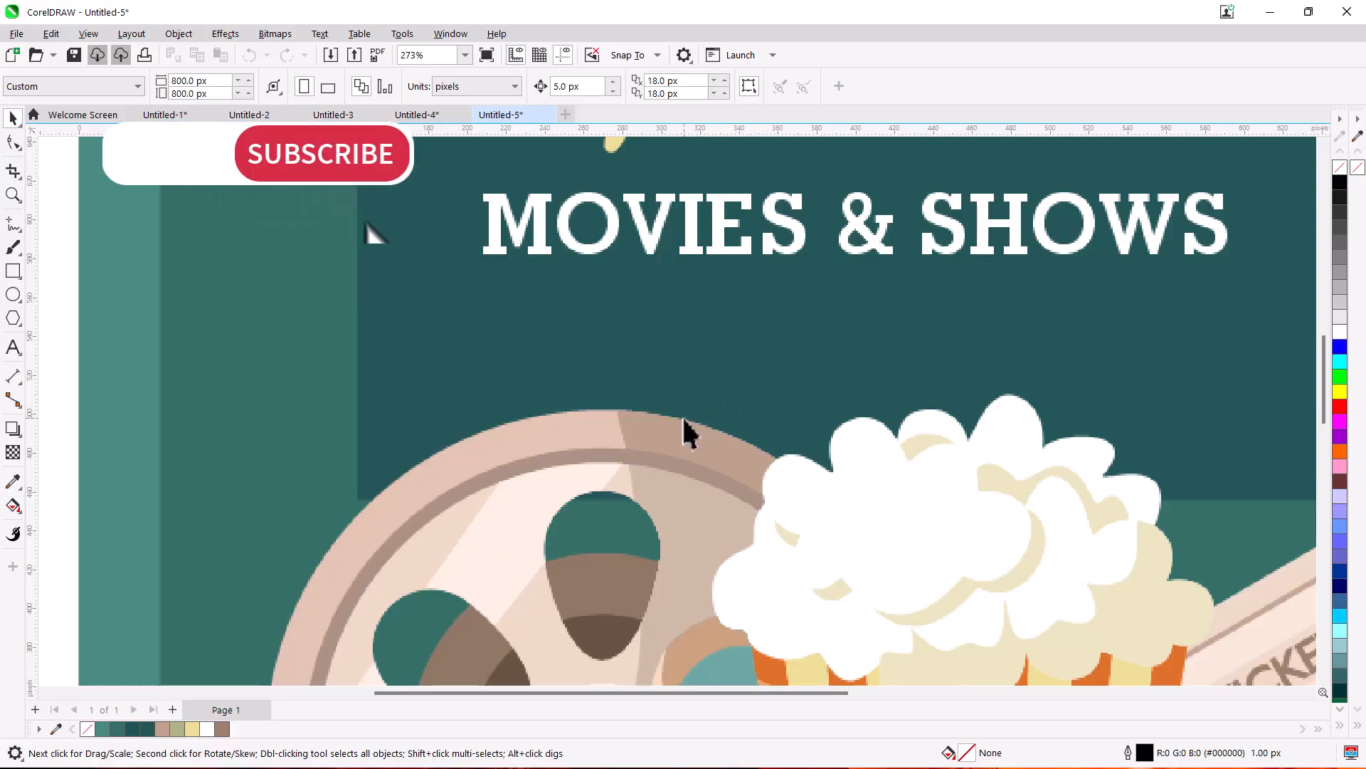
scroll(683, 427, "up", 2)
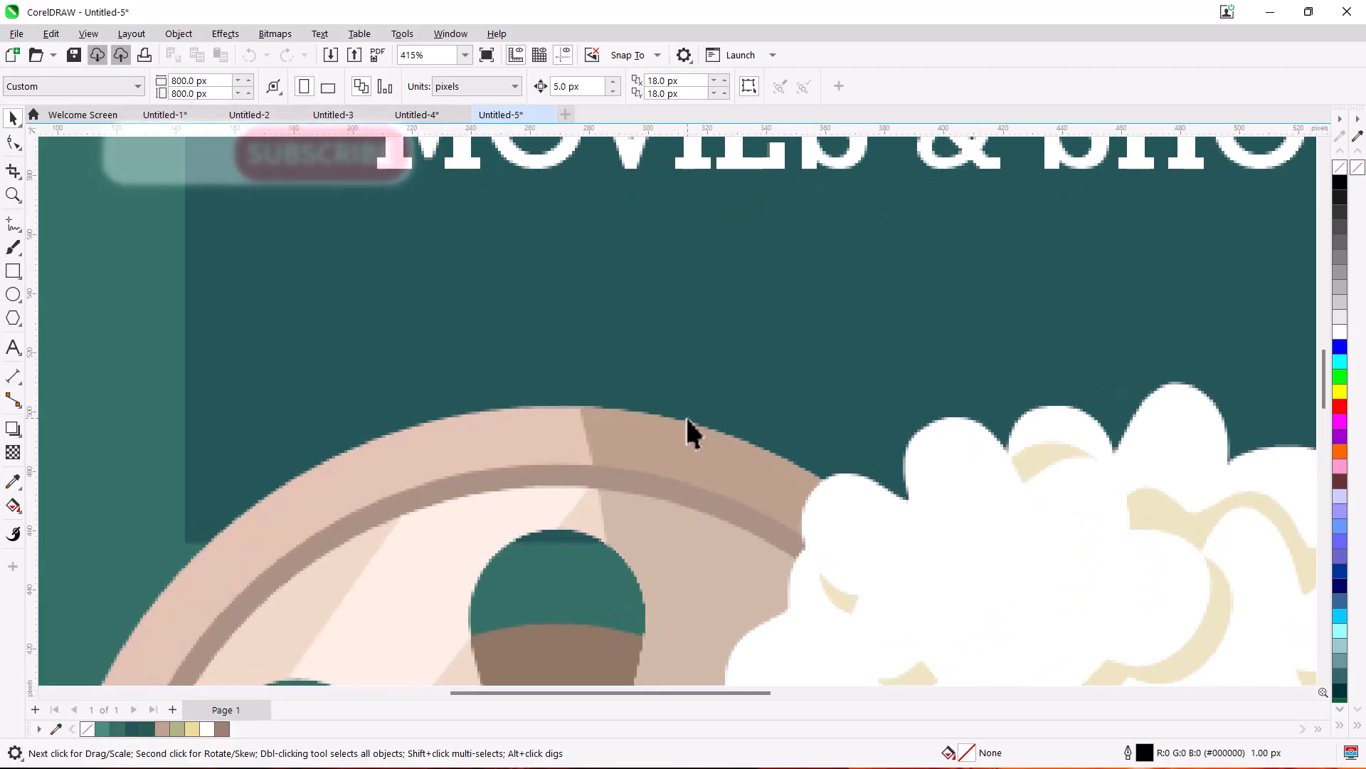
scroll(686, 420, "up", 1)
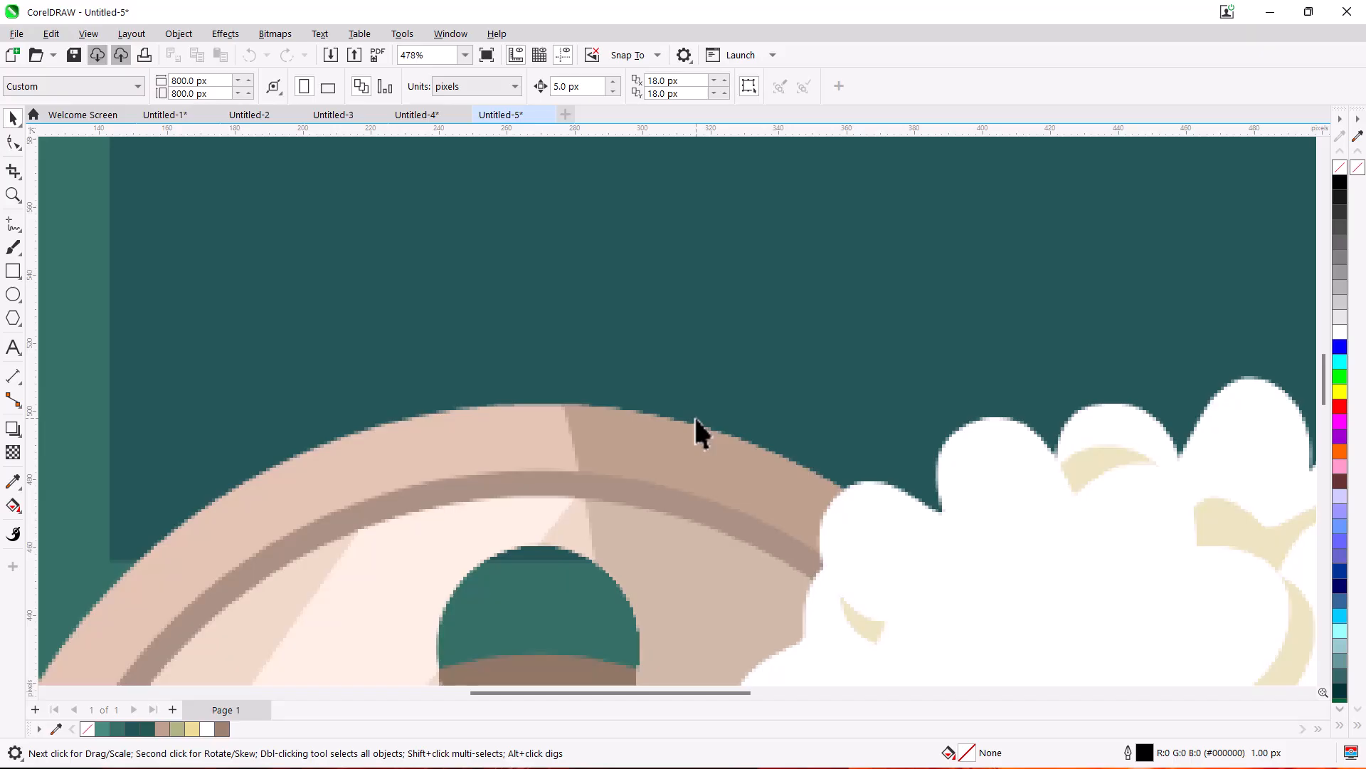
scroll(694, 417, "up", 5)
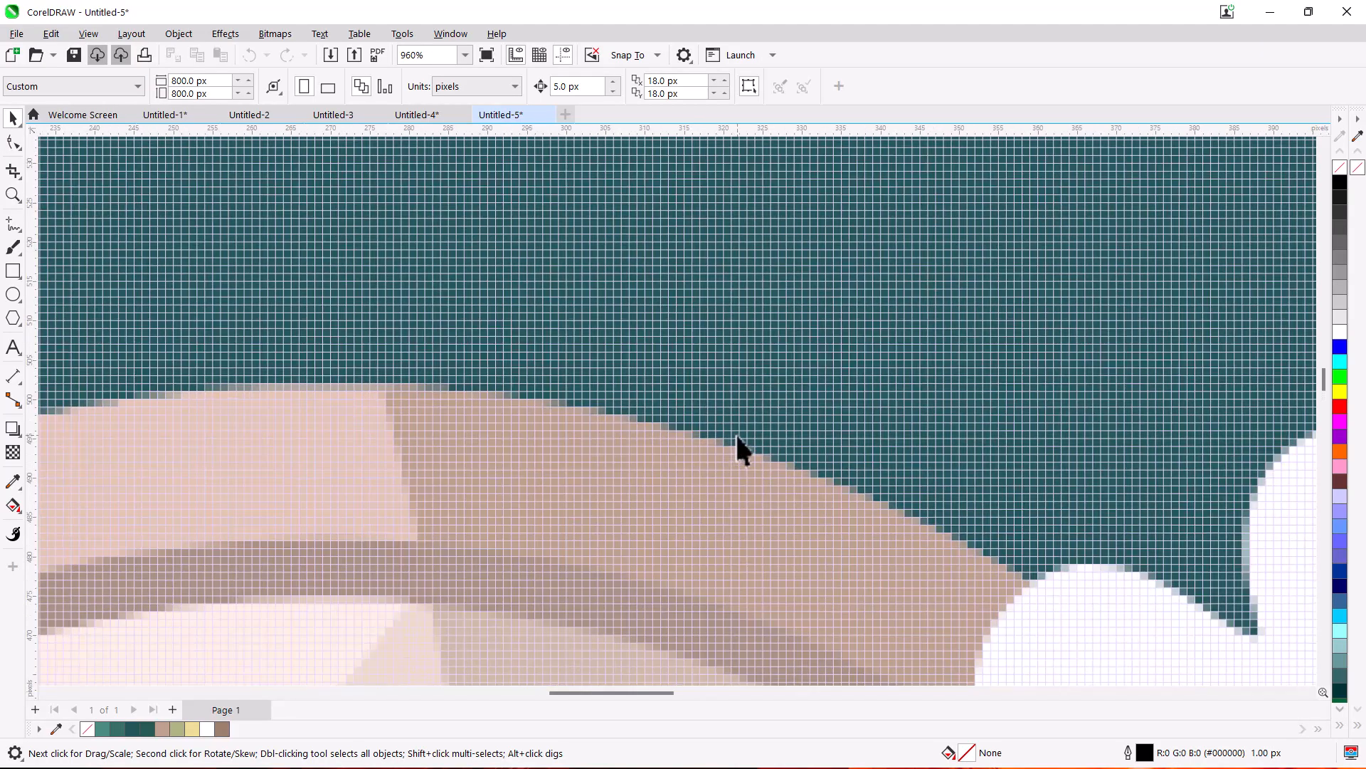
scroll(736, 433, "up", 1)
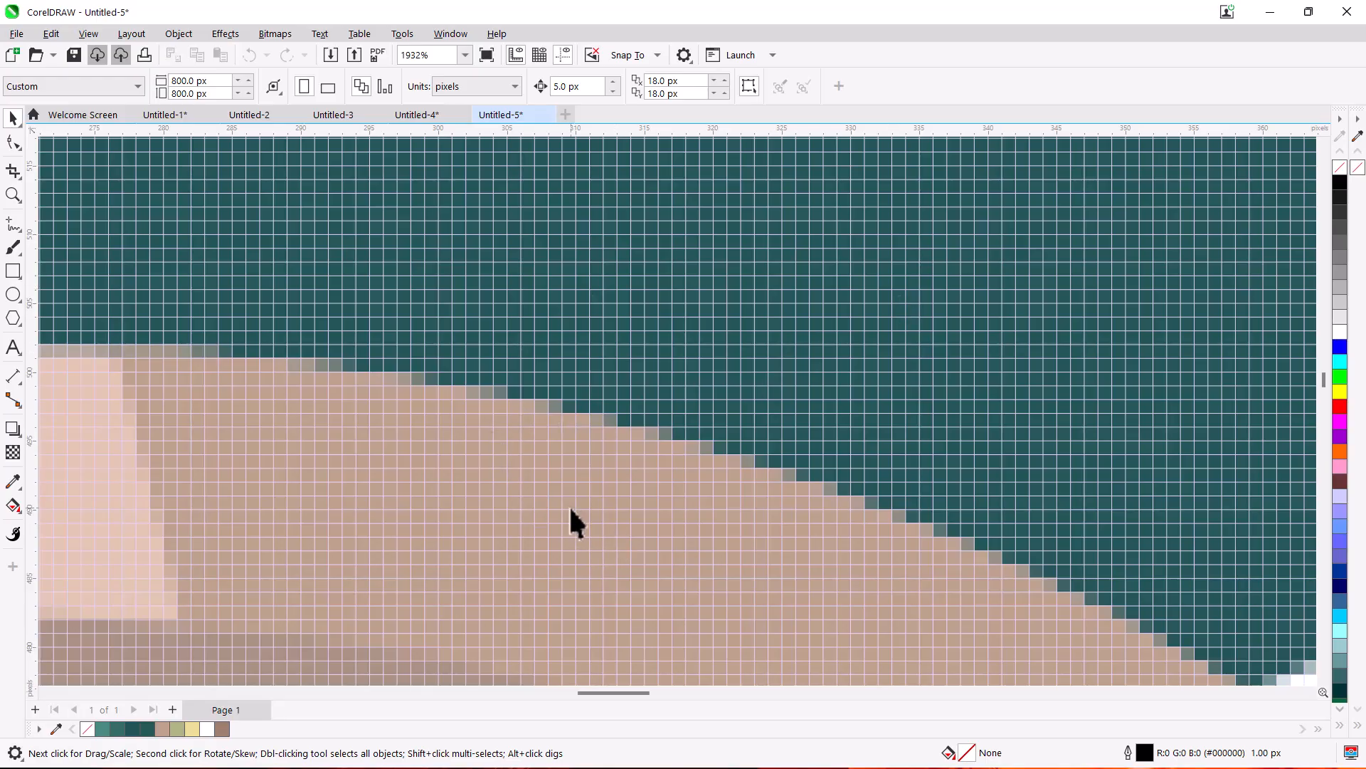
scroll(569, 505, "up", 1)
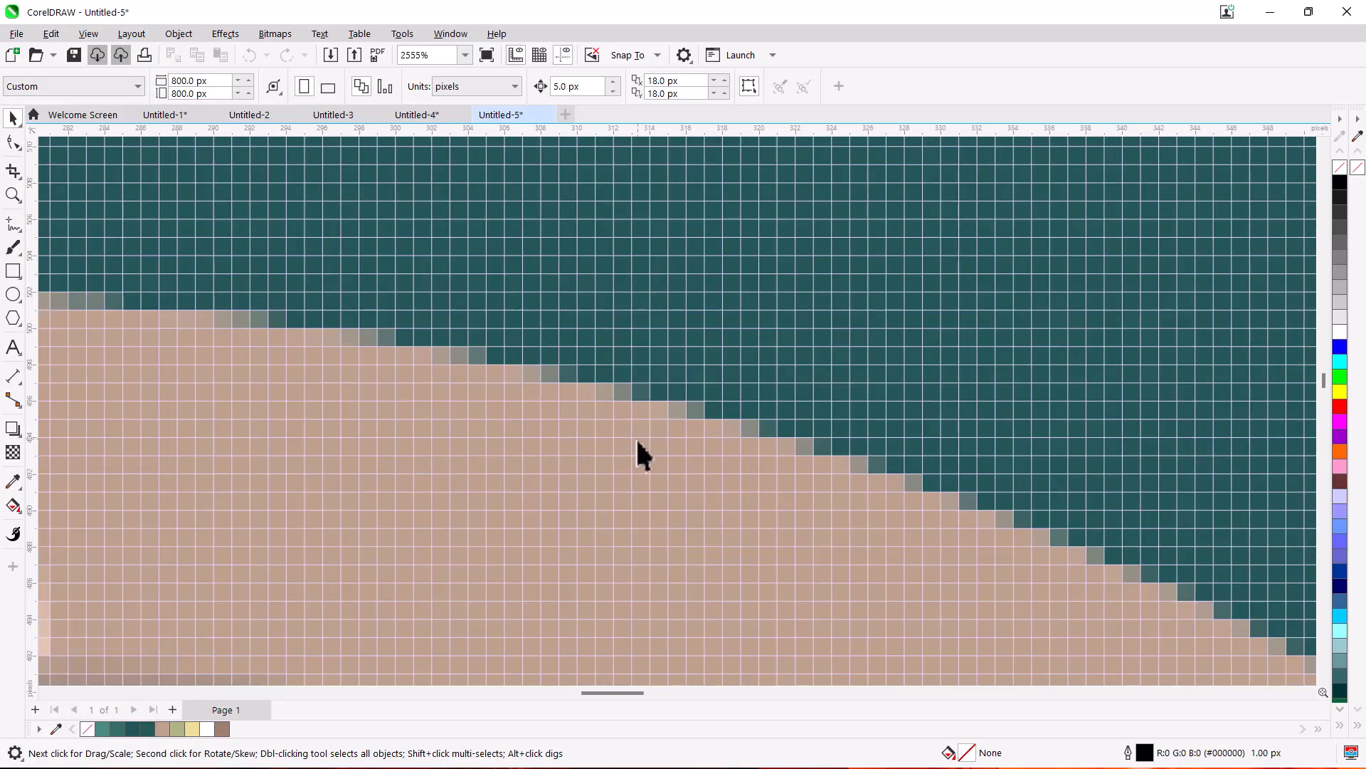
scroll(635, 440, "down", 2)
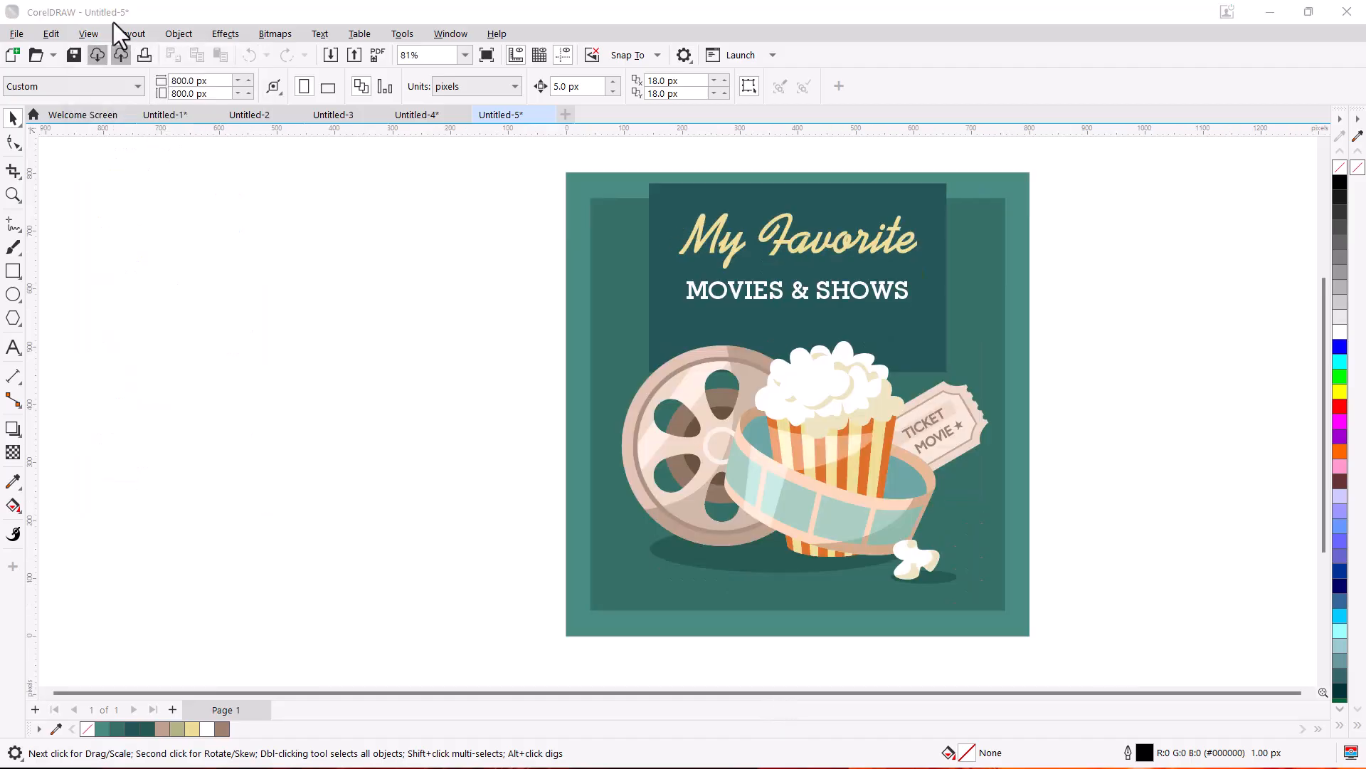
- Preview the movie artwork in Full-screen Preview, and return to the editing window
left_click(88, 34)
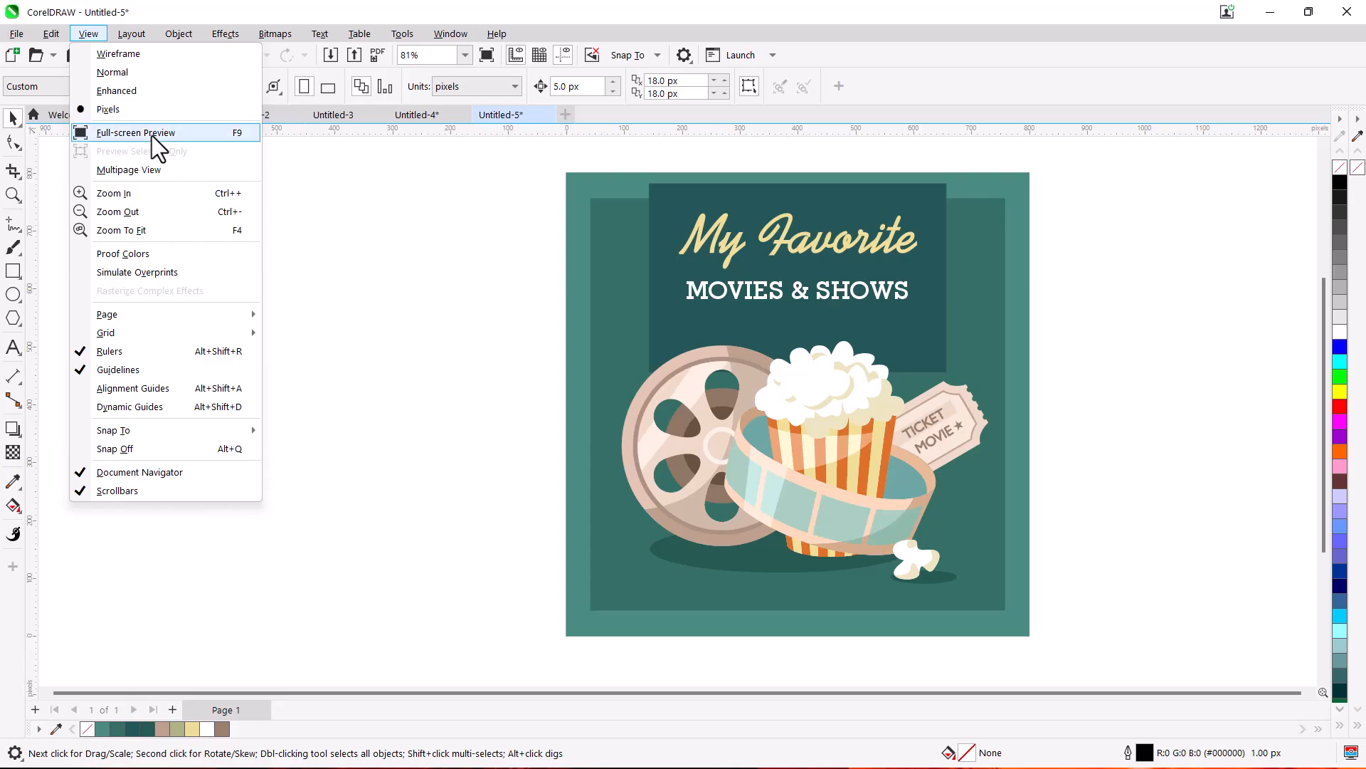
key("Escape")
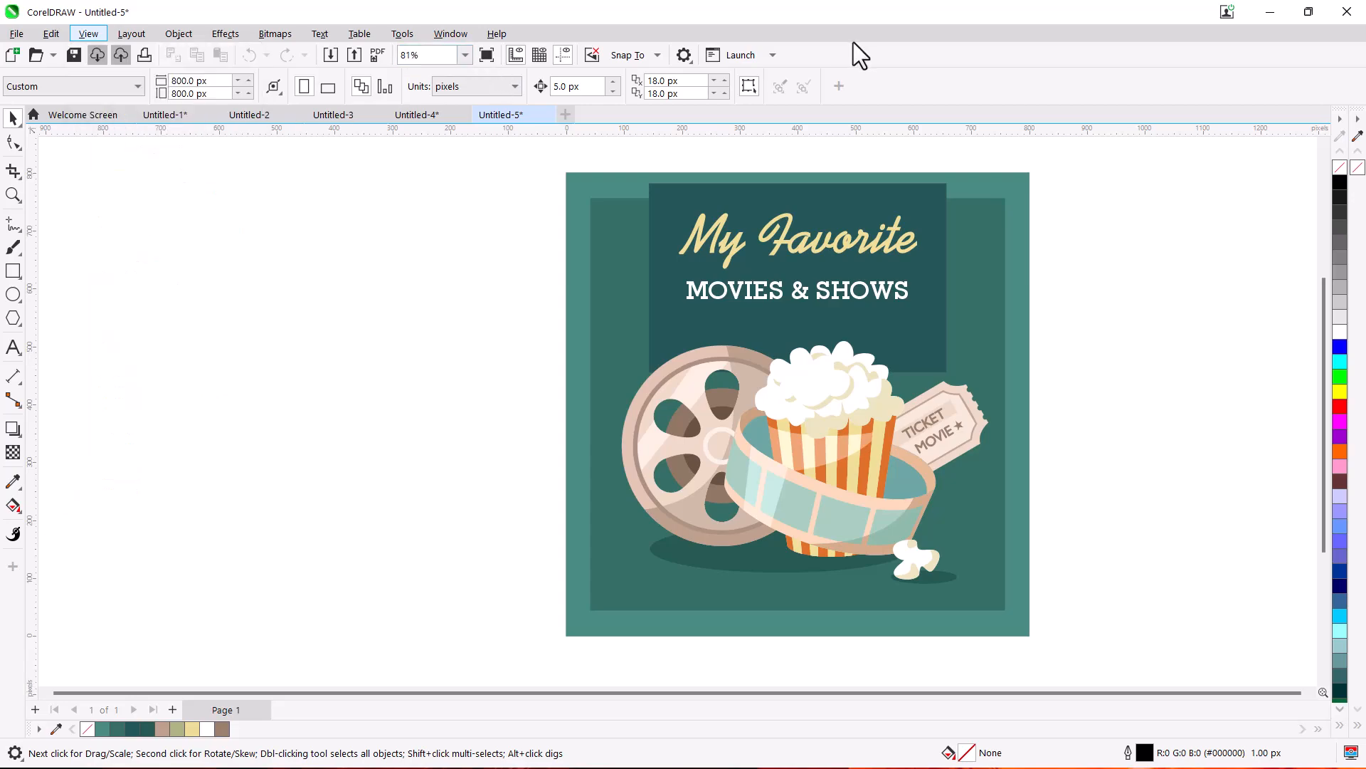
left_click(225, 35)
mouse_move(88, 36)
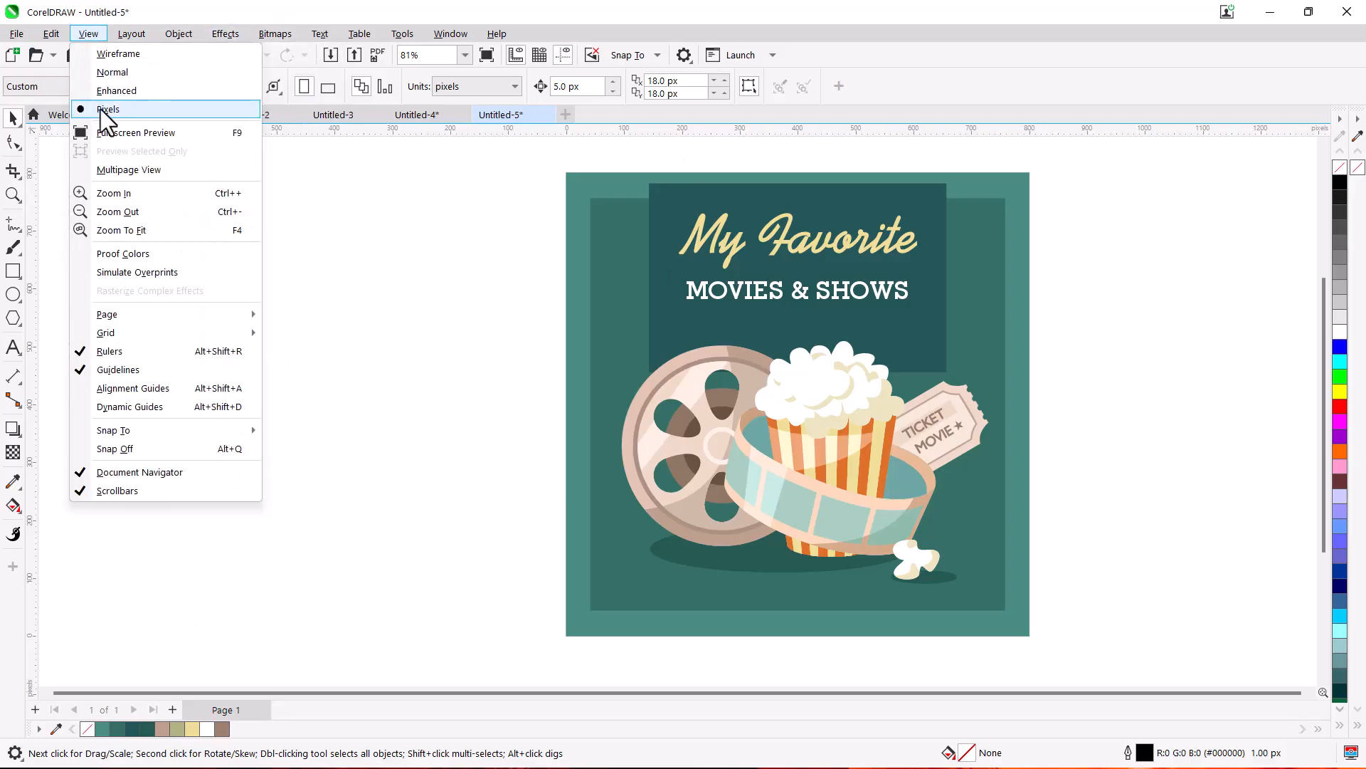
left_click(125, 135)
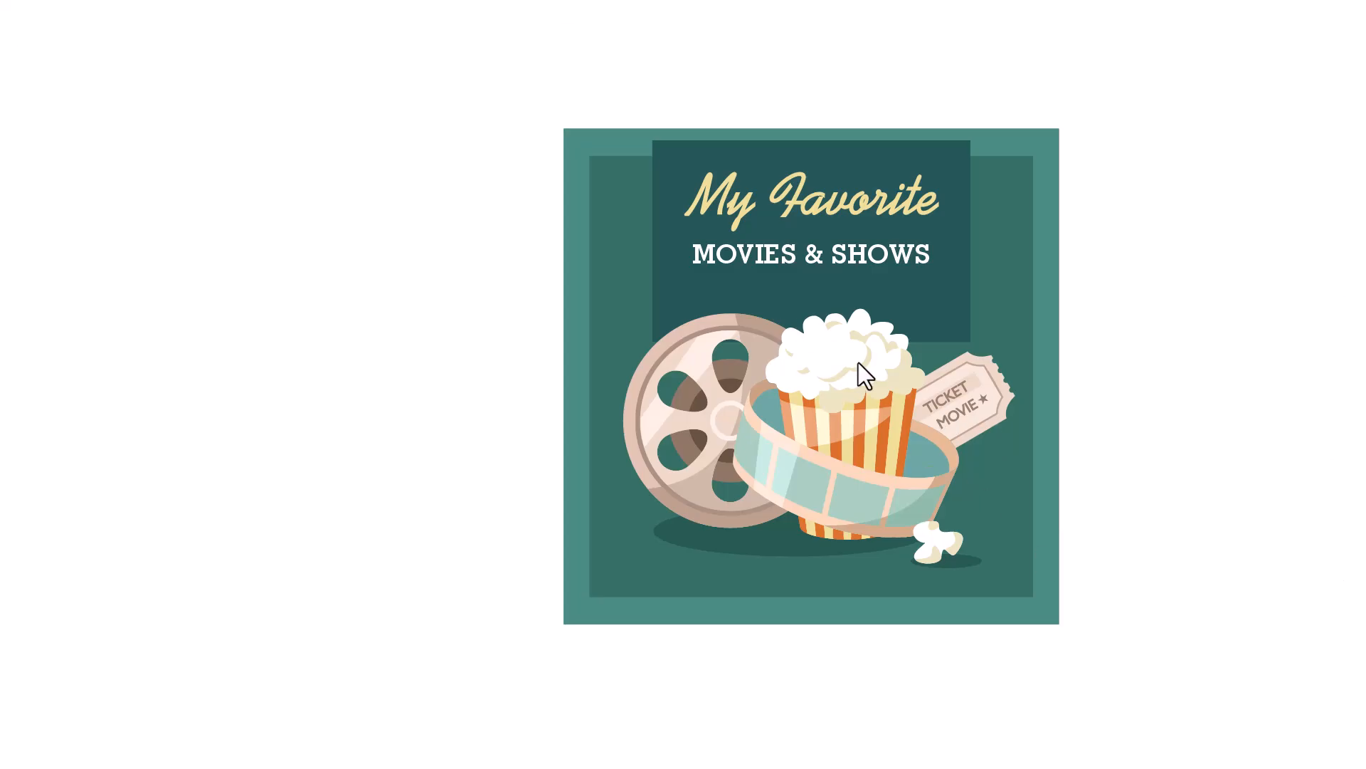
left_click(554, 295)
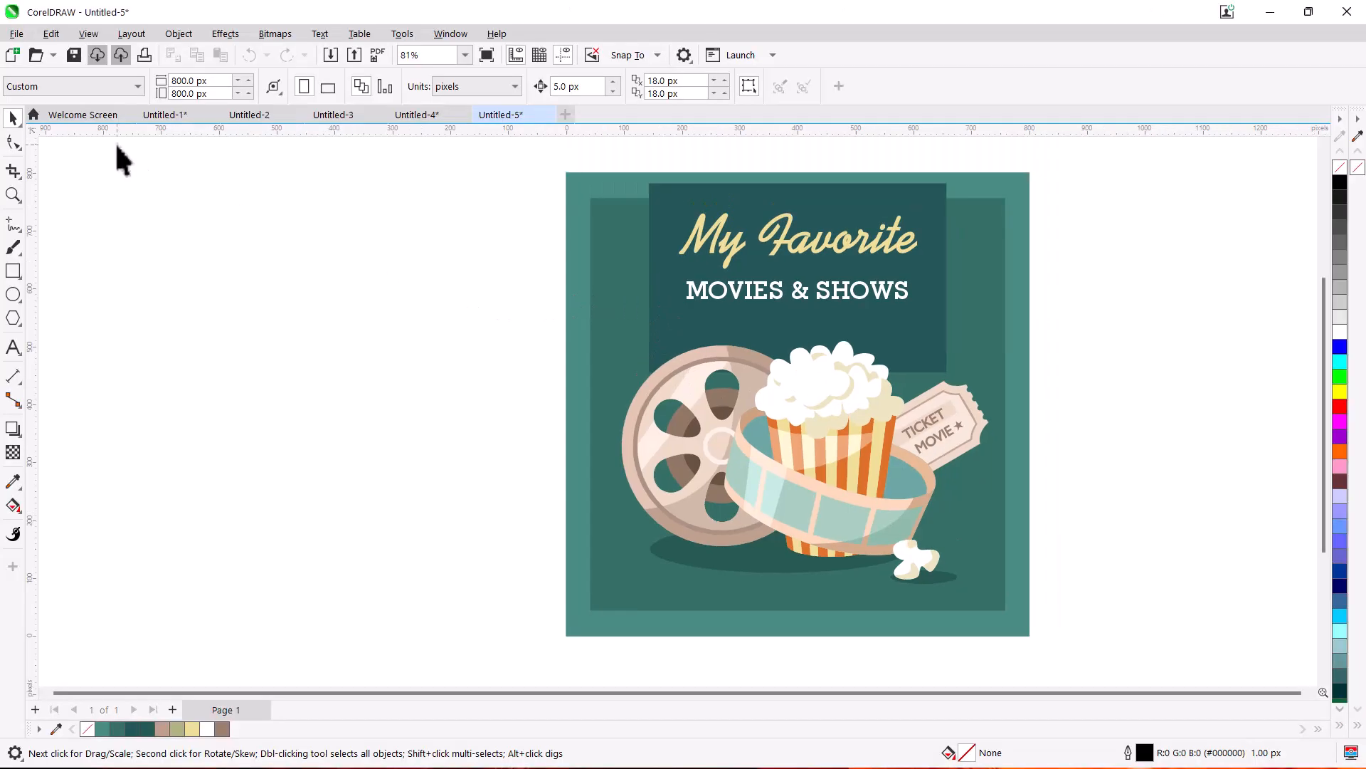
- Select all objects on the page, preview them with Preview Selected Only, and return to the editing window
left_click(100, 40)
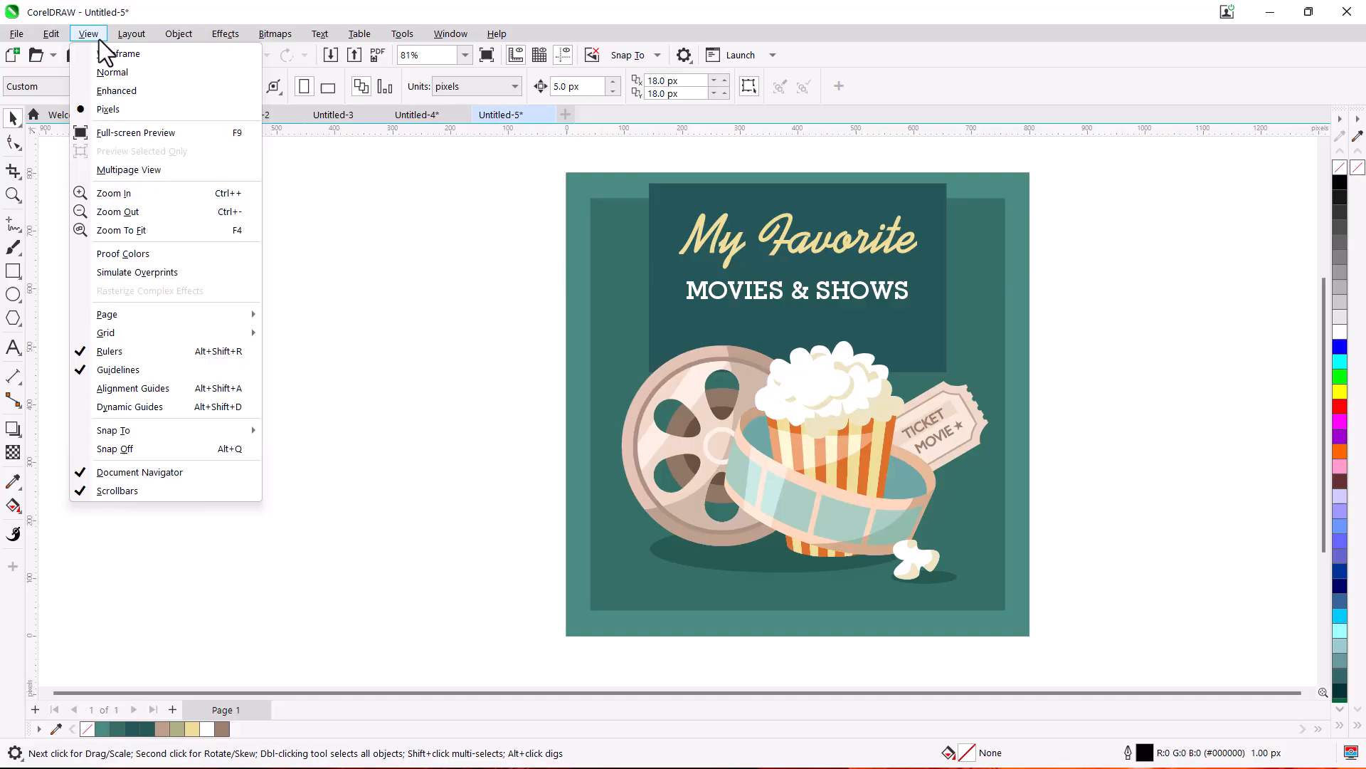
left_click(647, 334)
key("ctrl+a")
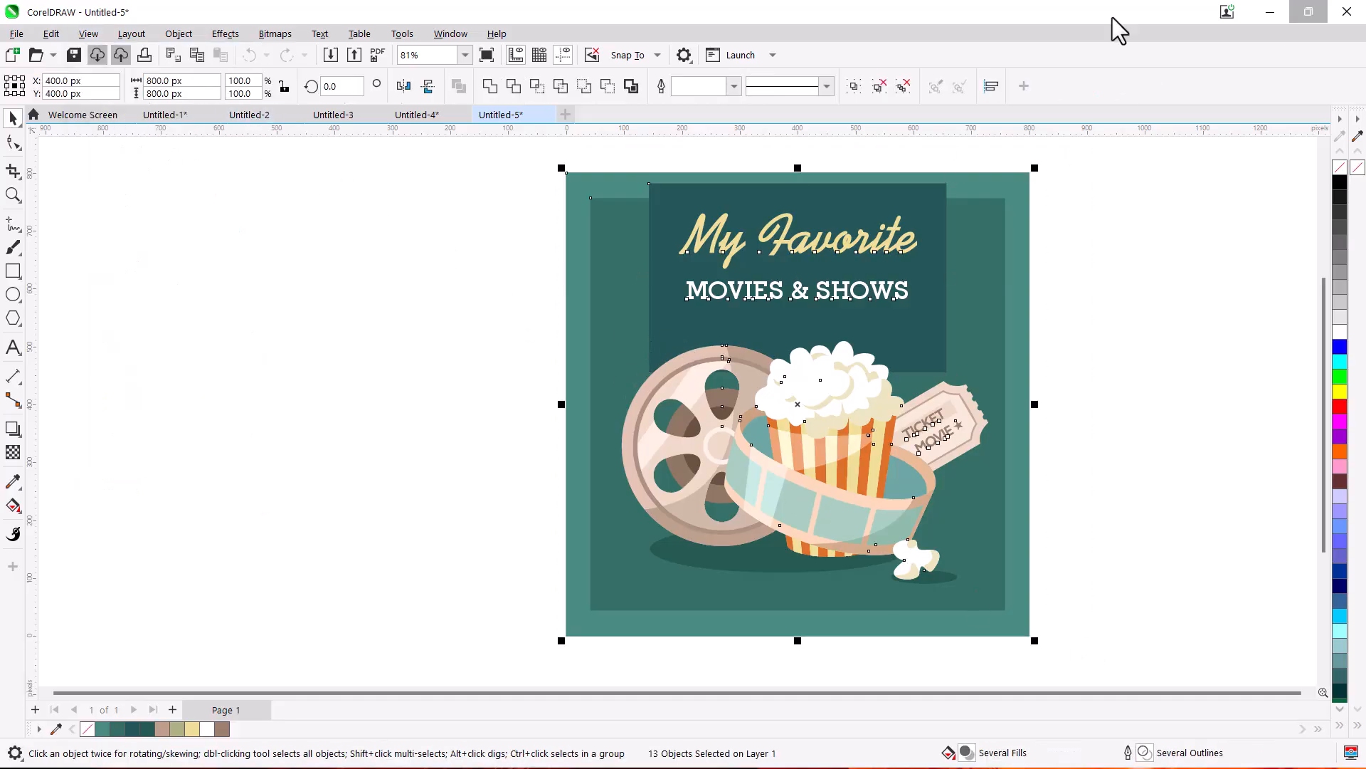
left_click(79, 34)
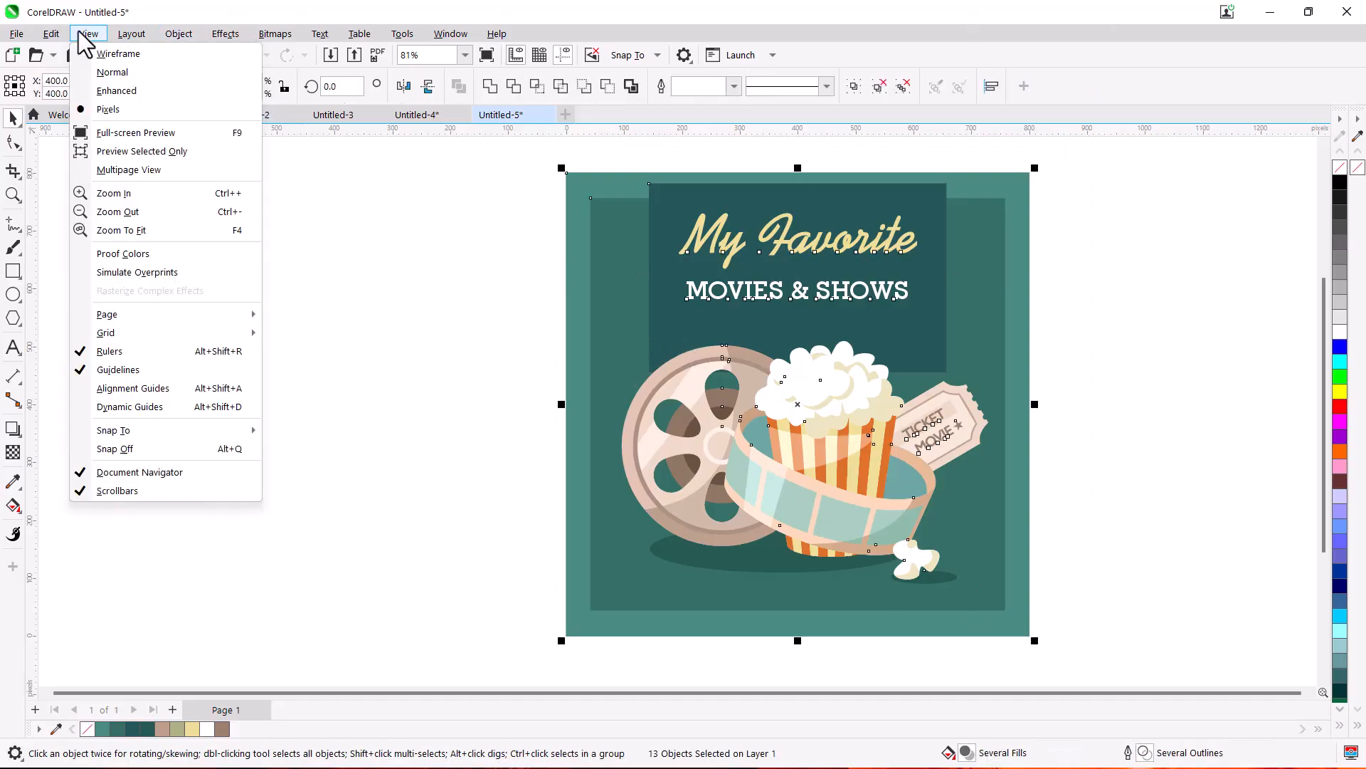
left_click(126, 156)
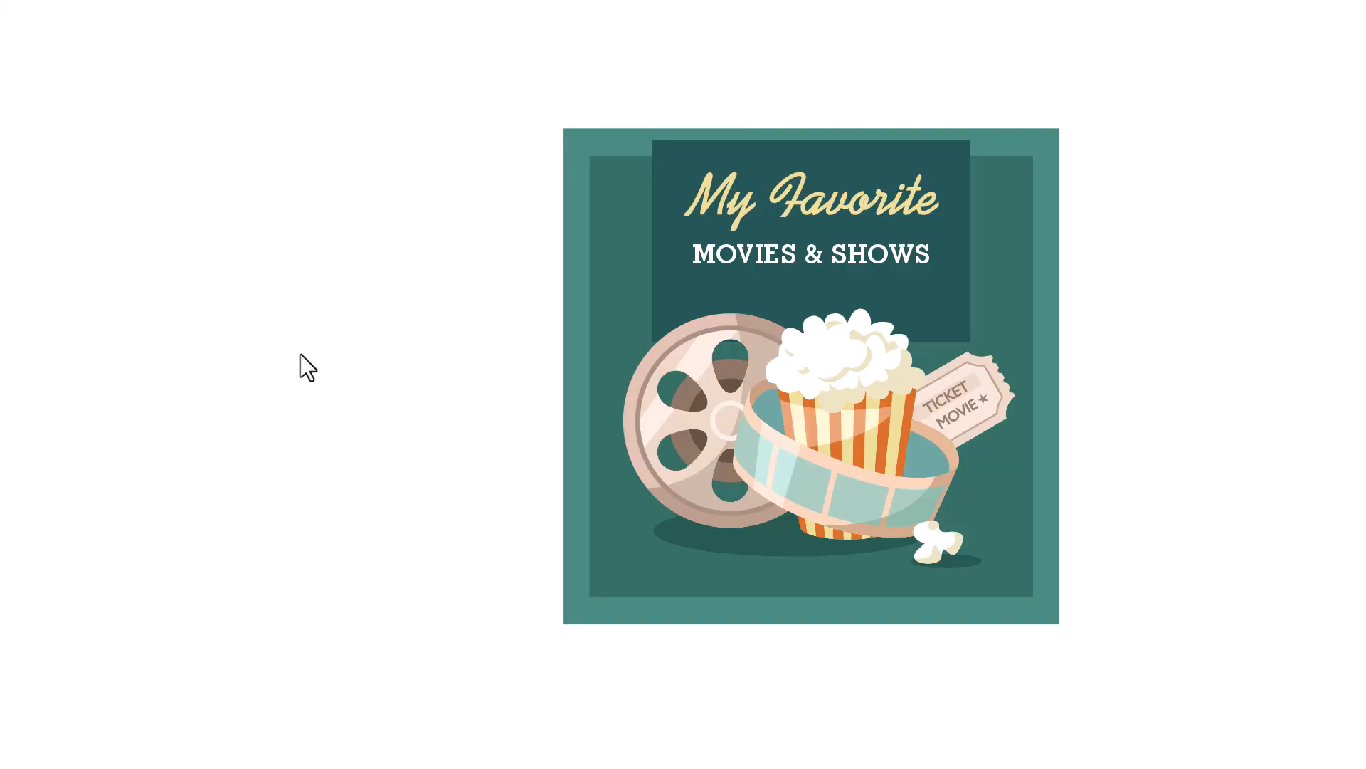
left_click(467, 372)
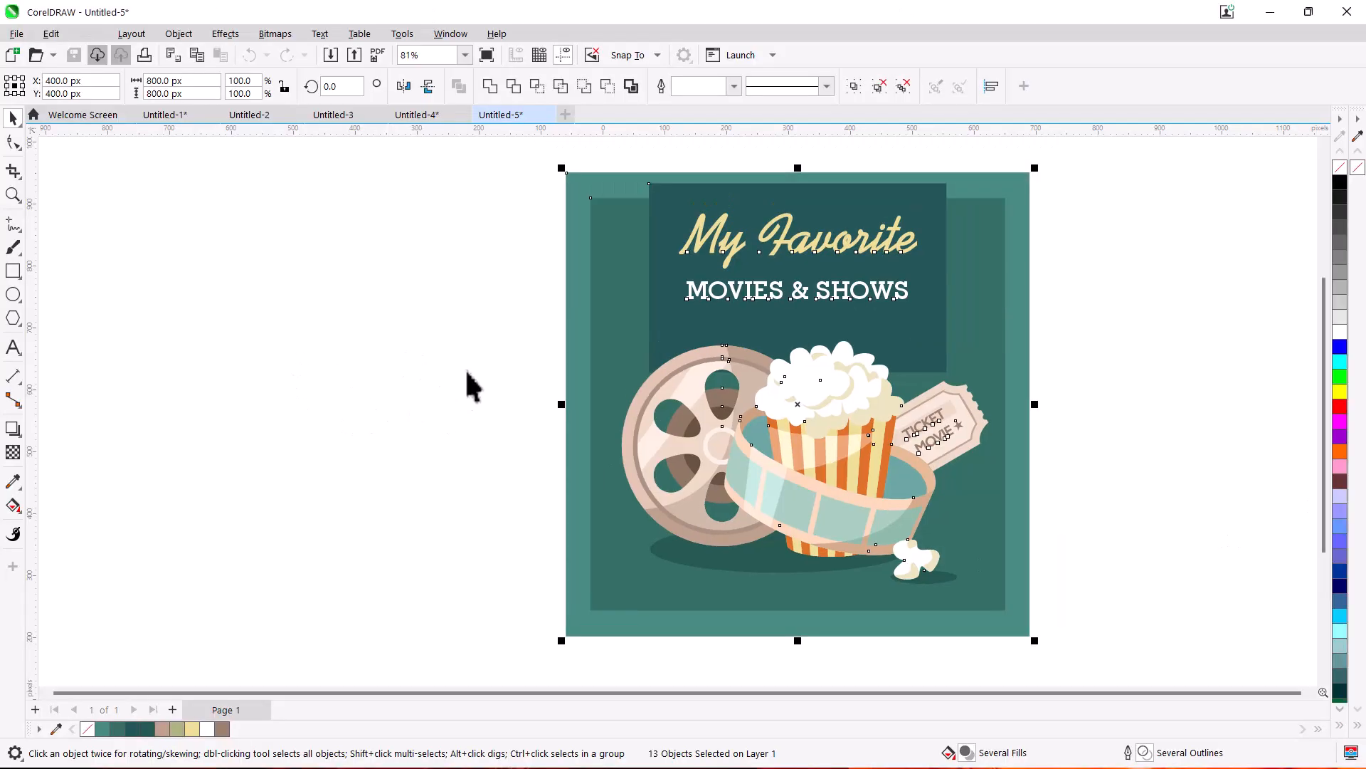
- Clear the selection and turn on Multipage View
left_click(88, 34)
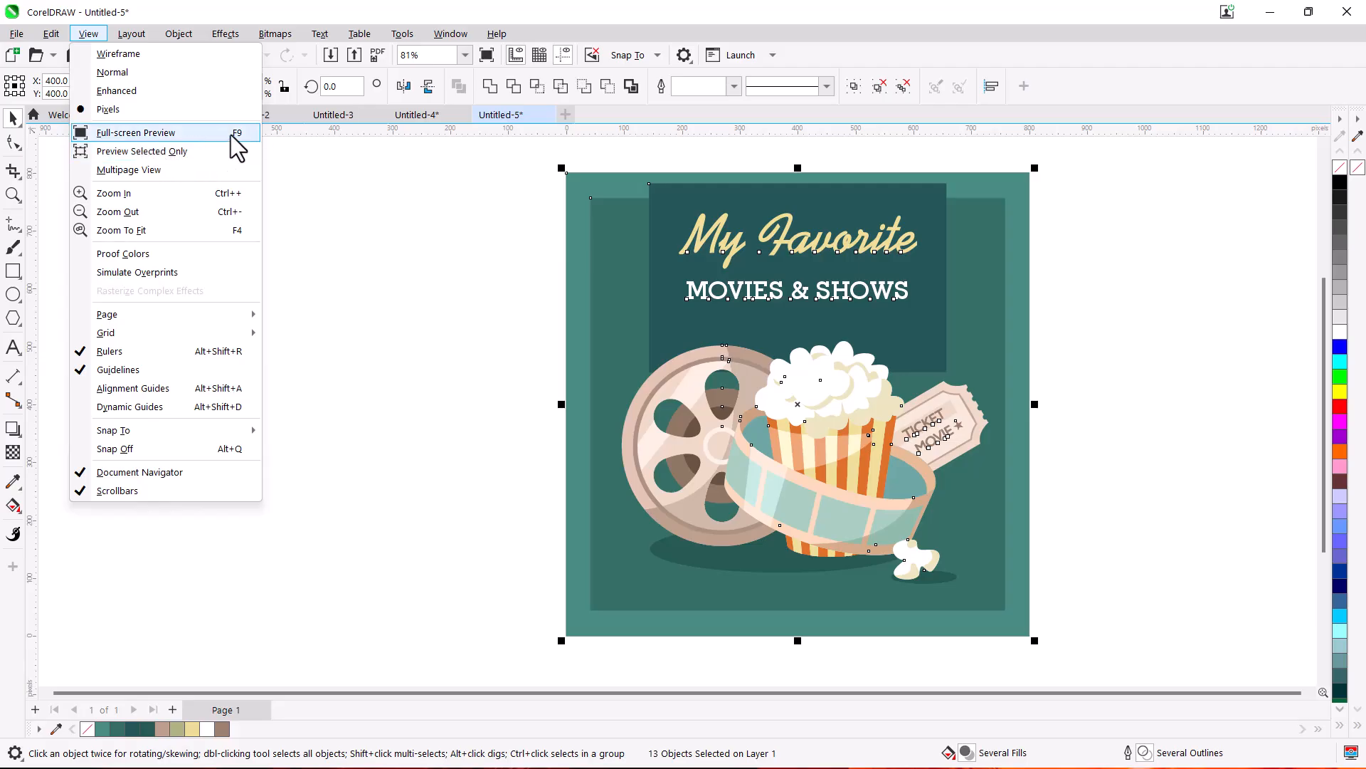
left_click(339, 220)
left_click(89, 34)
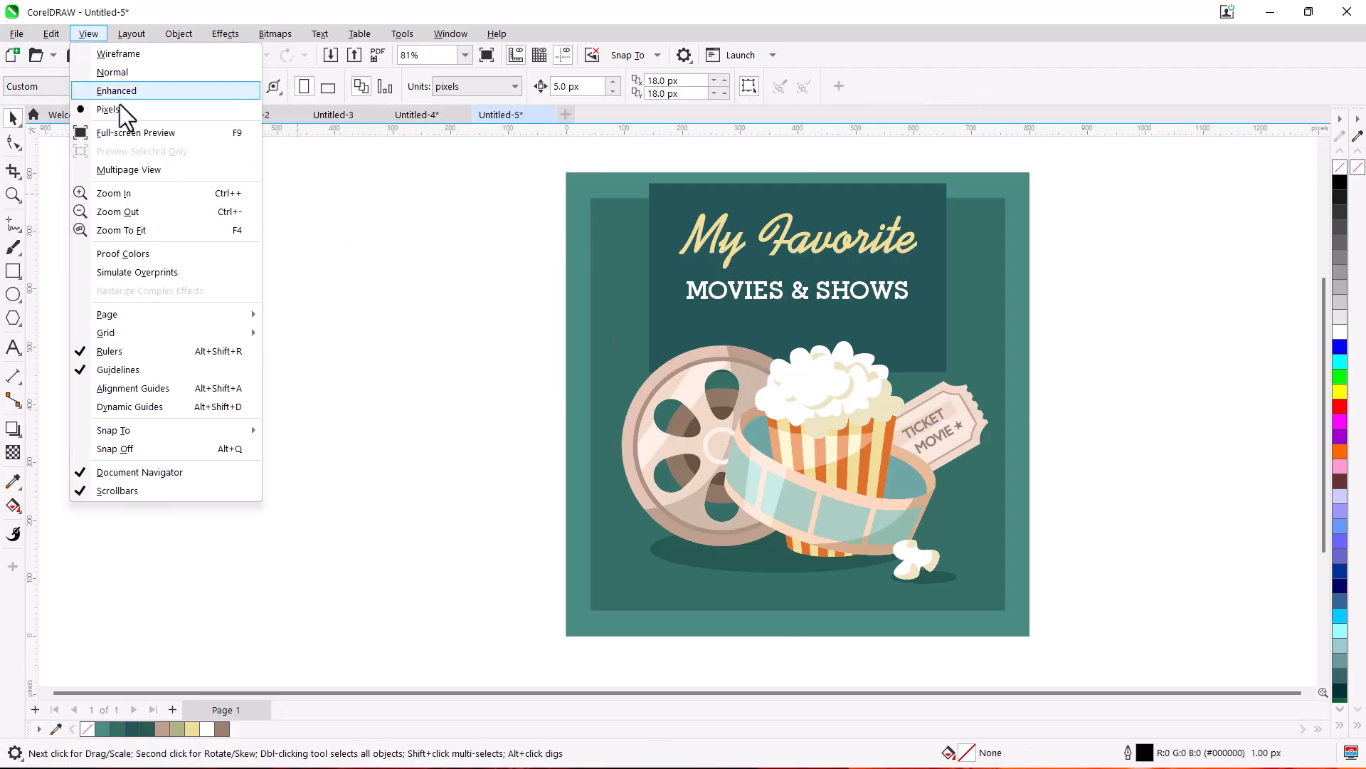
left_click(147, 173)
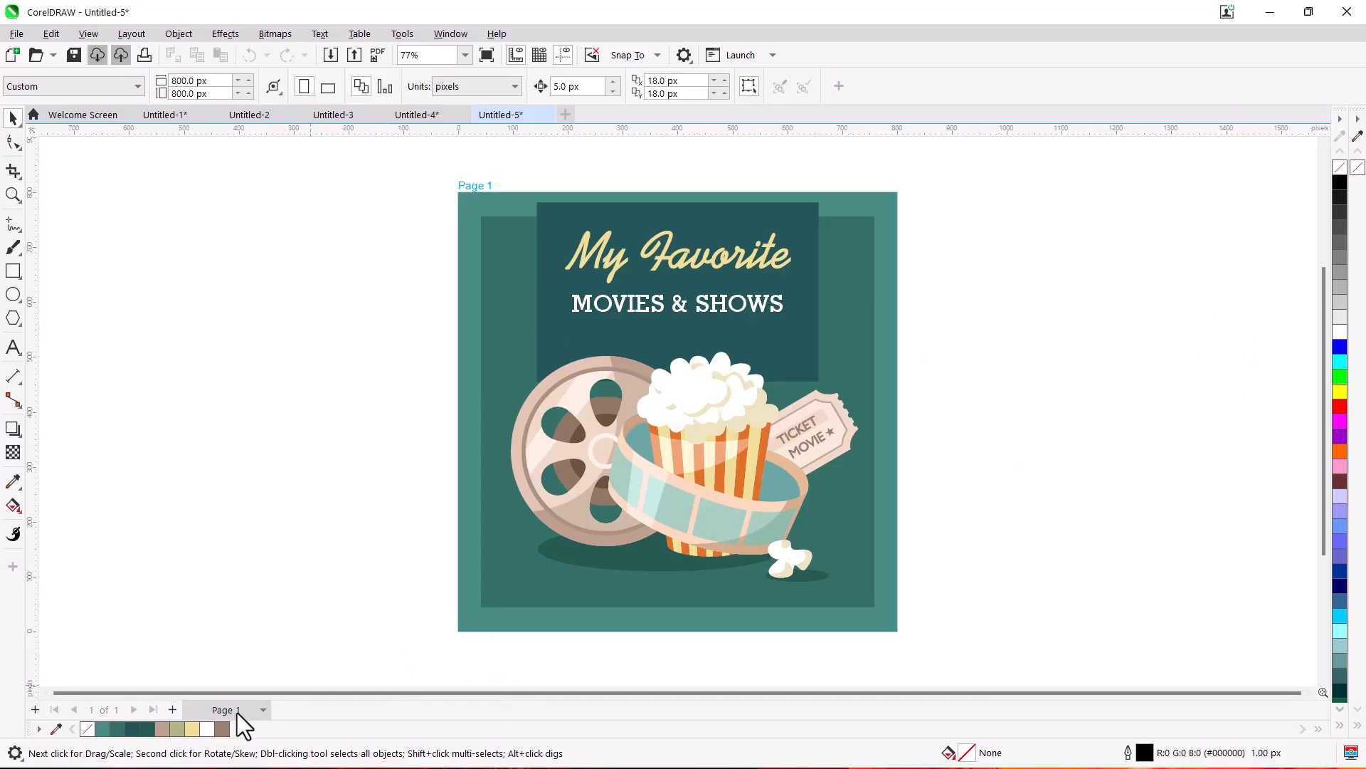
- Add three new pages after Page 1 of the movie document
left_click(173, 710)
left_click(173, 709)
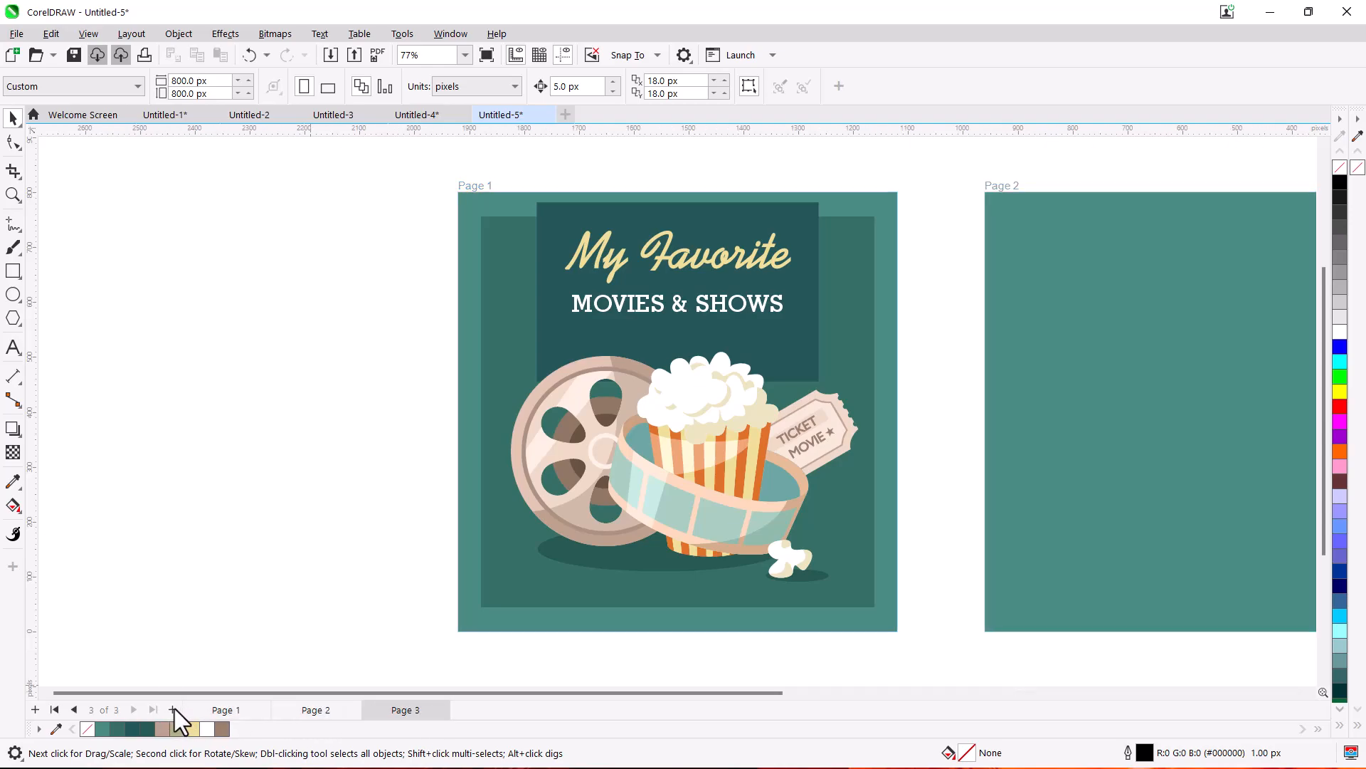
left_click(173, 709)
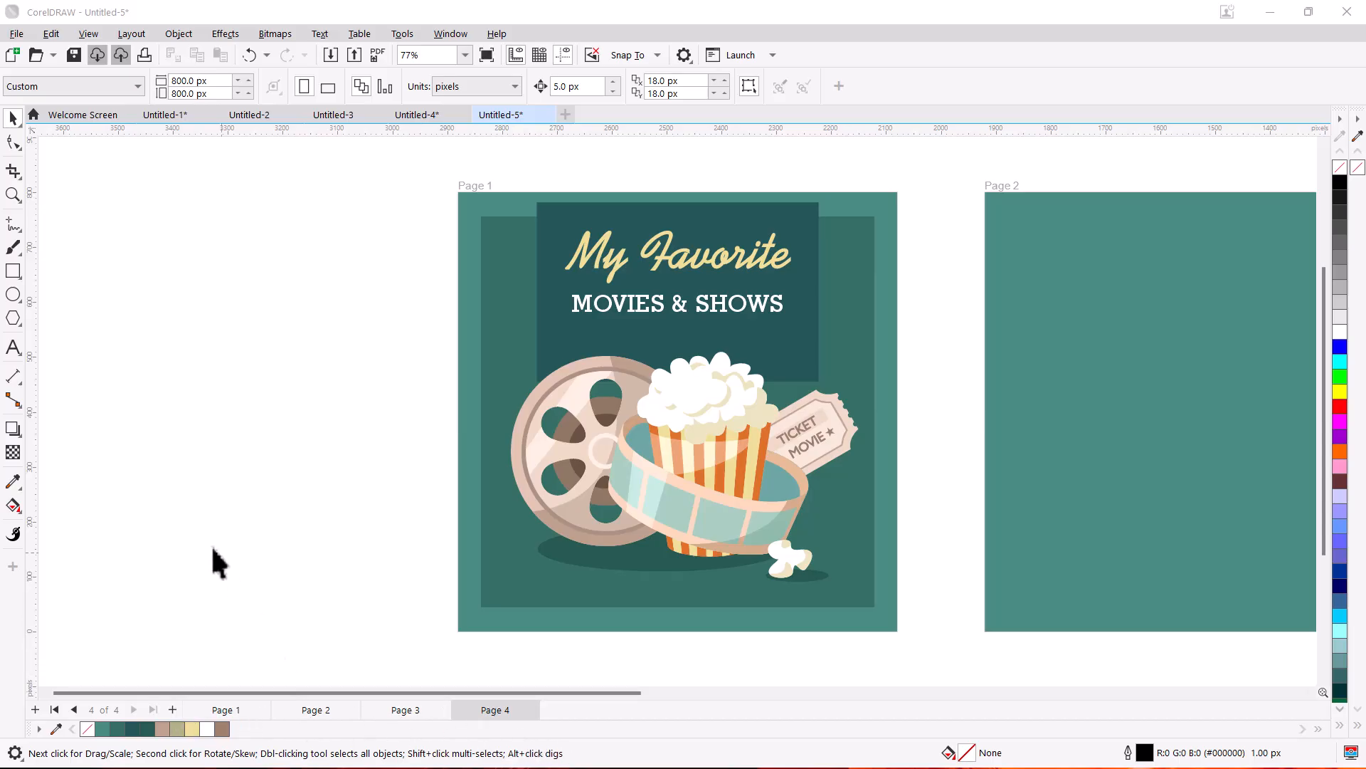
- Turn off Multipage View and look through the four pages one at a time, ending on Page 1
left_click(85, 33)
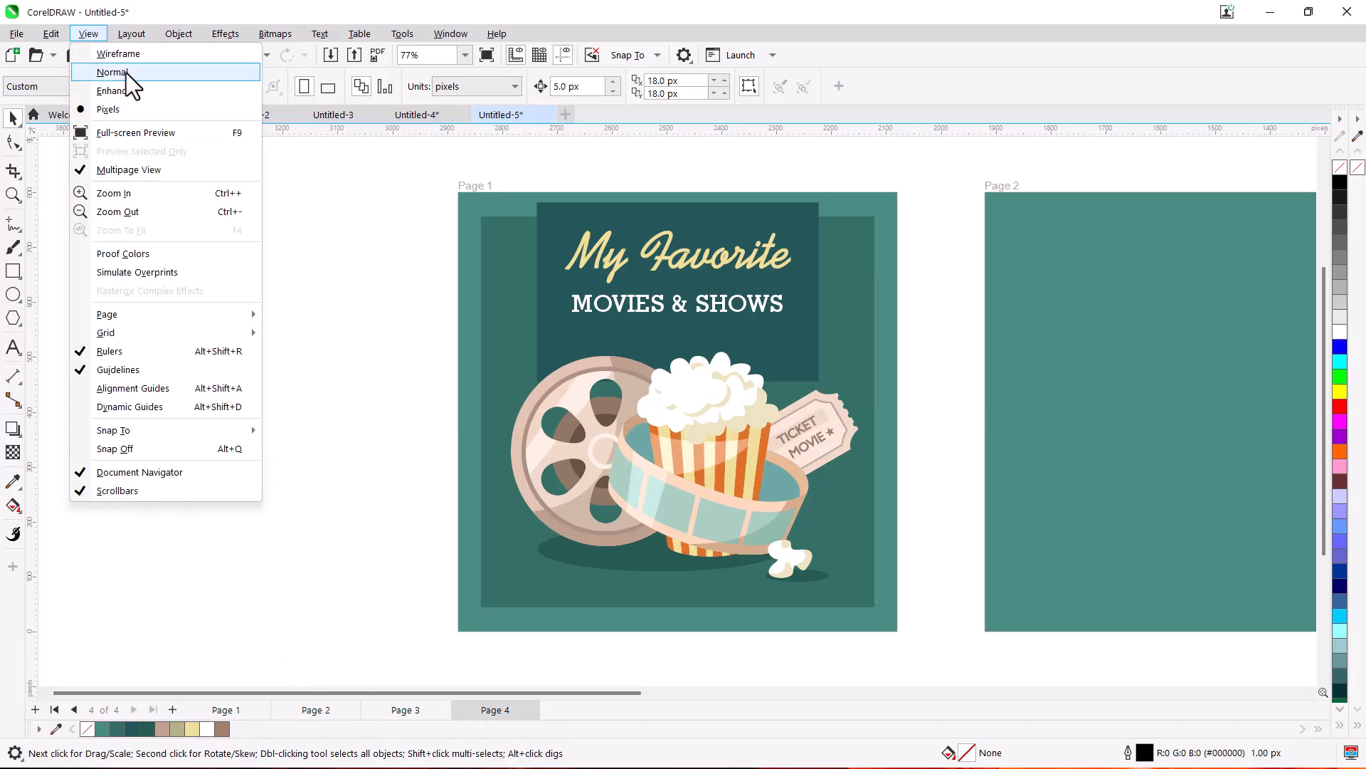
left_click(138, 169)
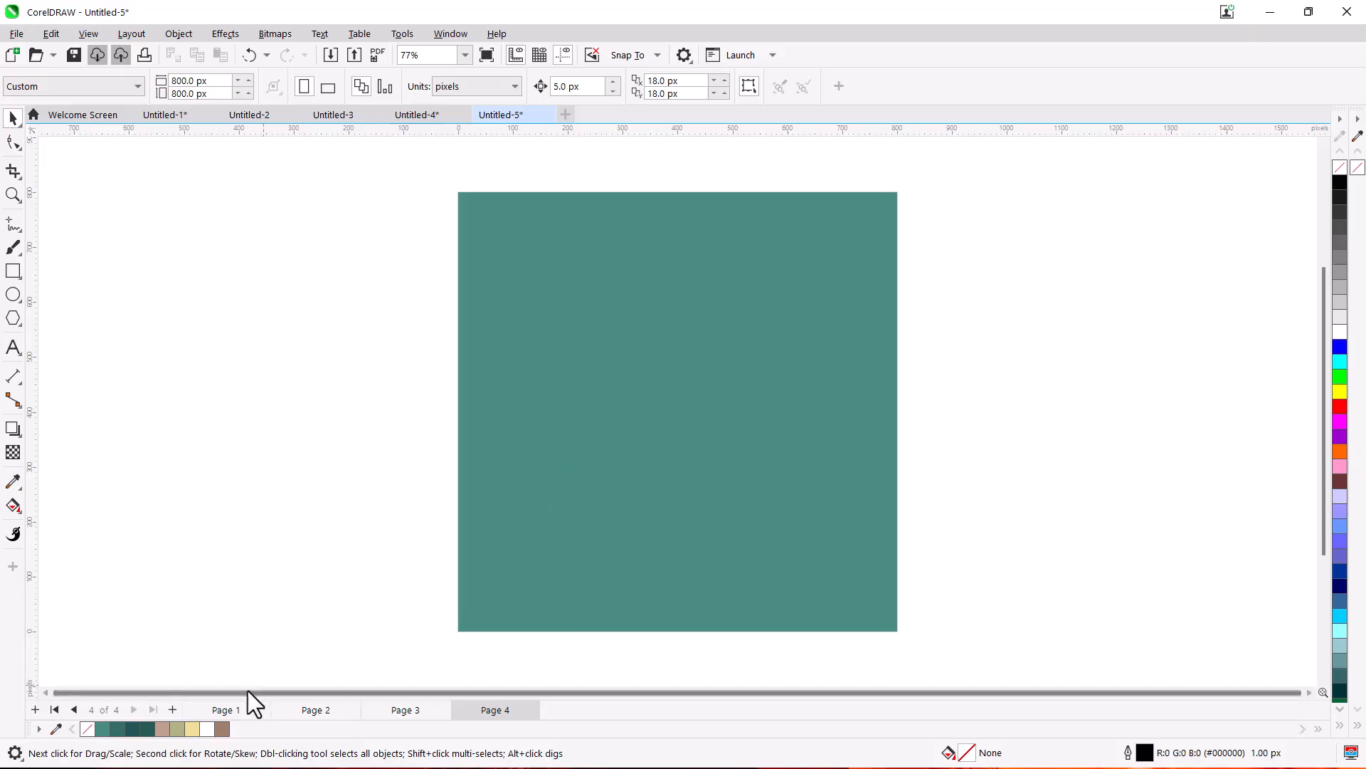
left_click(318, 711)
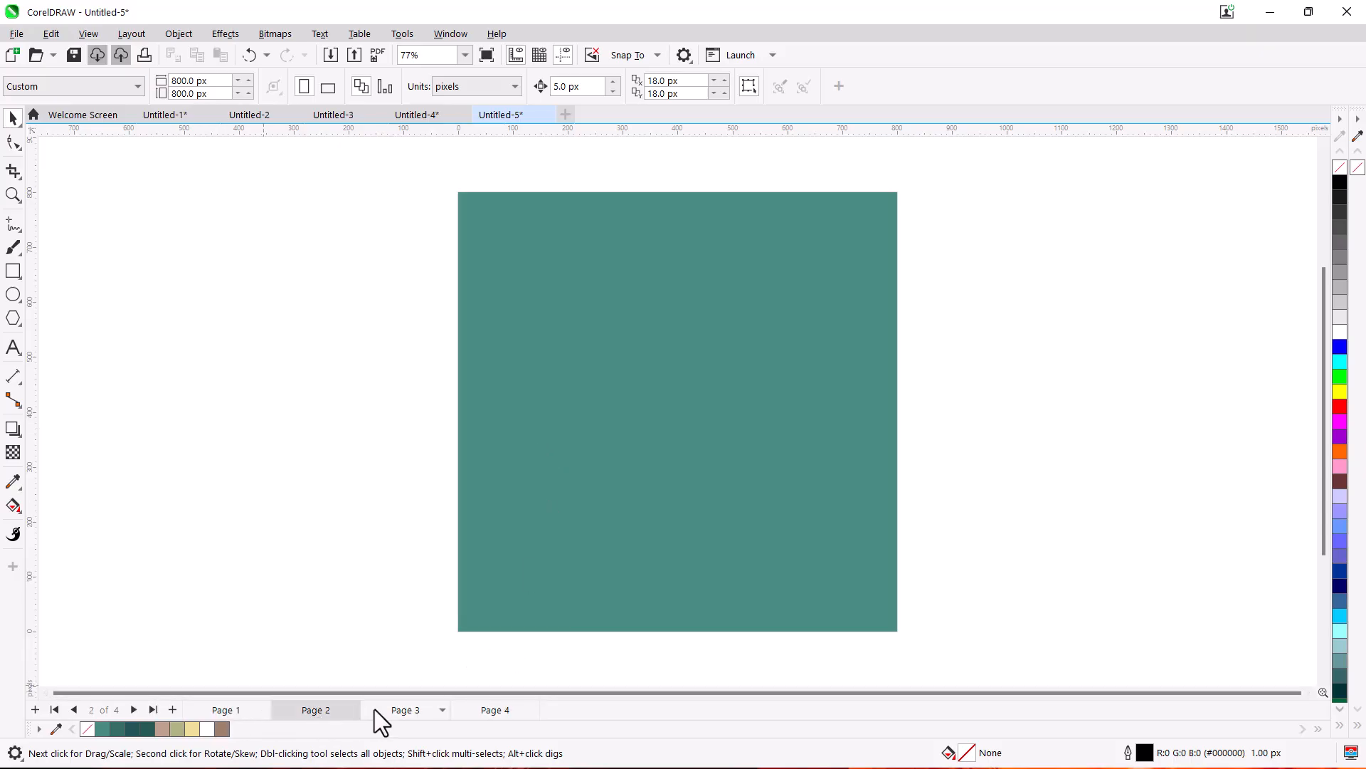
left_click(377, 708)
left_click(488, 710)
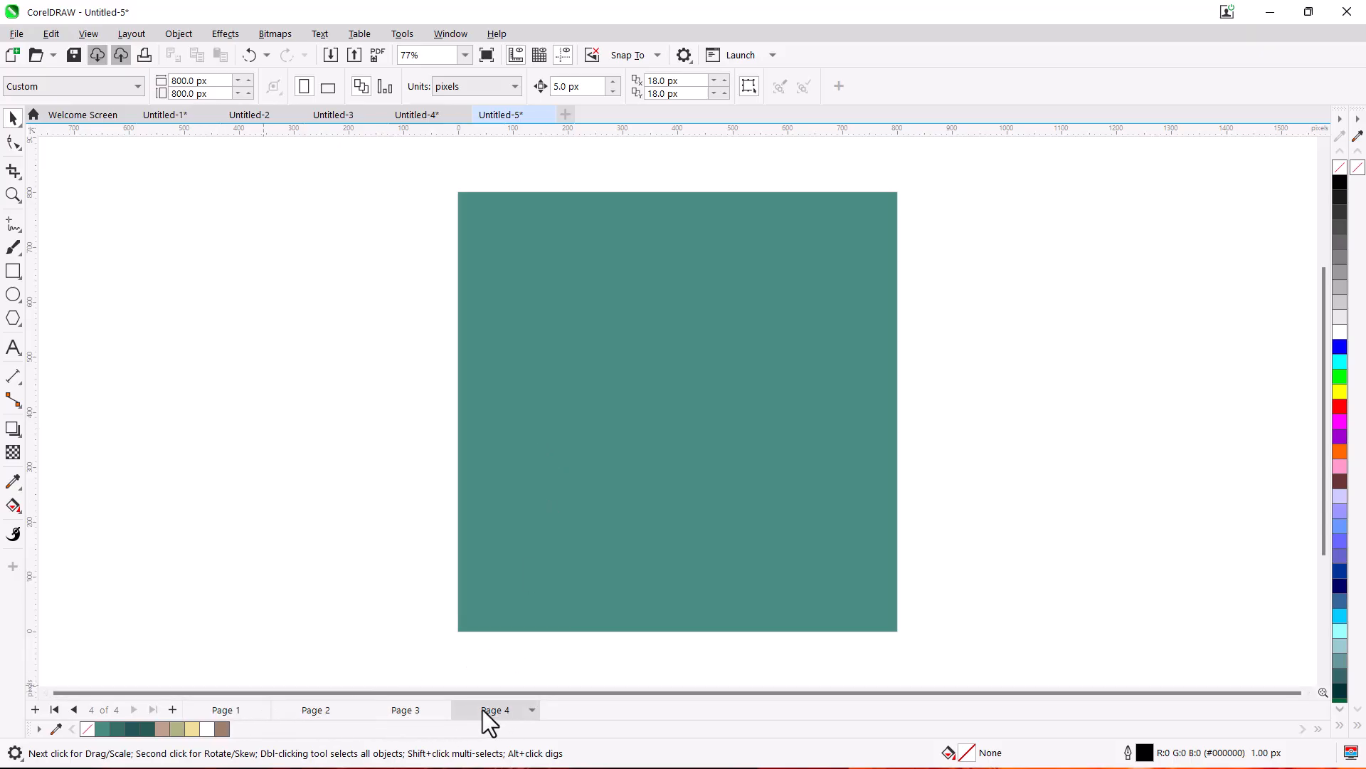
left_click(225, 704)
left_click(328, 709)
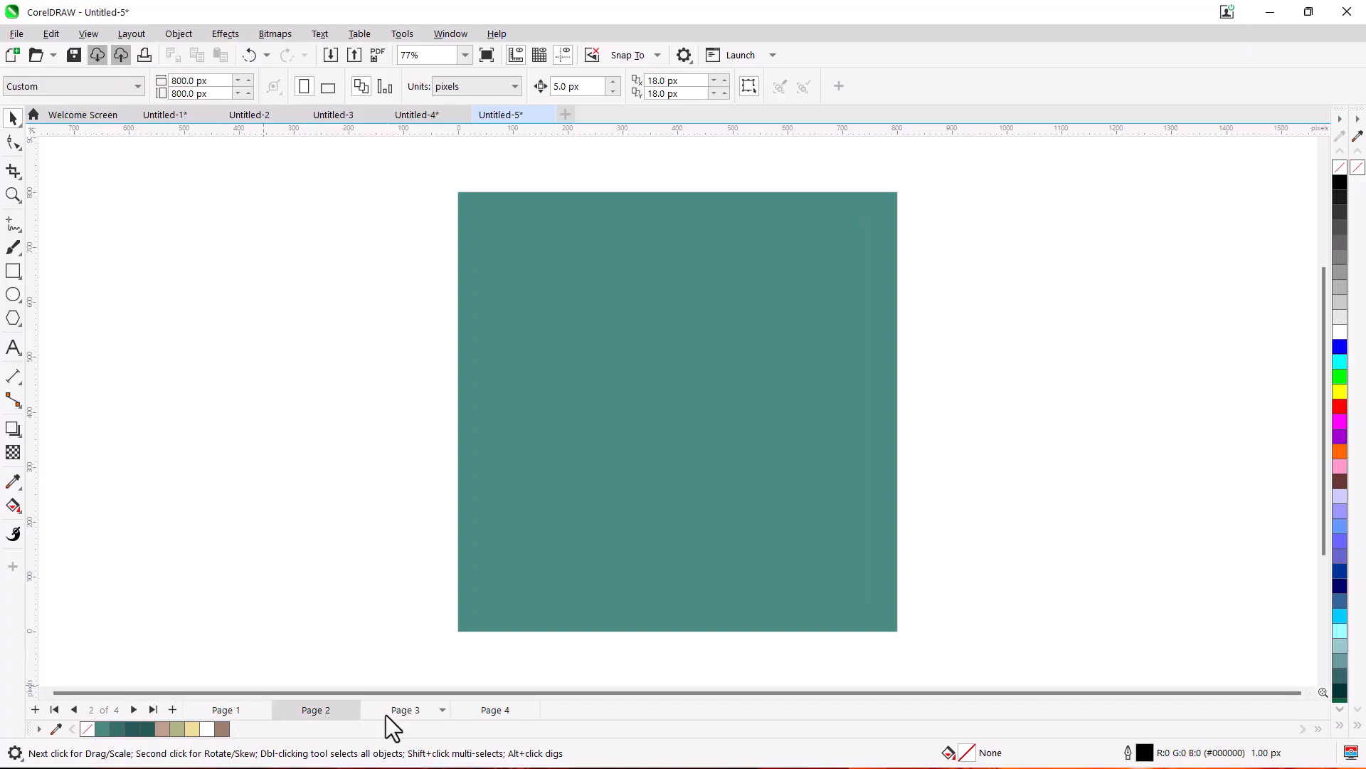
left_click(398, 711)
left_click(225, 709)
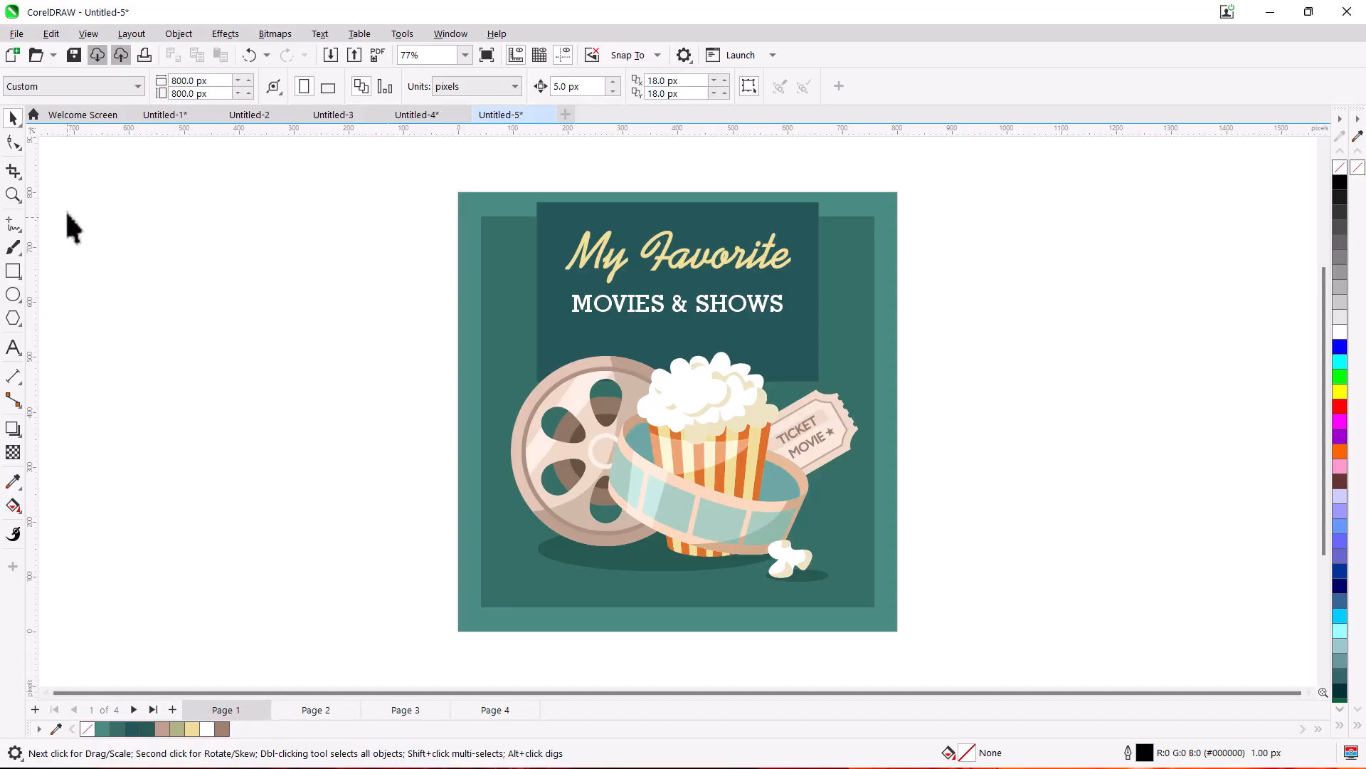
- Turn Multipage View back on and examine the four pages side by side at several magnifications
left_click(89, 33)
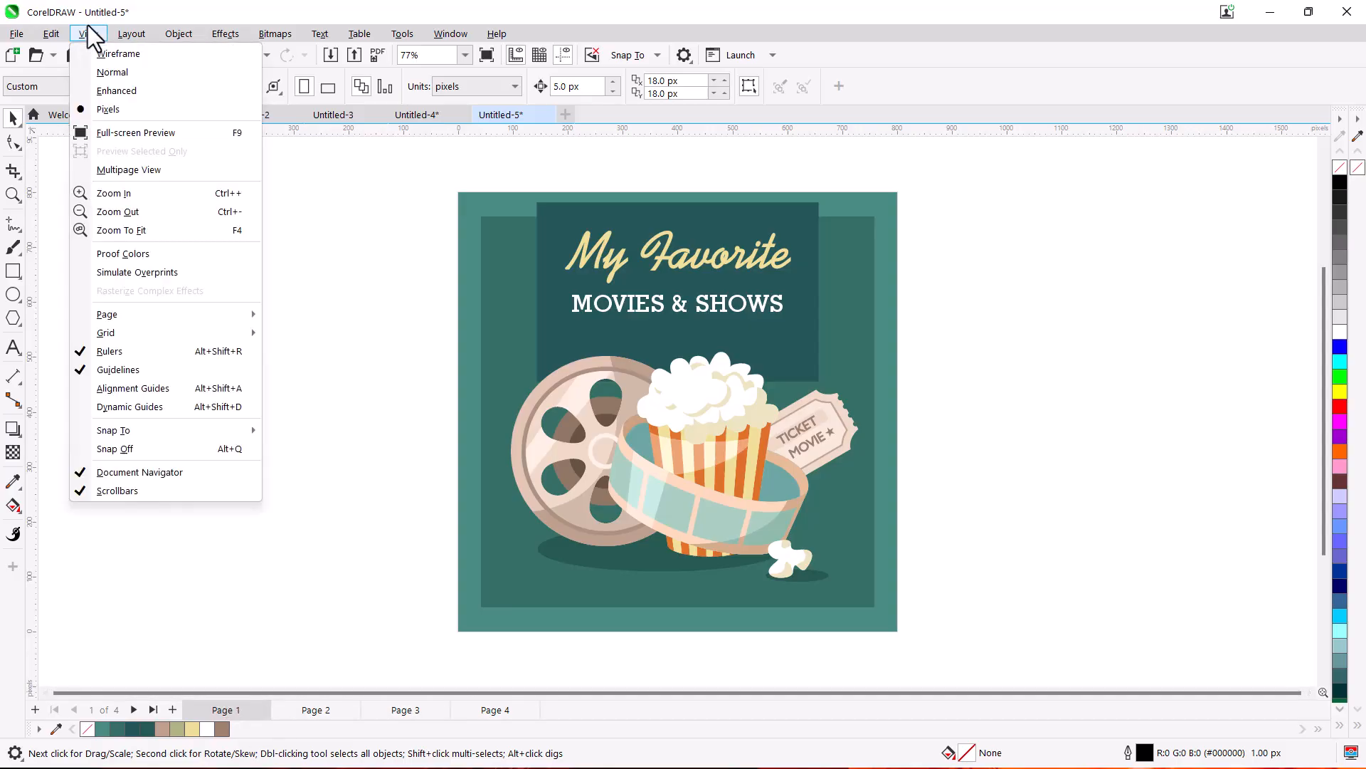
left_click(140, 169)
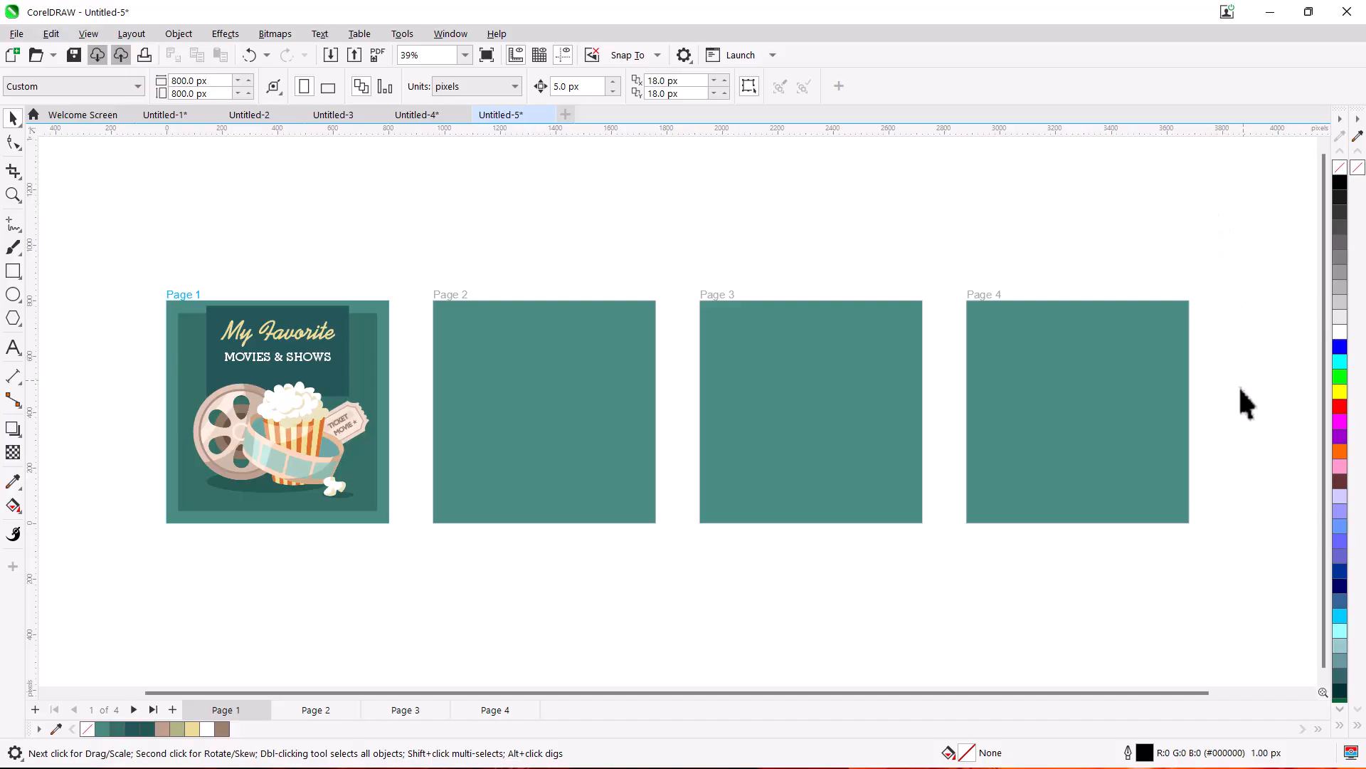
left_click_drag(783, 693, 706, 686)
scroll(704, 575, "up", 3)
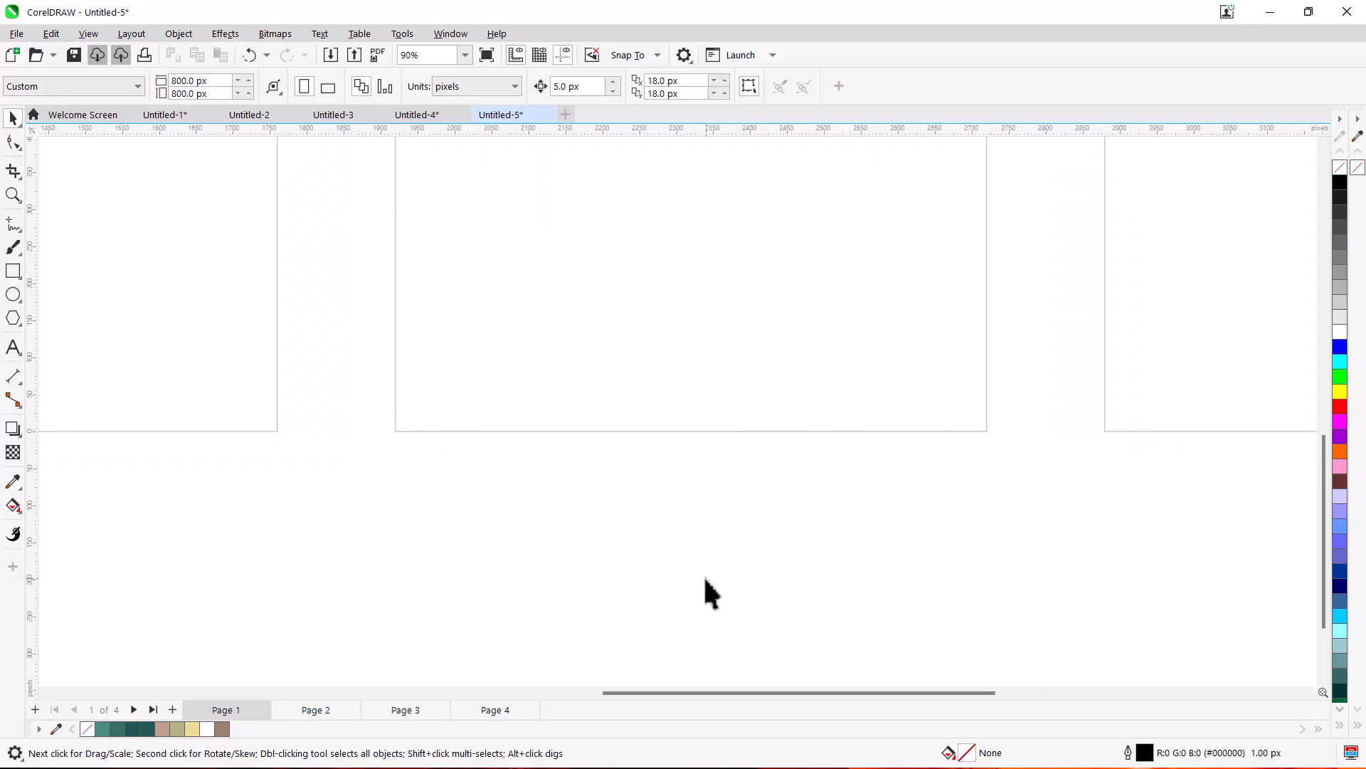
scroll(703, 575, "up", 1)
scroll(703, 575, "down", 2)
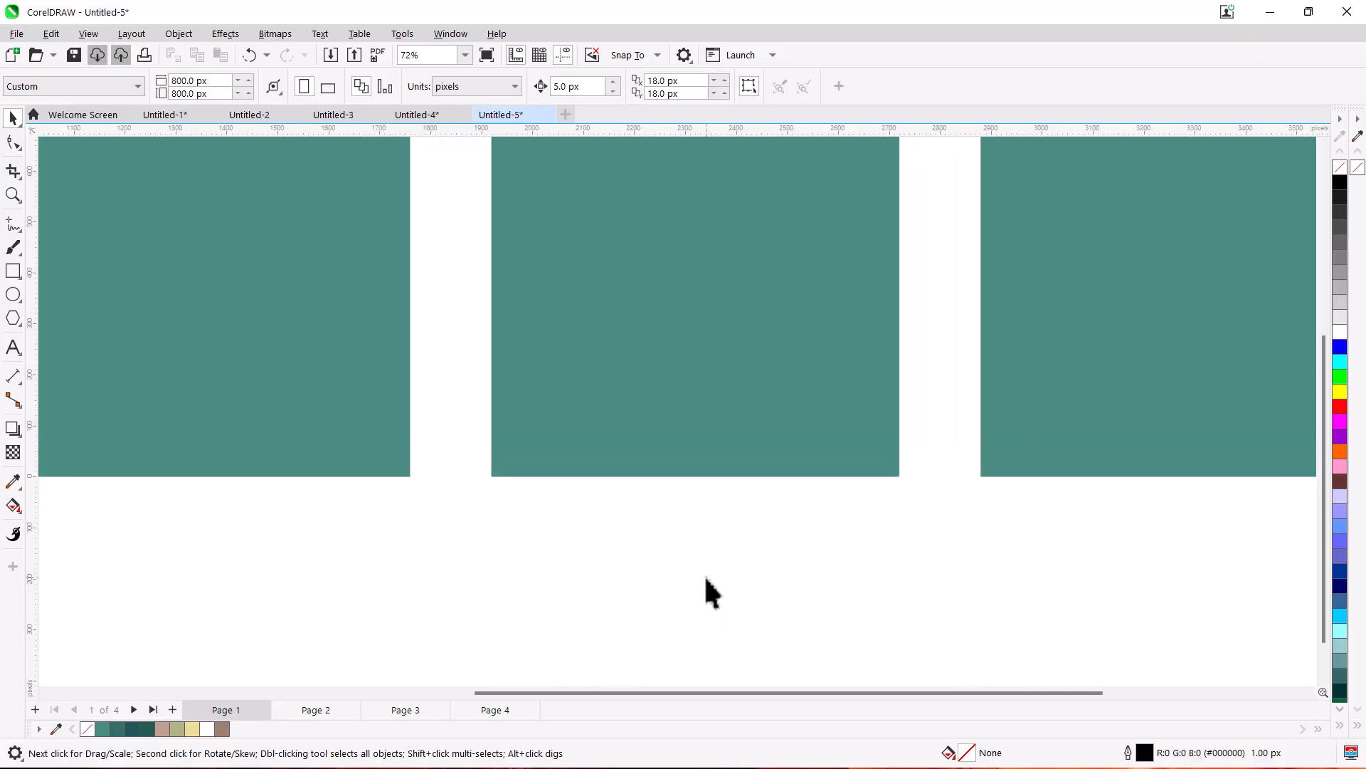
scroll(703, 575, "down", 1)
scroll(703, 574, "down", 3)
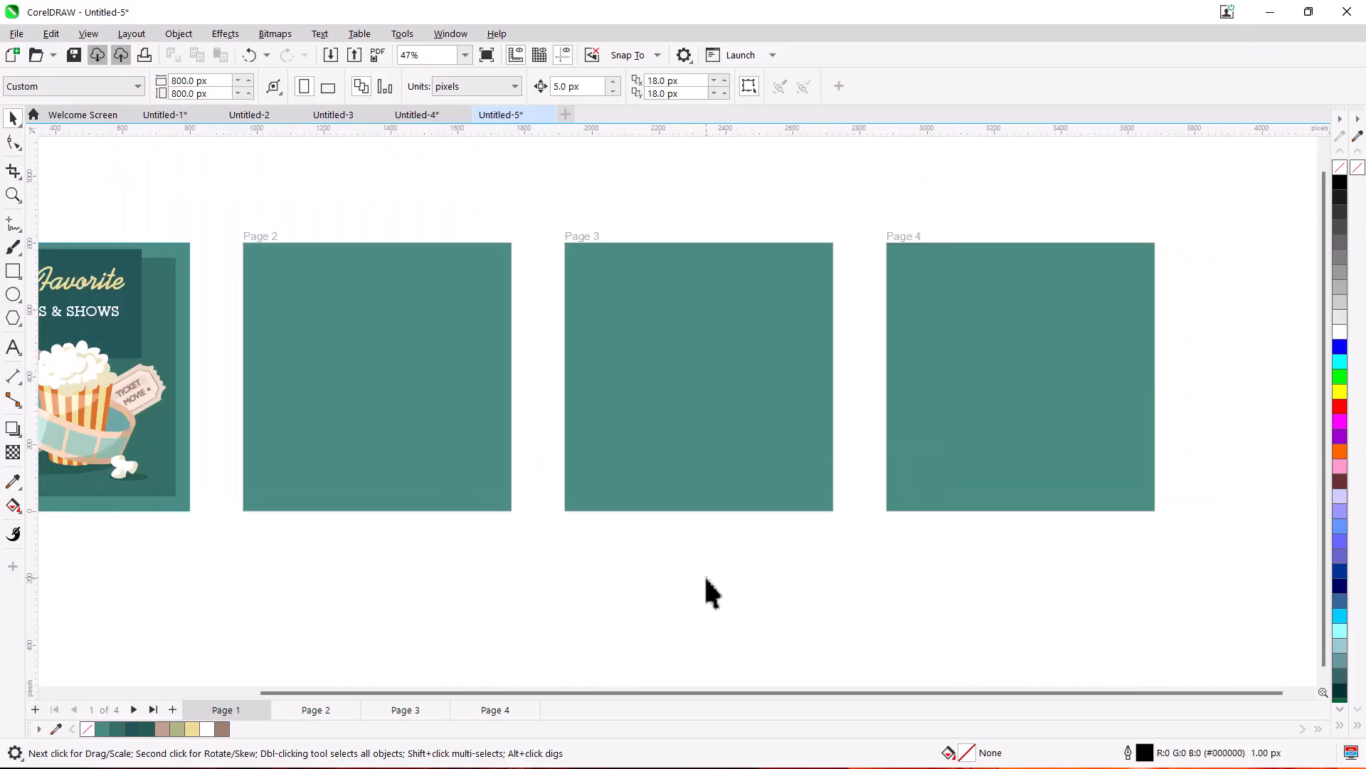
scroll(703, 574, "down", 1)
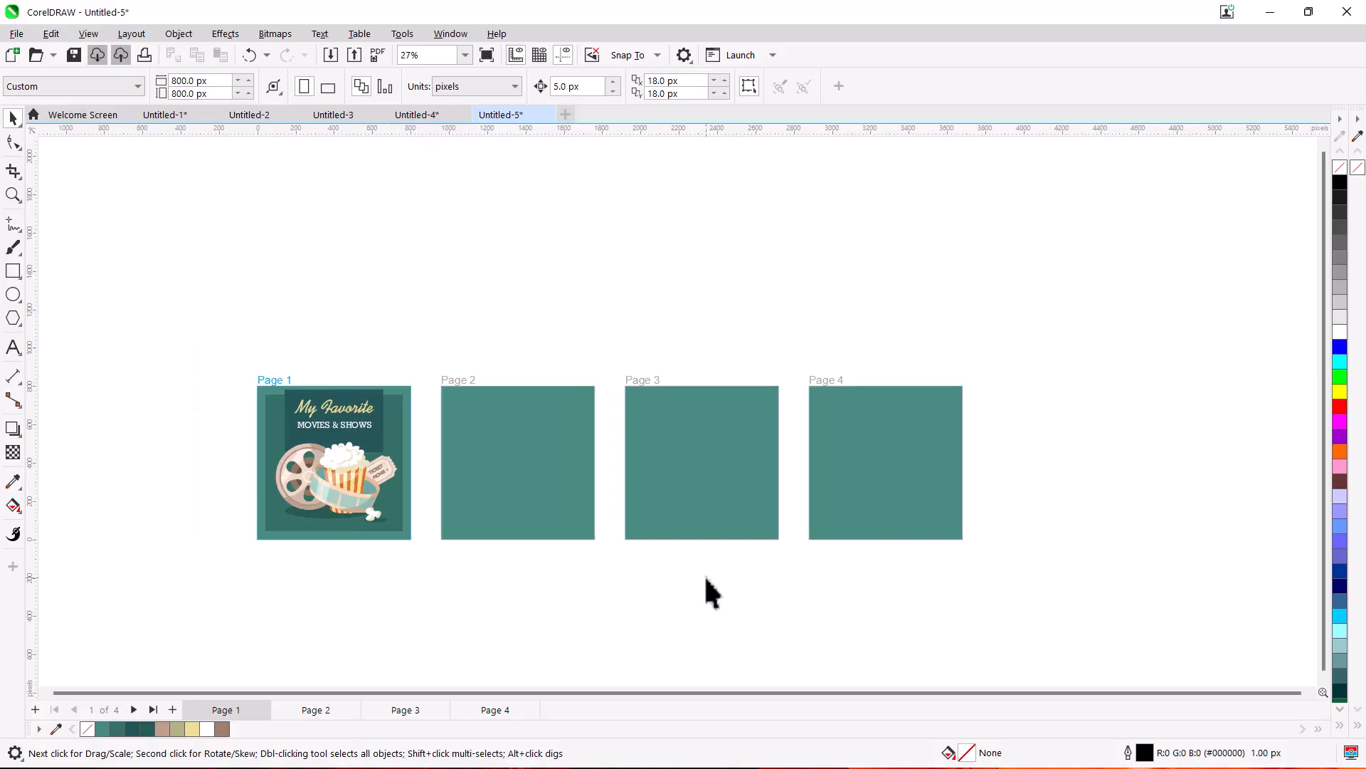
scroll(703, 574, "up", 3)
scroll(703, 575, "down", 1)
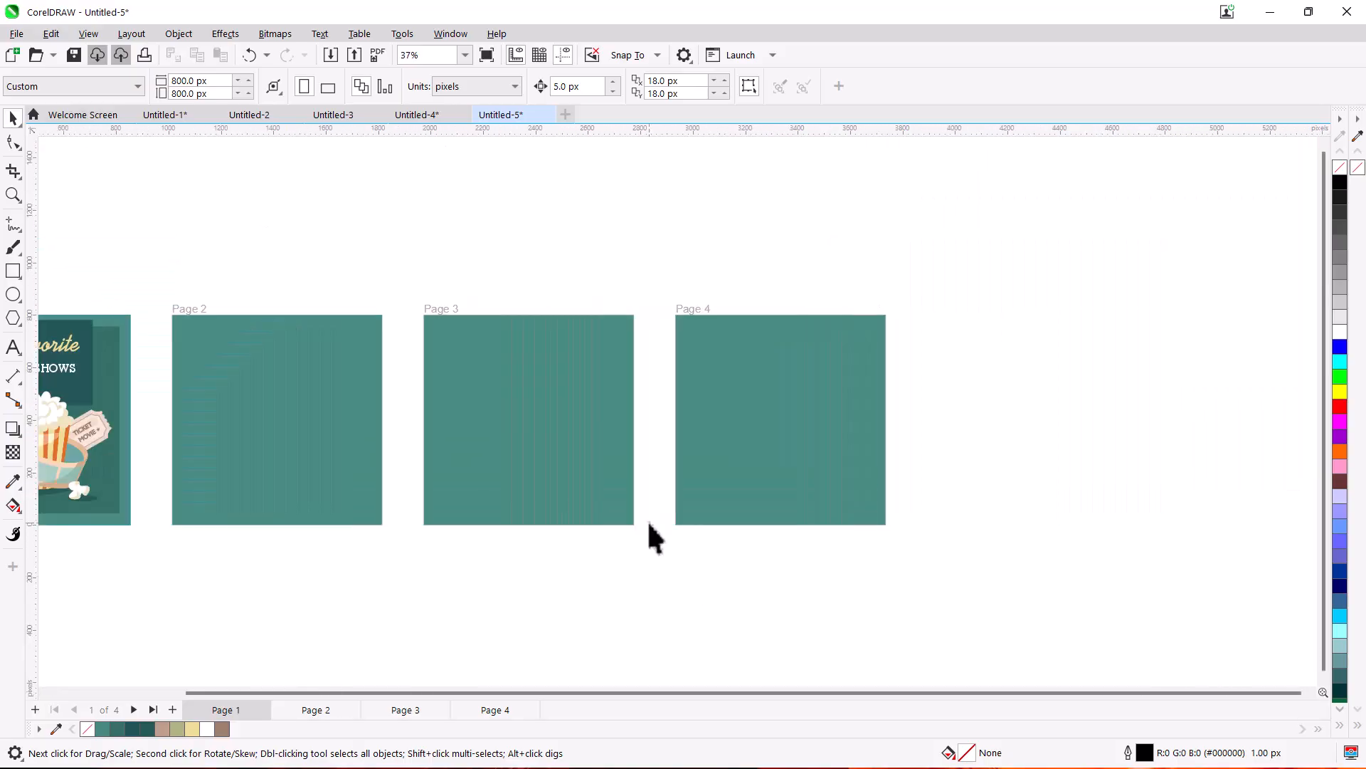
scroll(647, 519, "left", 3)
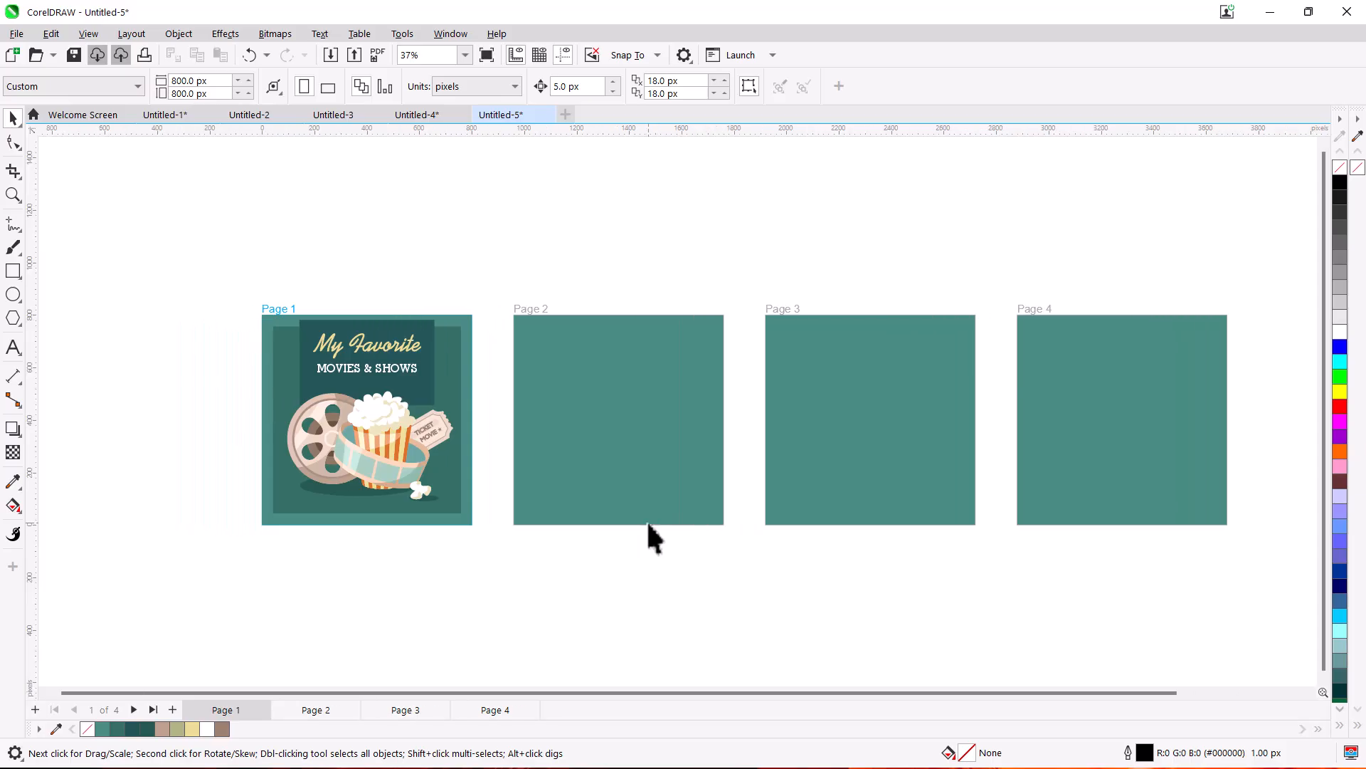
scroll(646, 519, "right", 1)
scroll(645, 520, "right", 1)
scroll(646, 516, "left", 2)
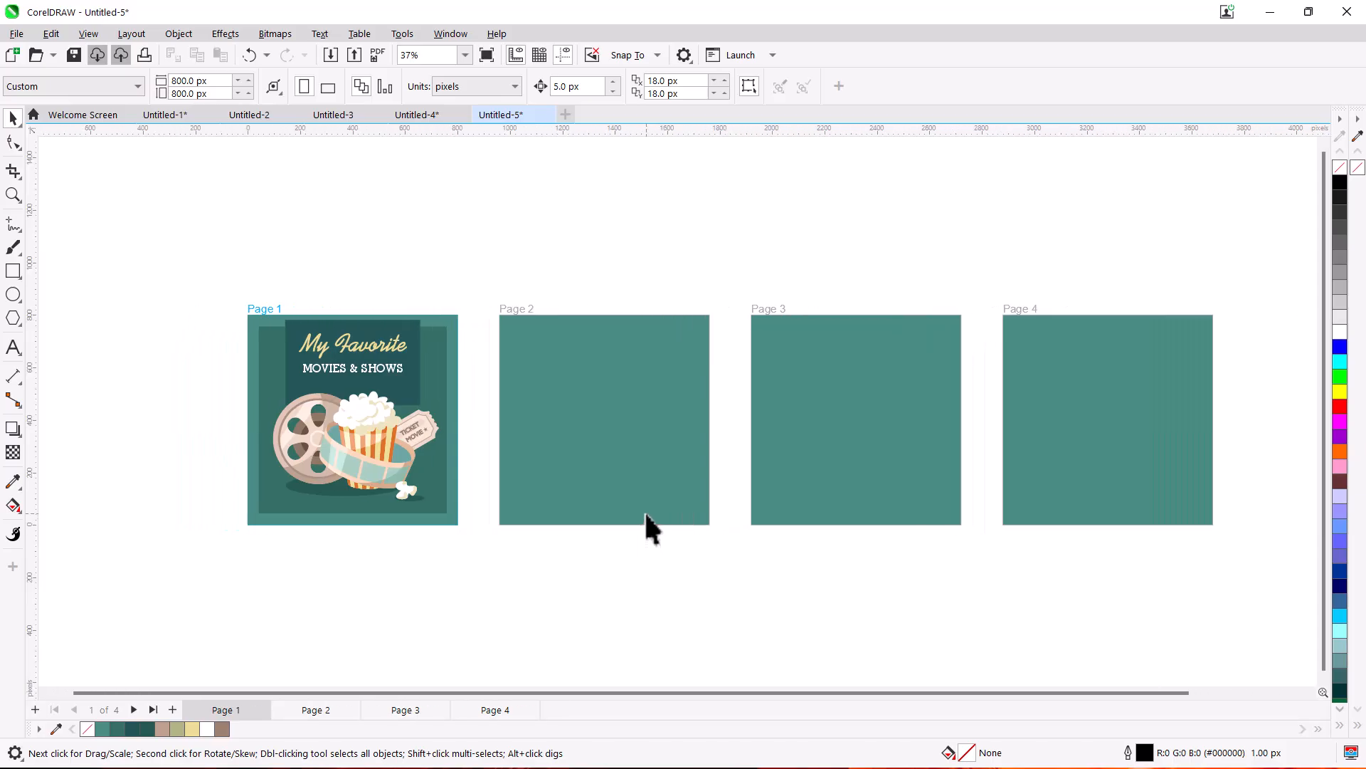
scroll(644, 510, "up", 2)
scroll(644, 510, "down", 2)
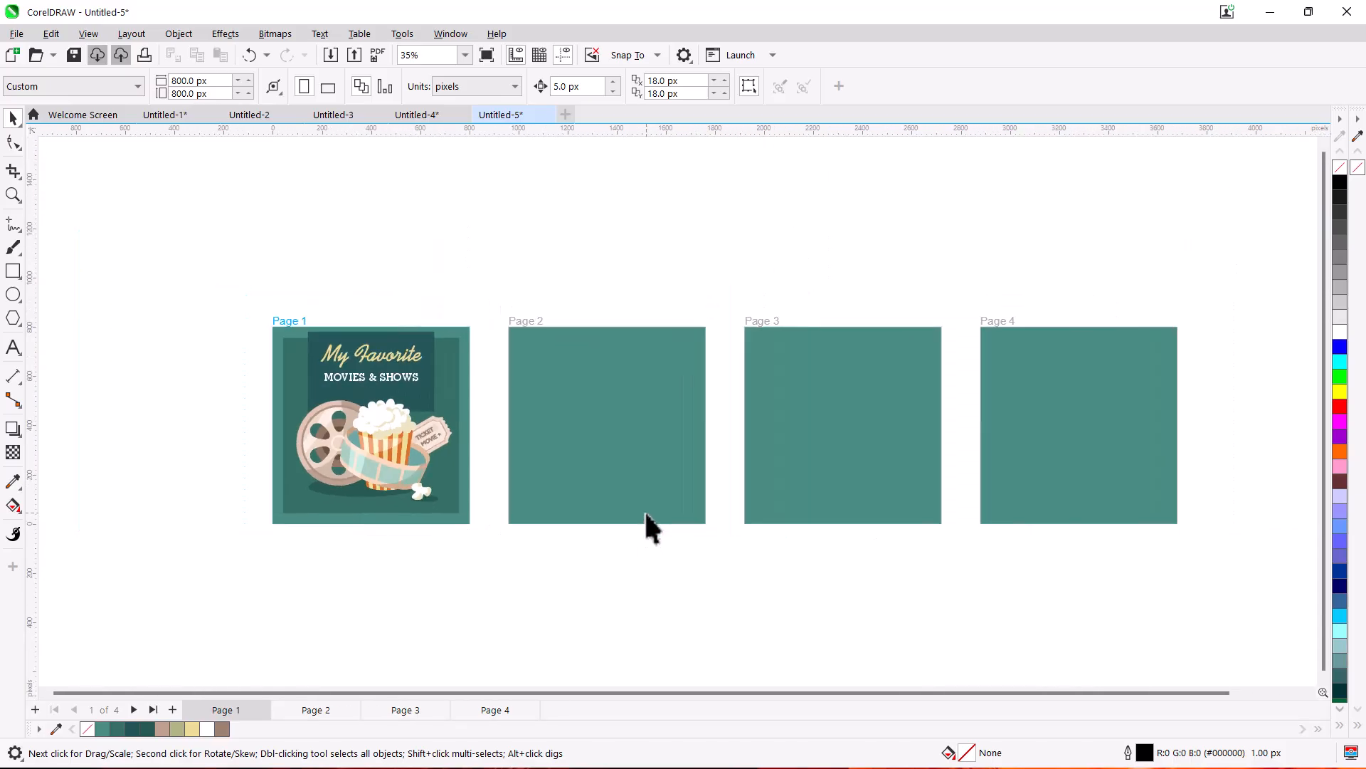
scroll(644, 511, "up", 2)
scroll(646, 513, "down", 2)
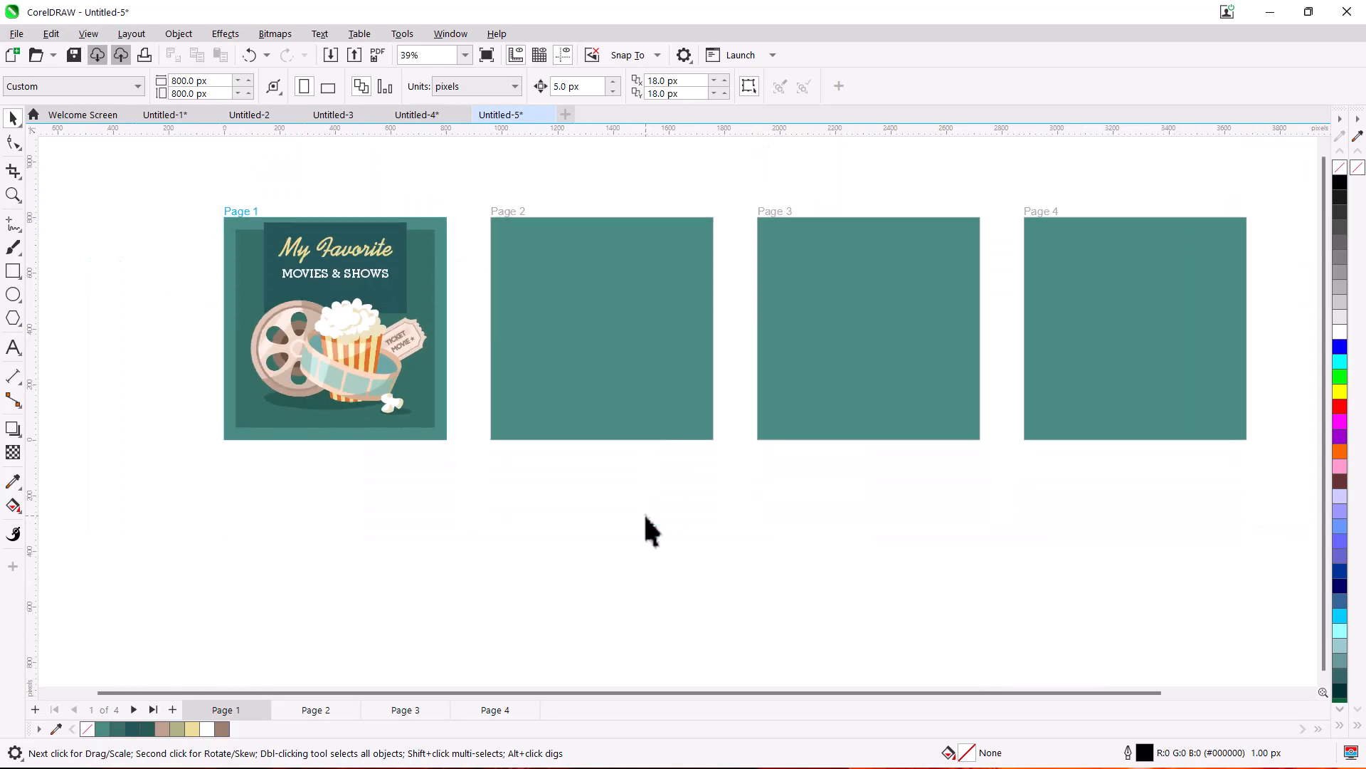
scroll(645, 516, "down", 1)
scroll(645, 515, "up", 3)
scroll(651, 507, "down", 1)
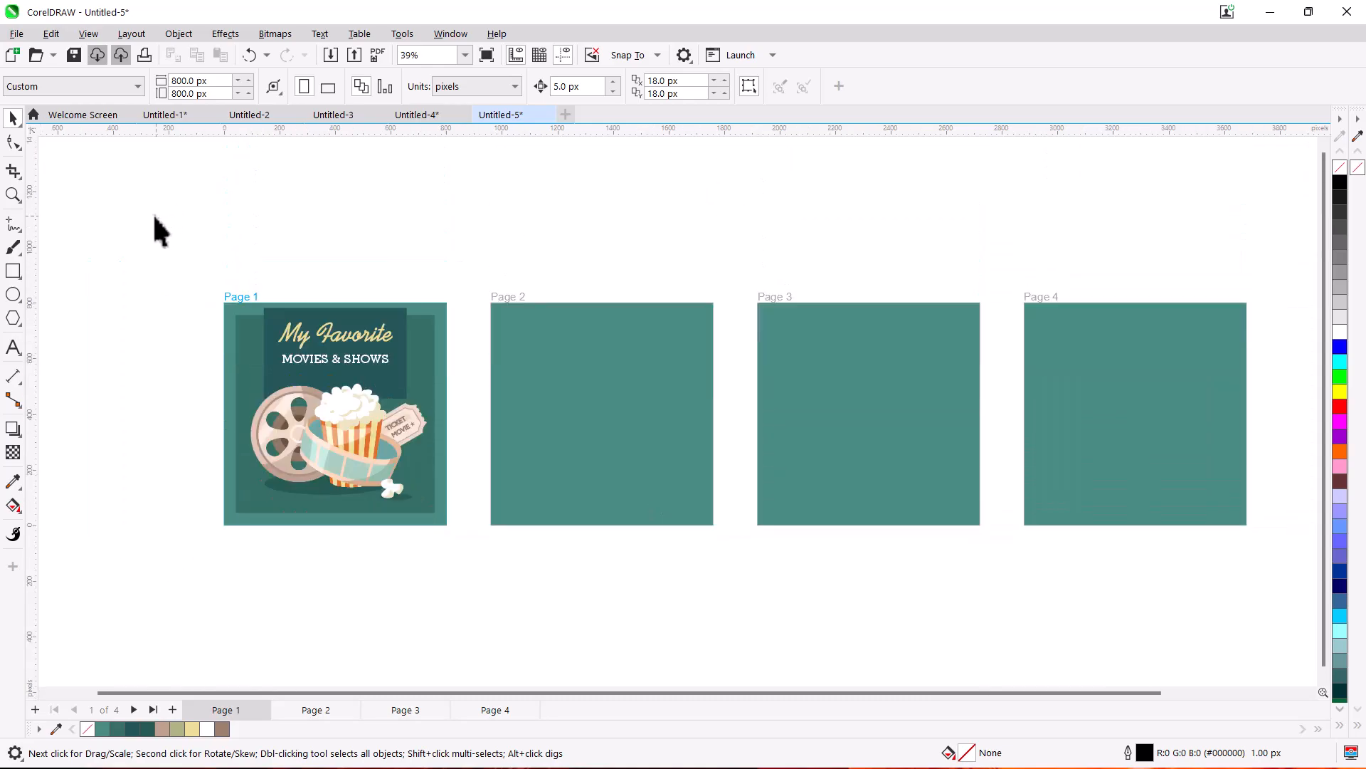
- Turn off Multipage View to display only Page 1
left_click(85, 36)
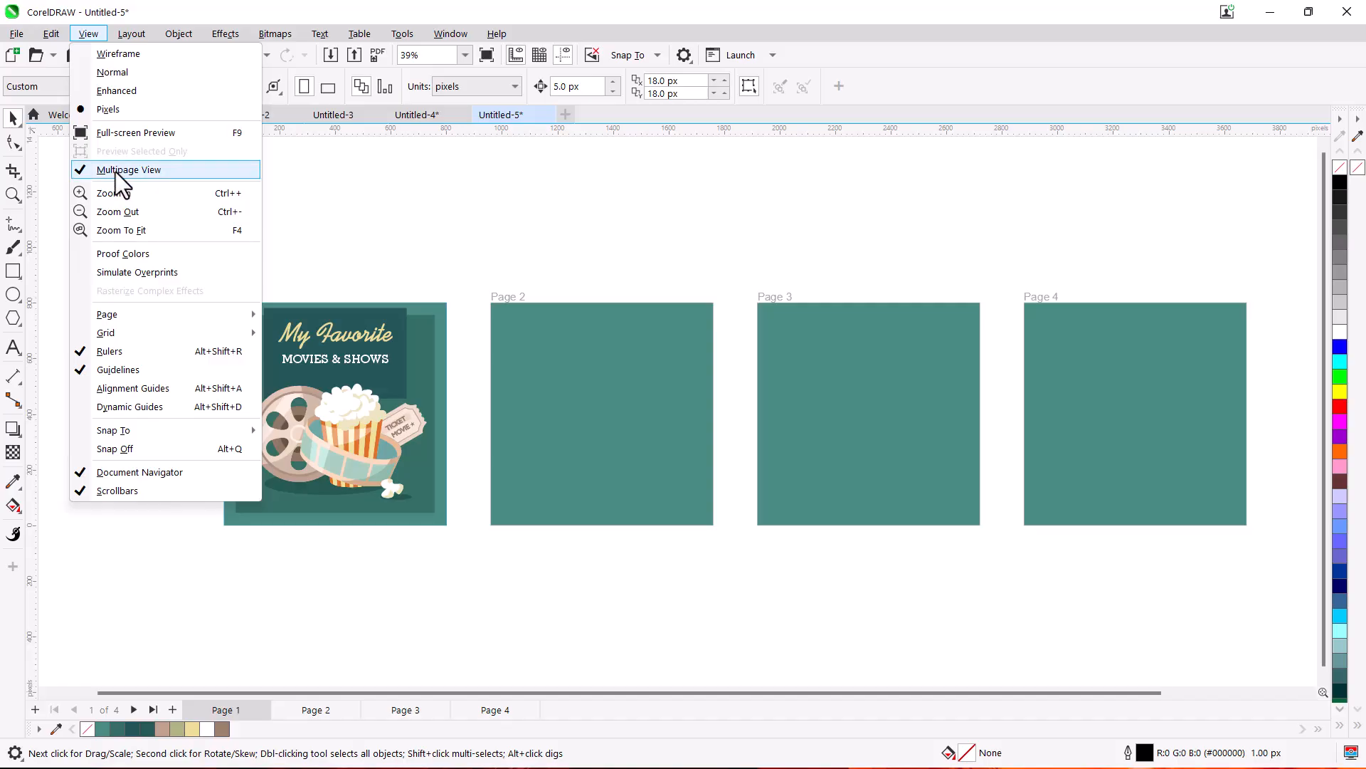
left_click(115, 172)
- Activate the Zoom tool for inspecting the movie artwork on Page 1
left_click(88, 33)
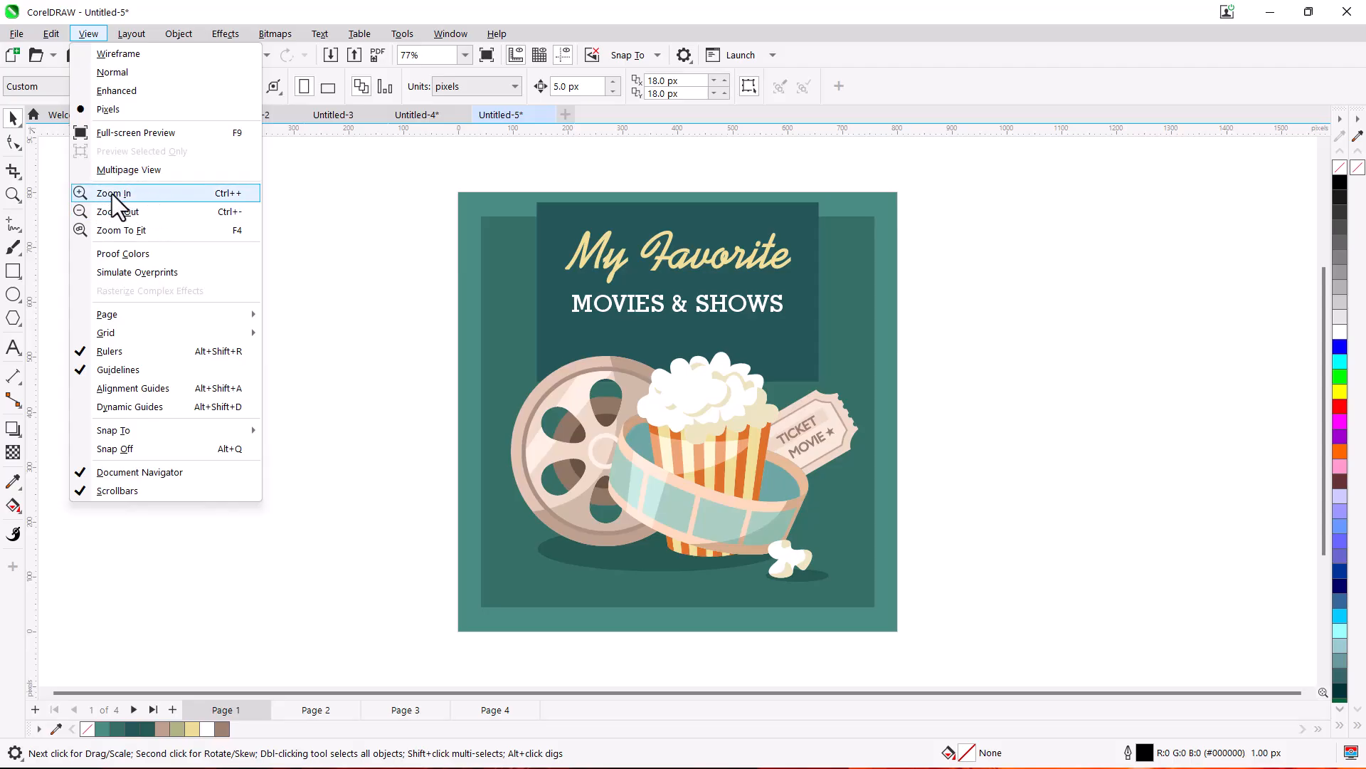
right_click(13, 200)
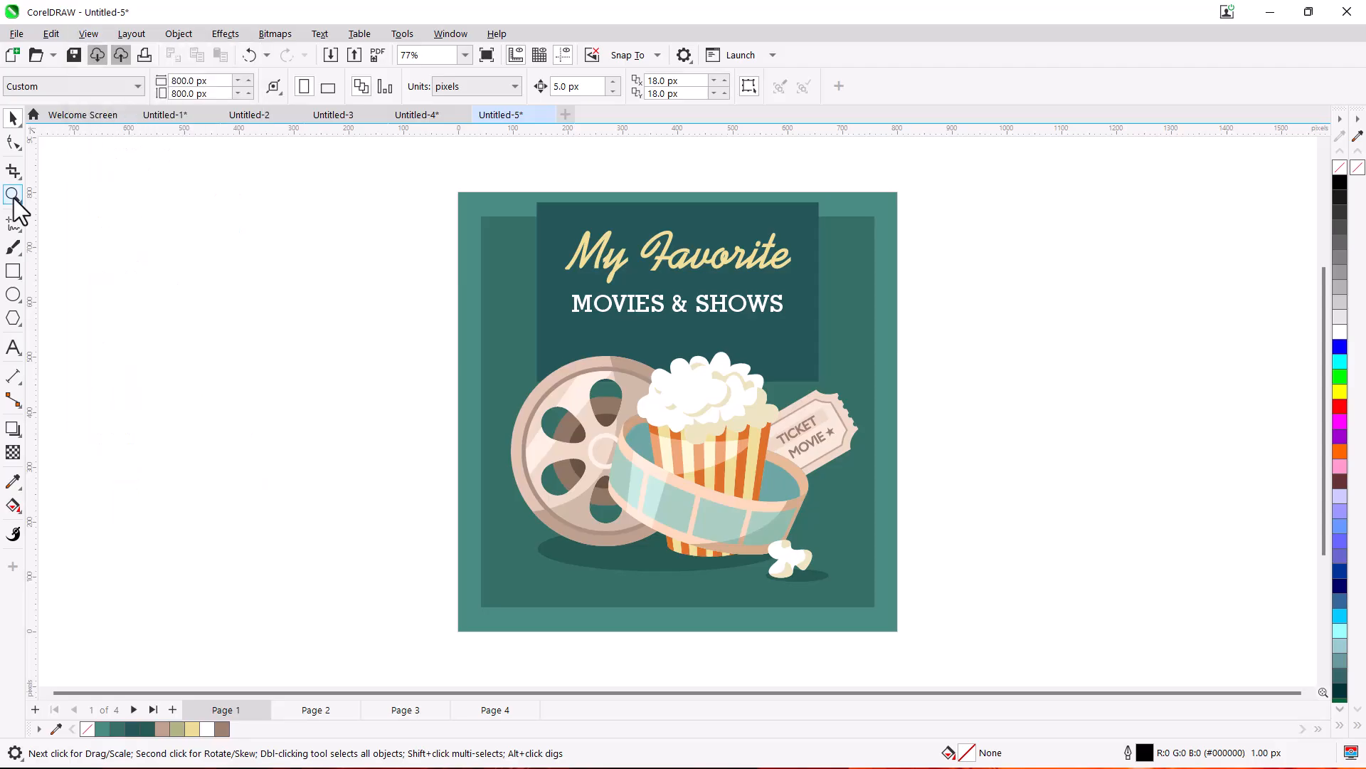
right_click(13, 200)
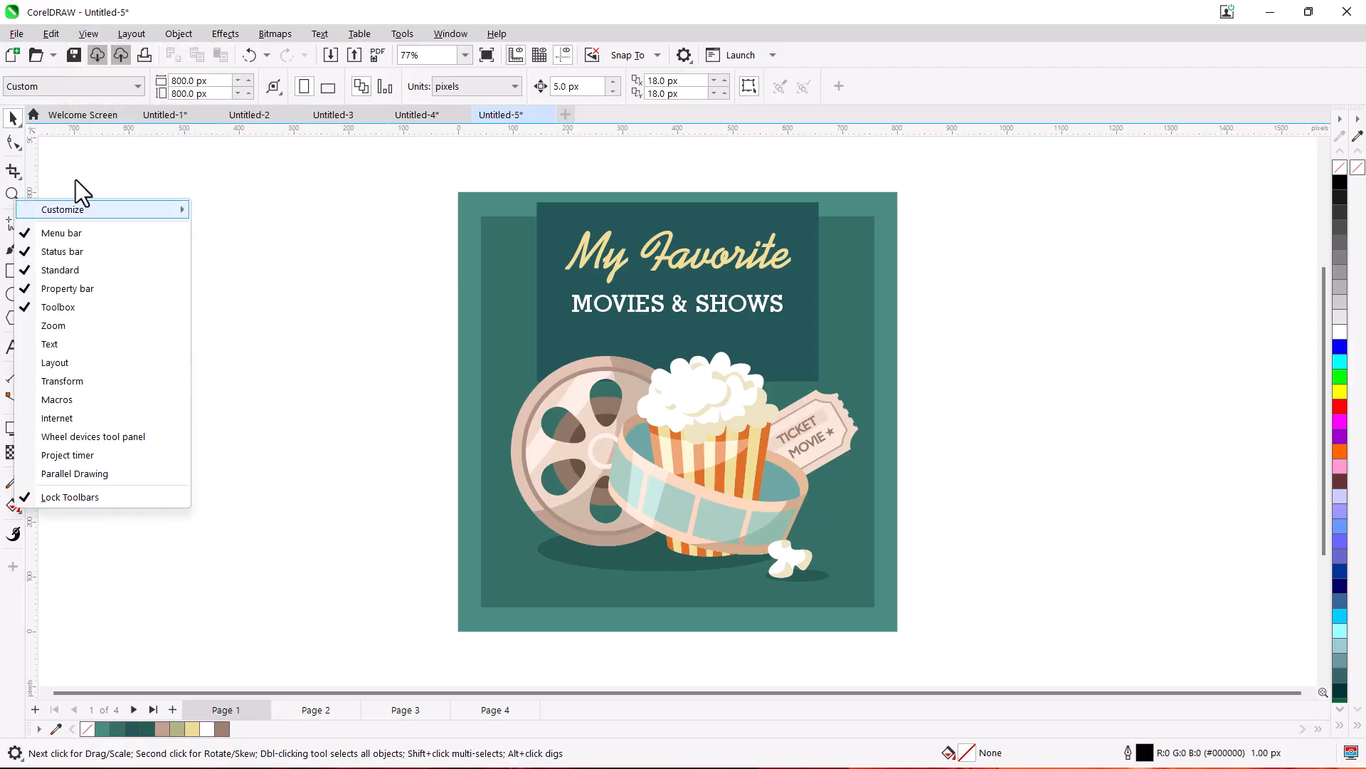
left_click(75, 179)
left_click(17, 203)
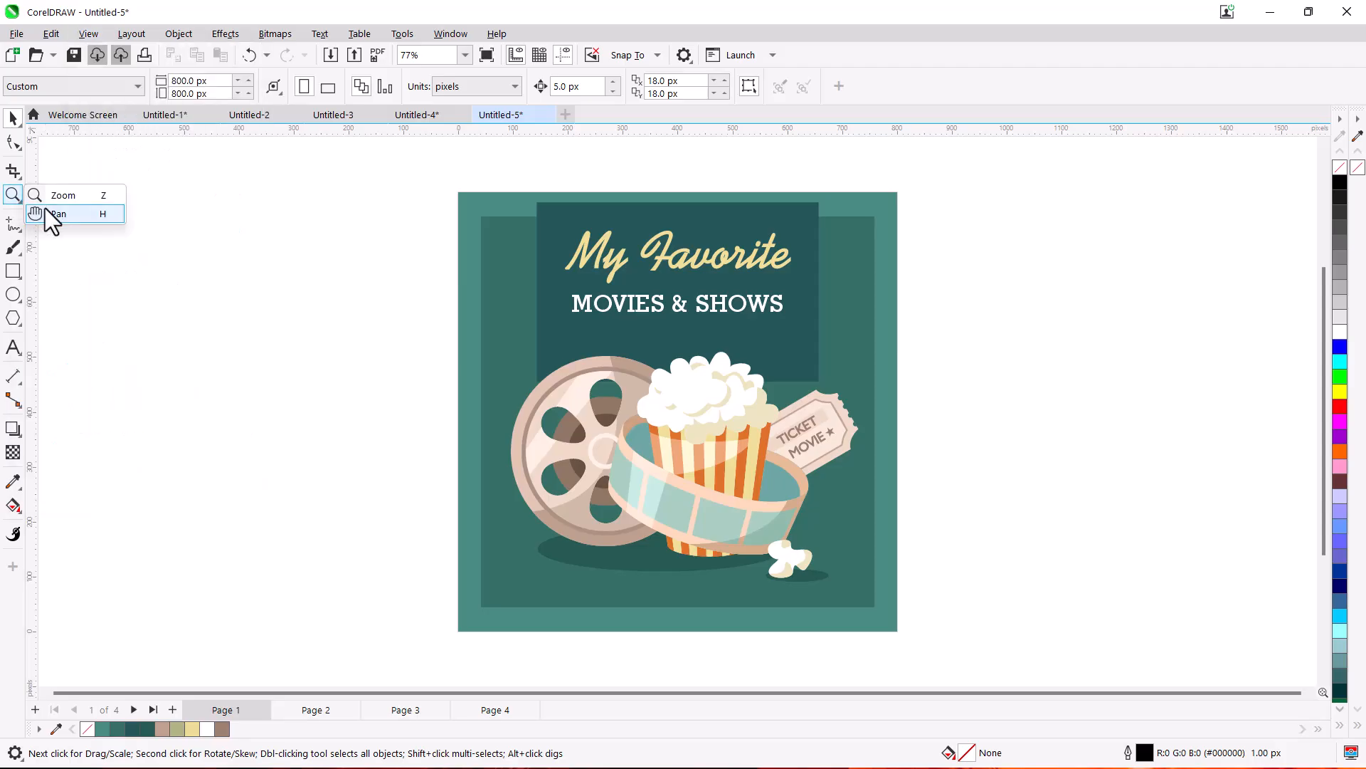
left_click(62, 197)
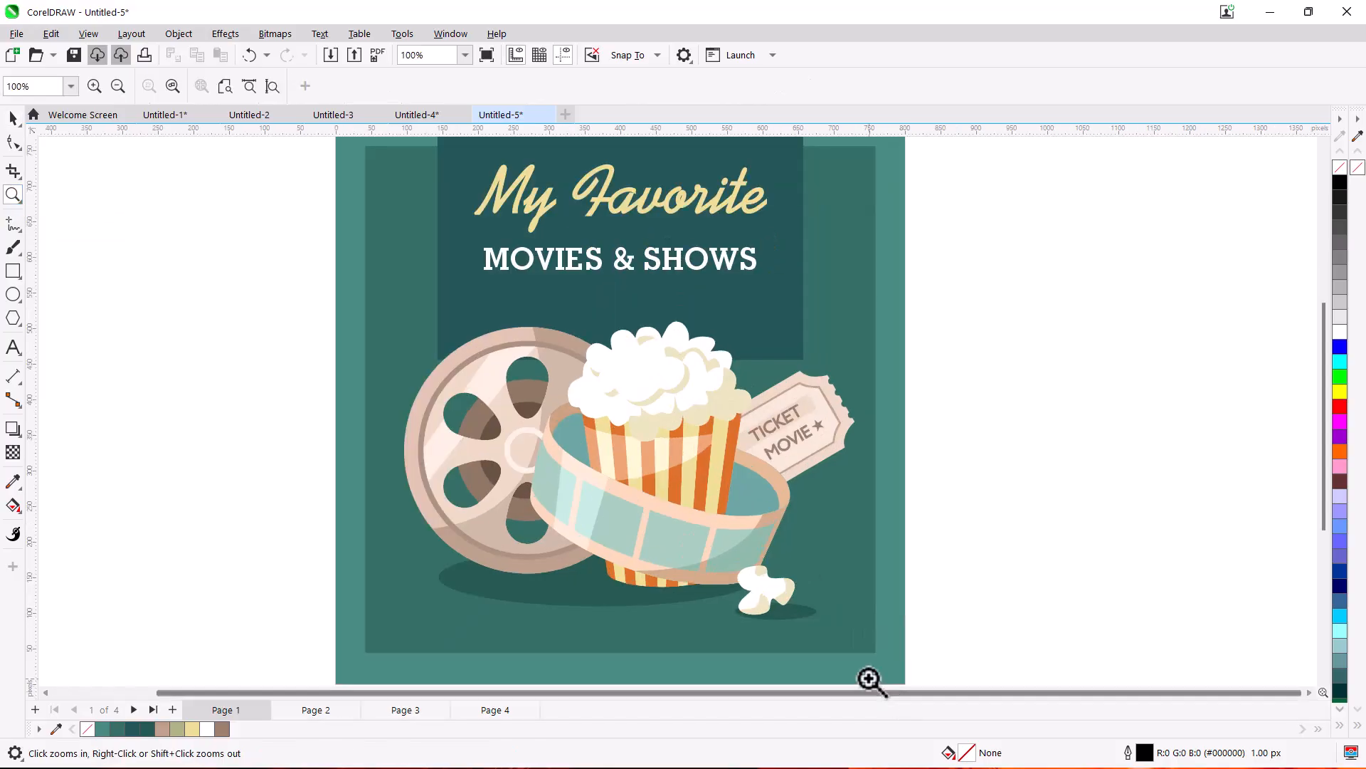
- Examine the movie artwork on Page 1 from its title to its lower edge at different magnifications
scroll(837, 659, "up", 2)
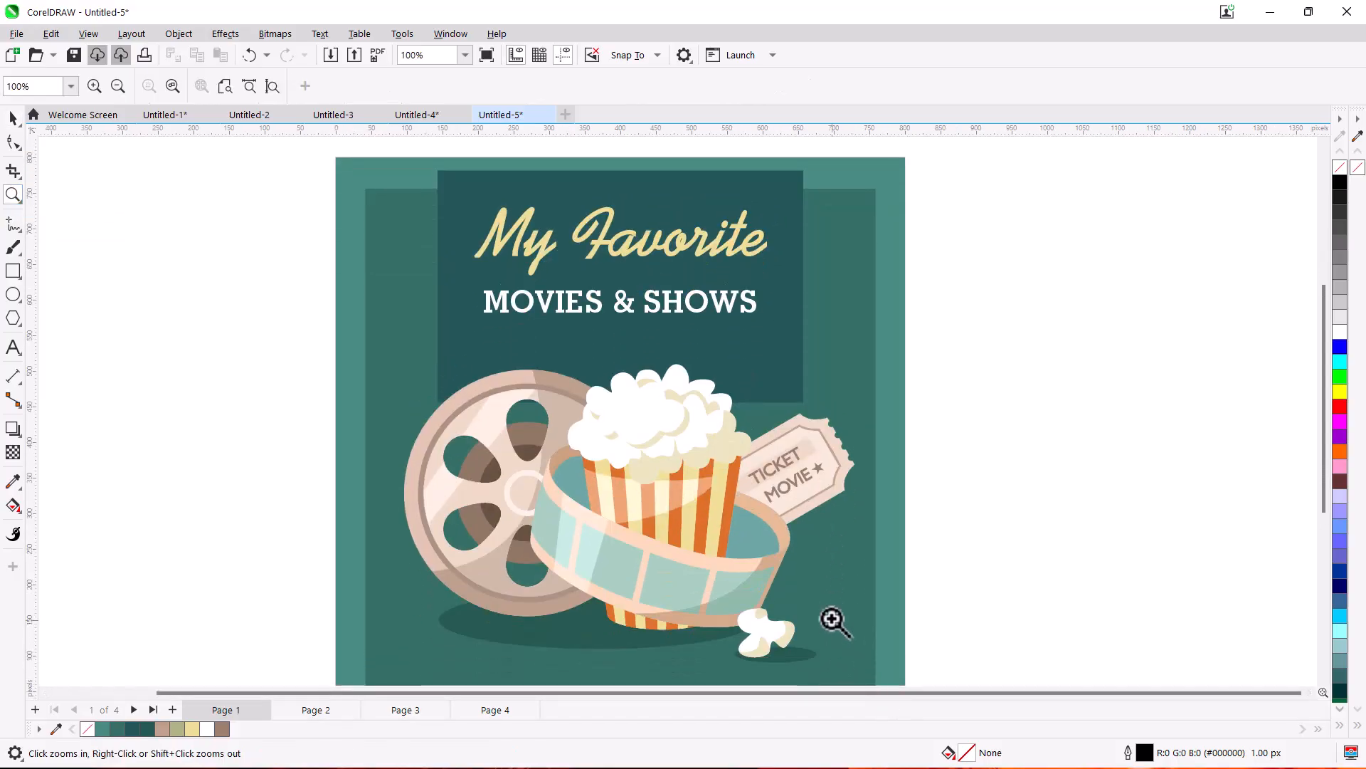
scroll(837, 617, "down", 2)
scroll(832, 614, "down", 2)
scroll(832, 613, "up", 2)
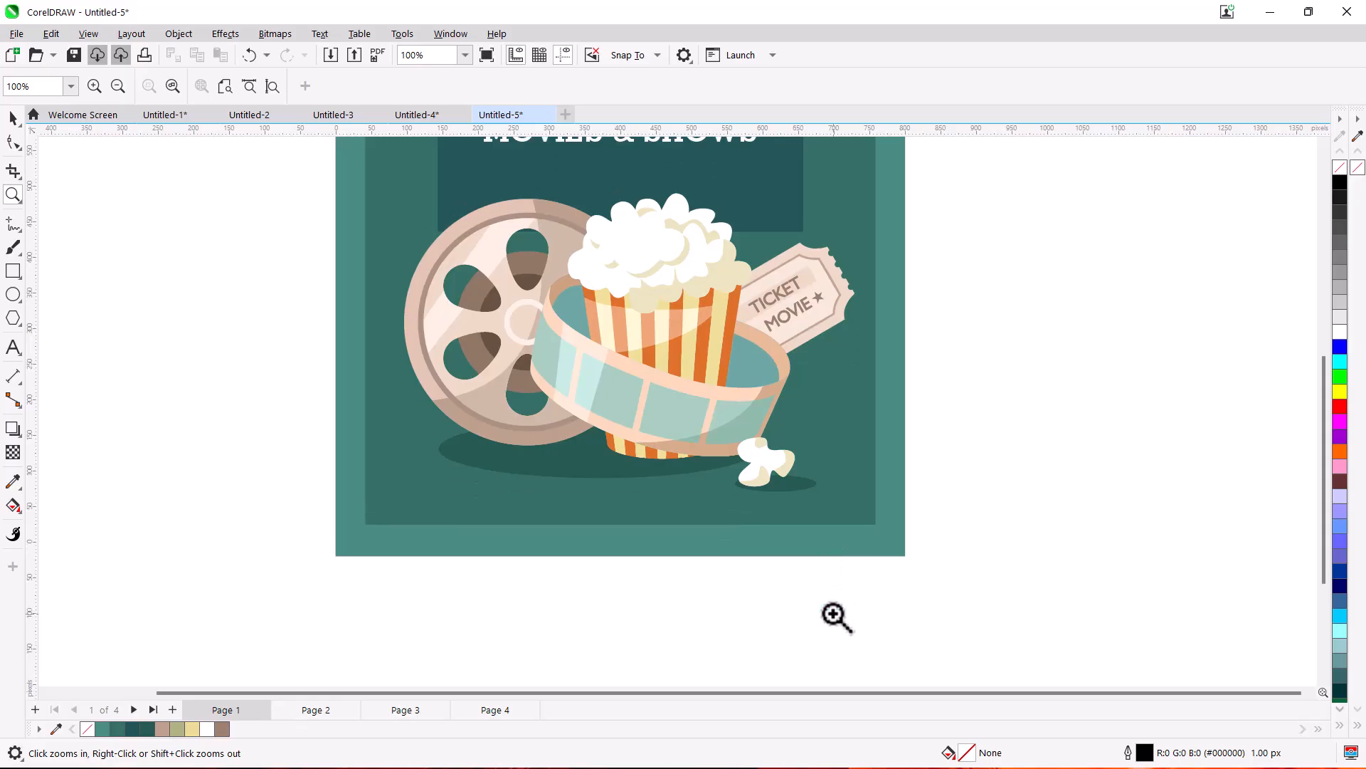
scroll(839, 605, "down", 2)
scroll(851, 598, "up", 3)
scroll(857, 594, "down", 2)
scroll(863, 592, "up", 1)
scroll(868, 597, "down", 1)
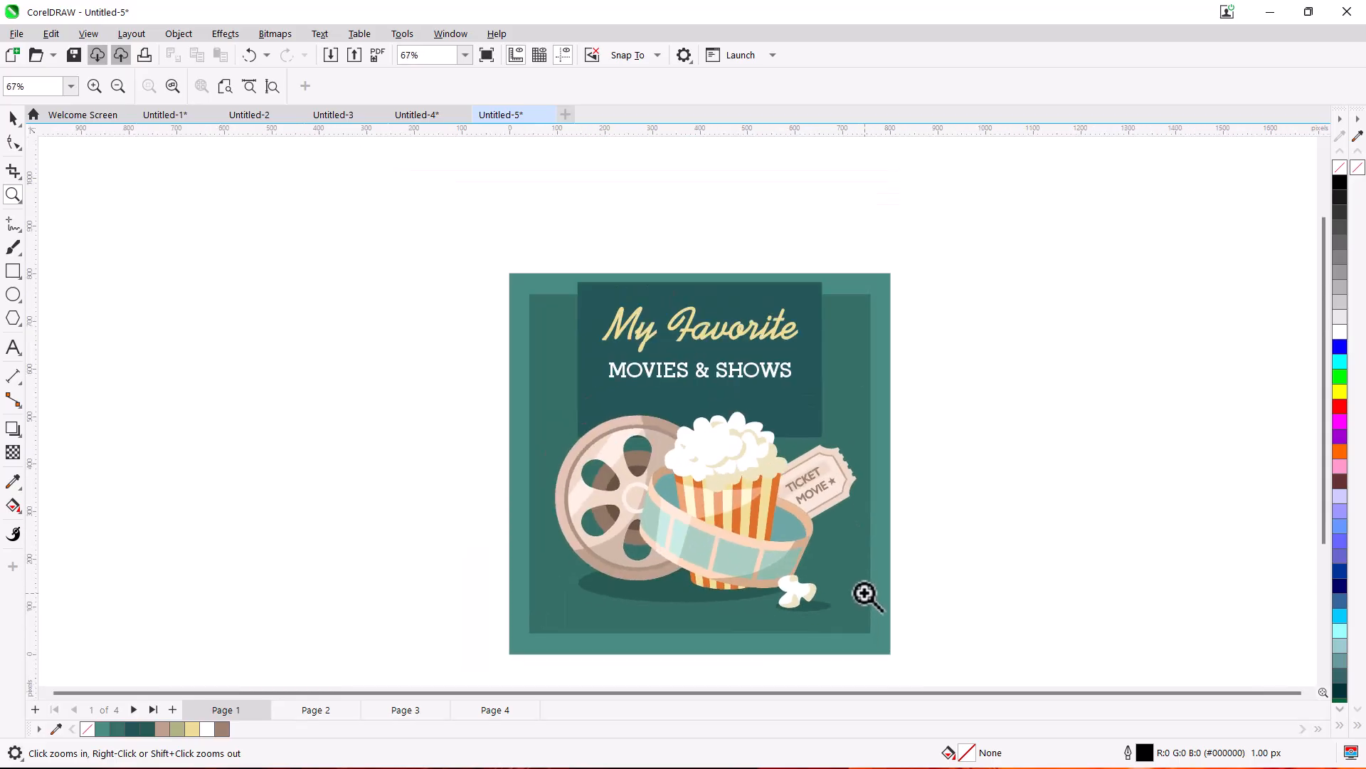
- Zoom out from the Page 1 artwork and pan the view horizontally in both directions
left_click(88, 33)
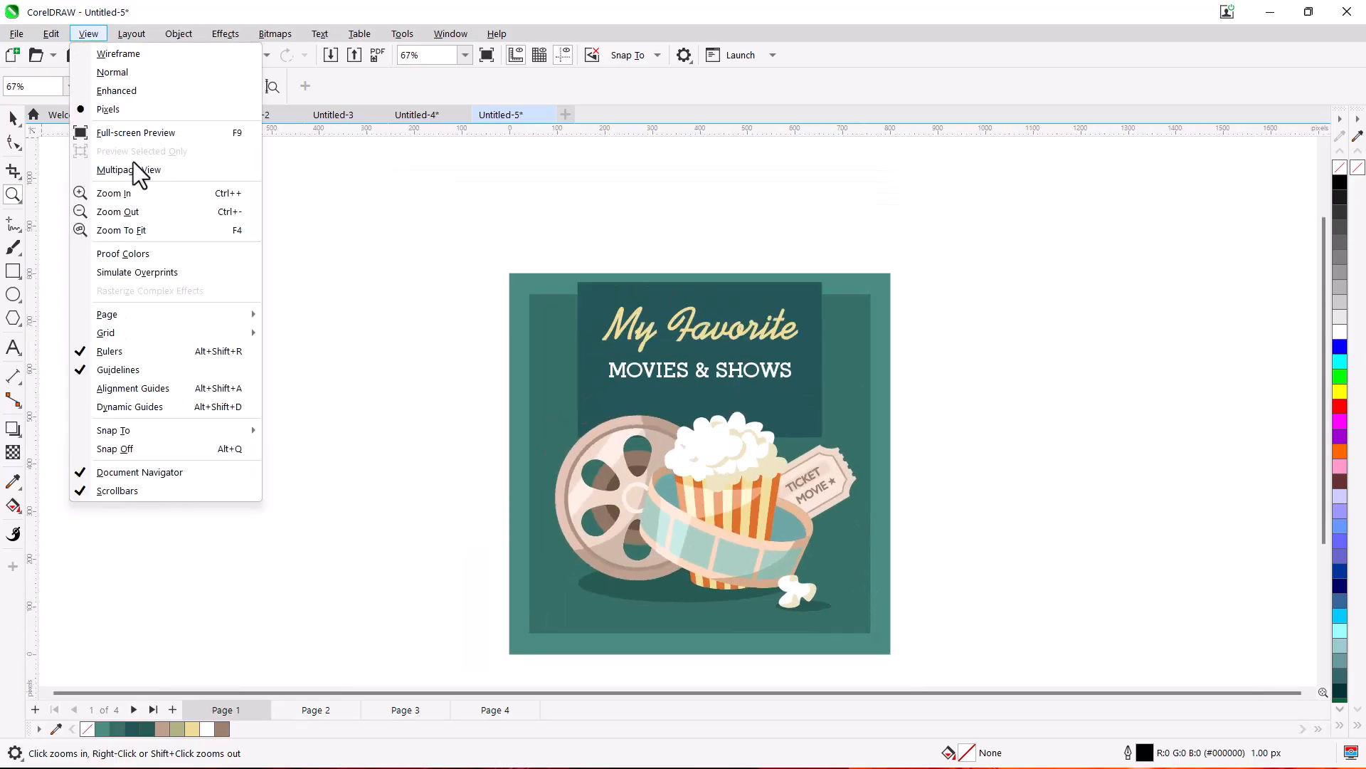
left_click(151, 212)
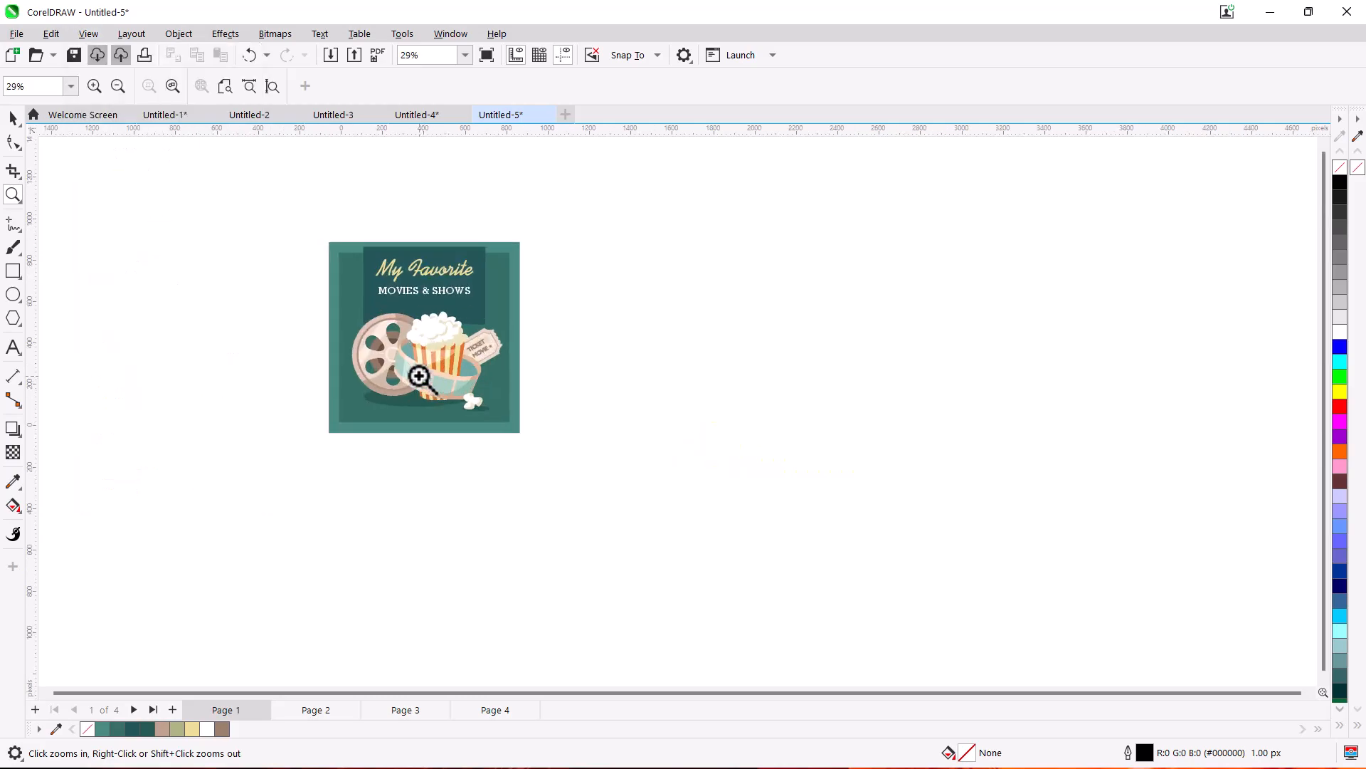
scroll(421, 382, "up", 2)
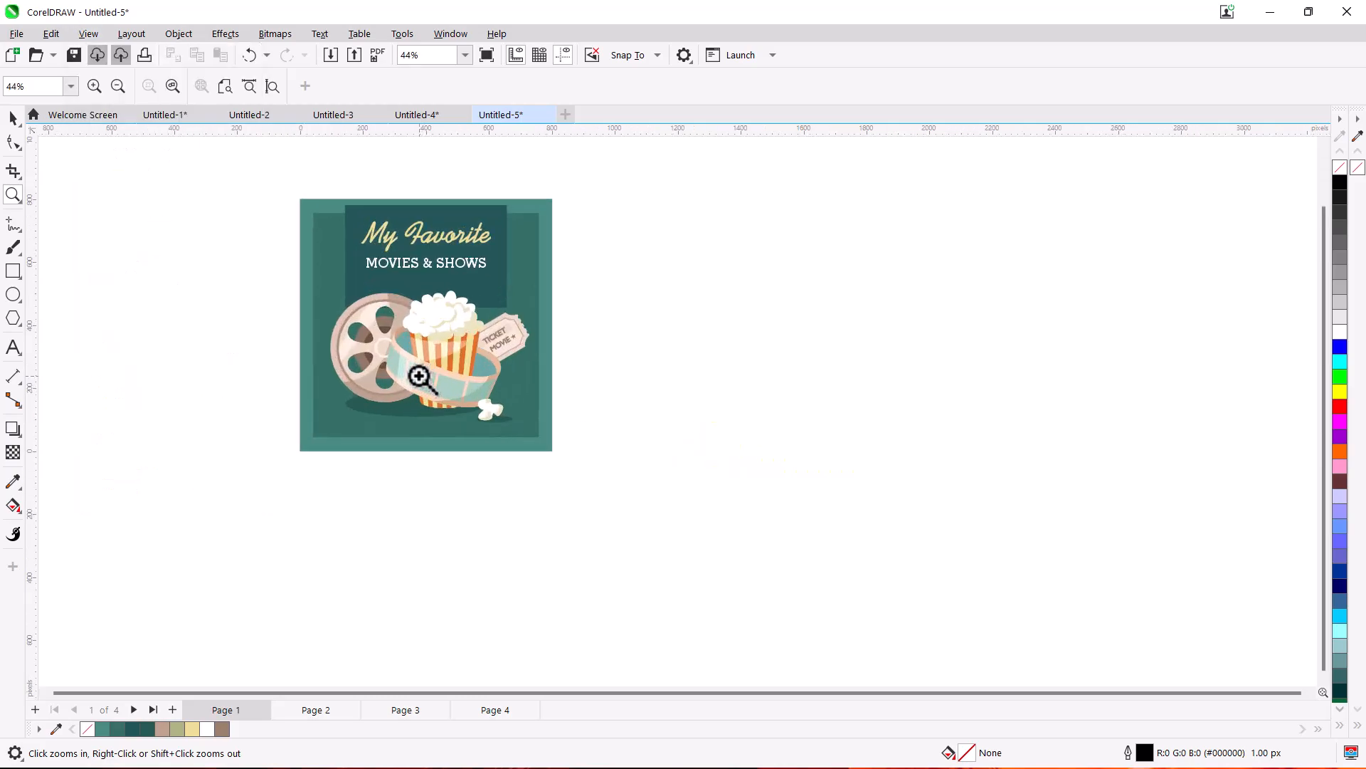
scroll(420, 378, "left", 10)
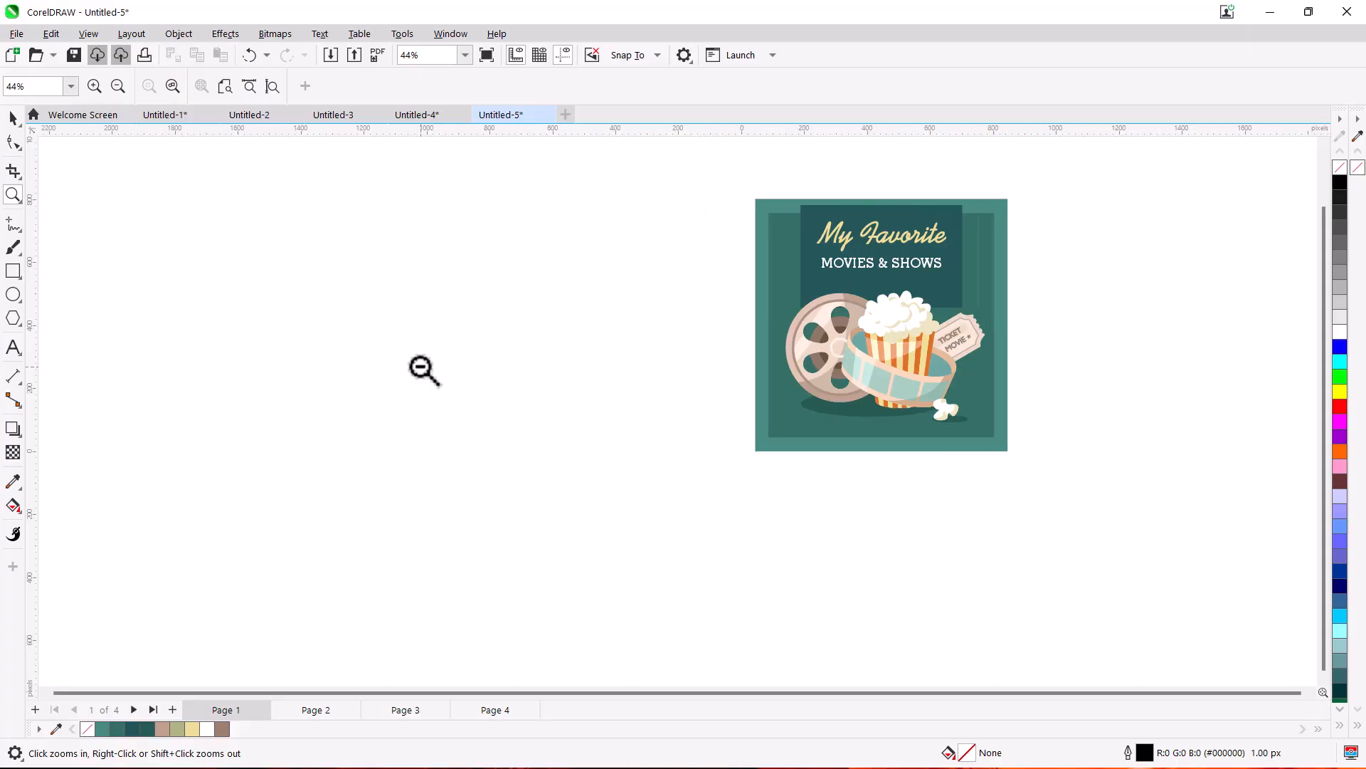
scroll(424, 370, "left", 4)
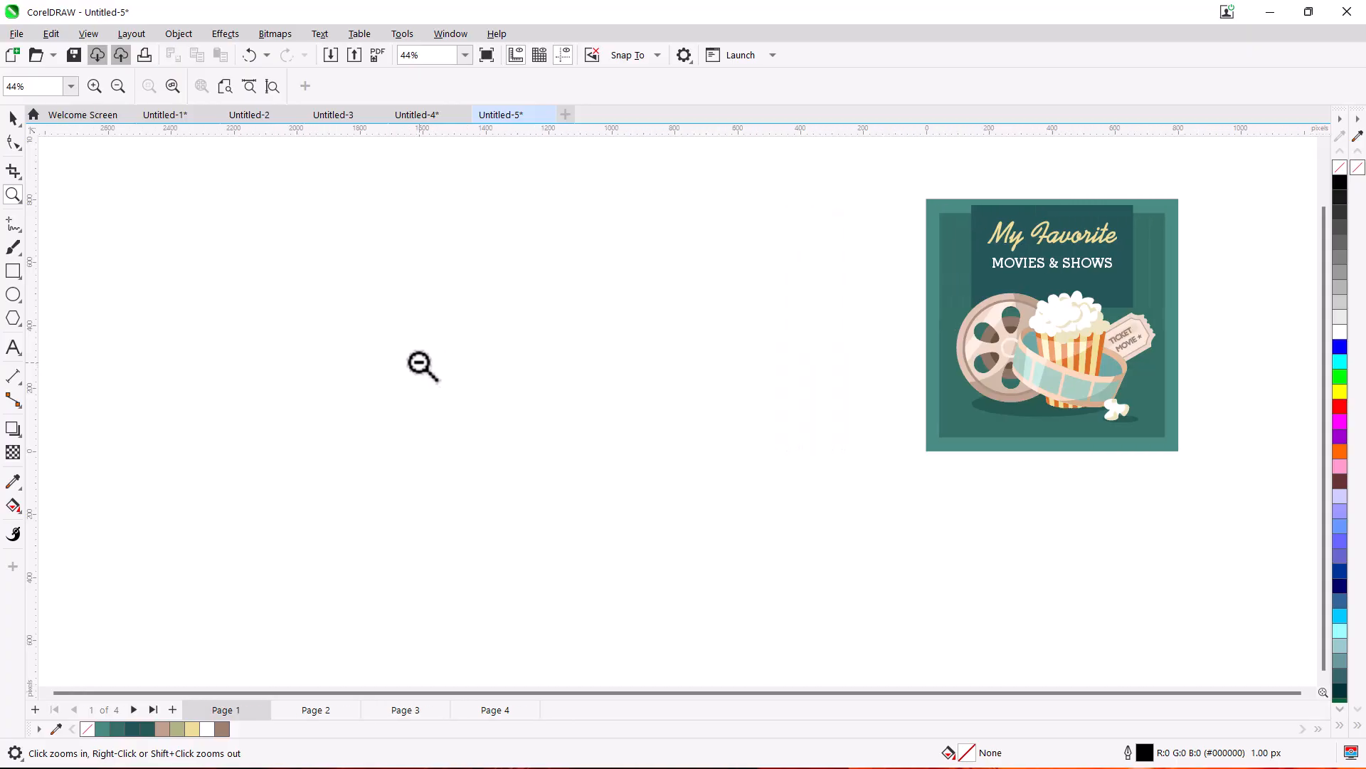
scroll(423, 367, "right", 11)
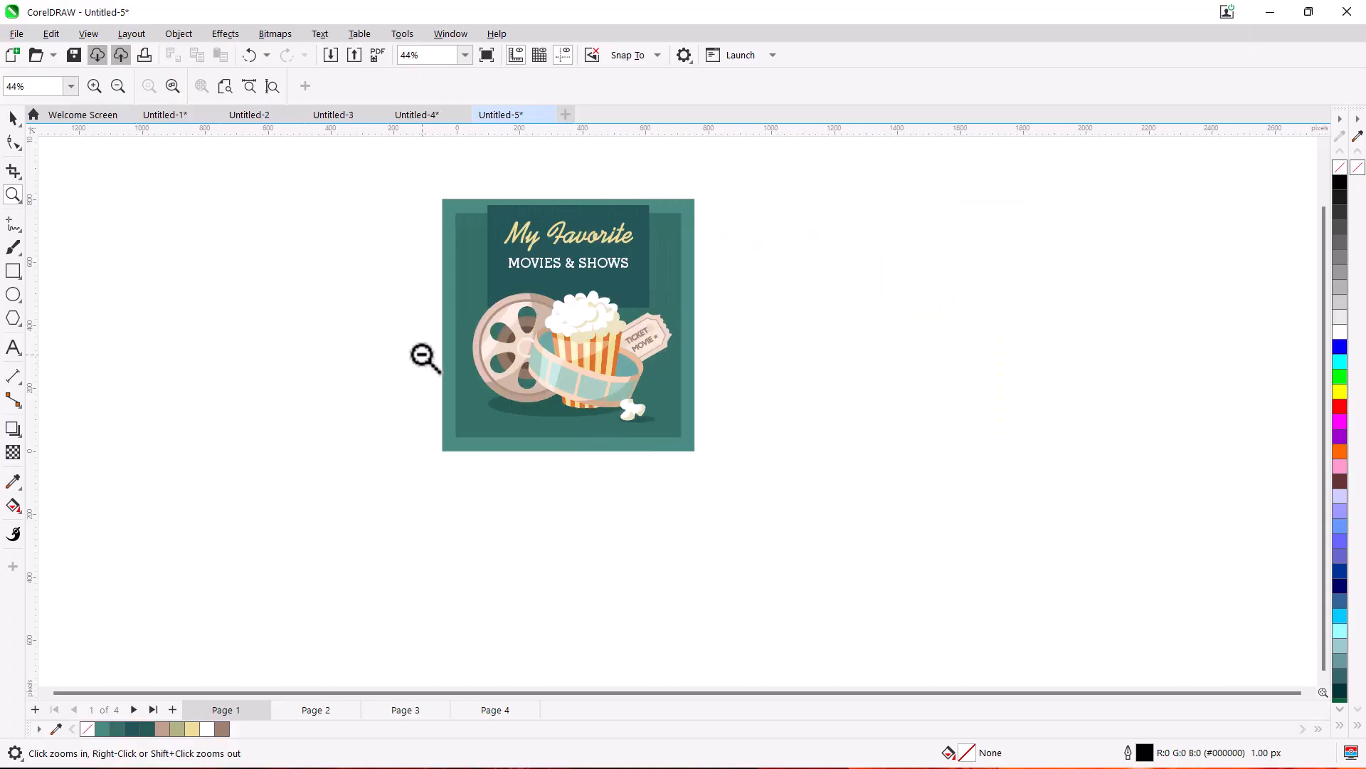
scroll(425, 358, "right", 5)
scroll(425, 357, "left", 4)
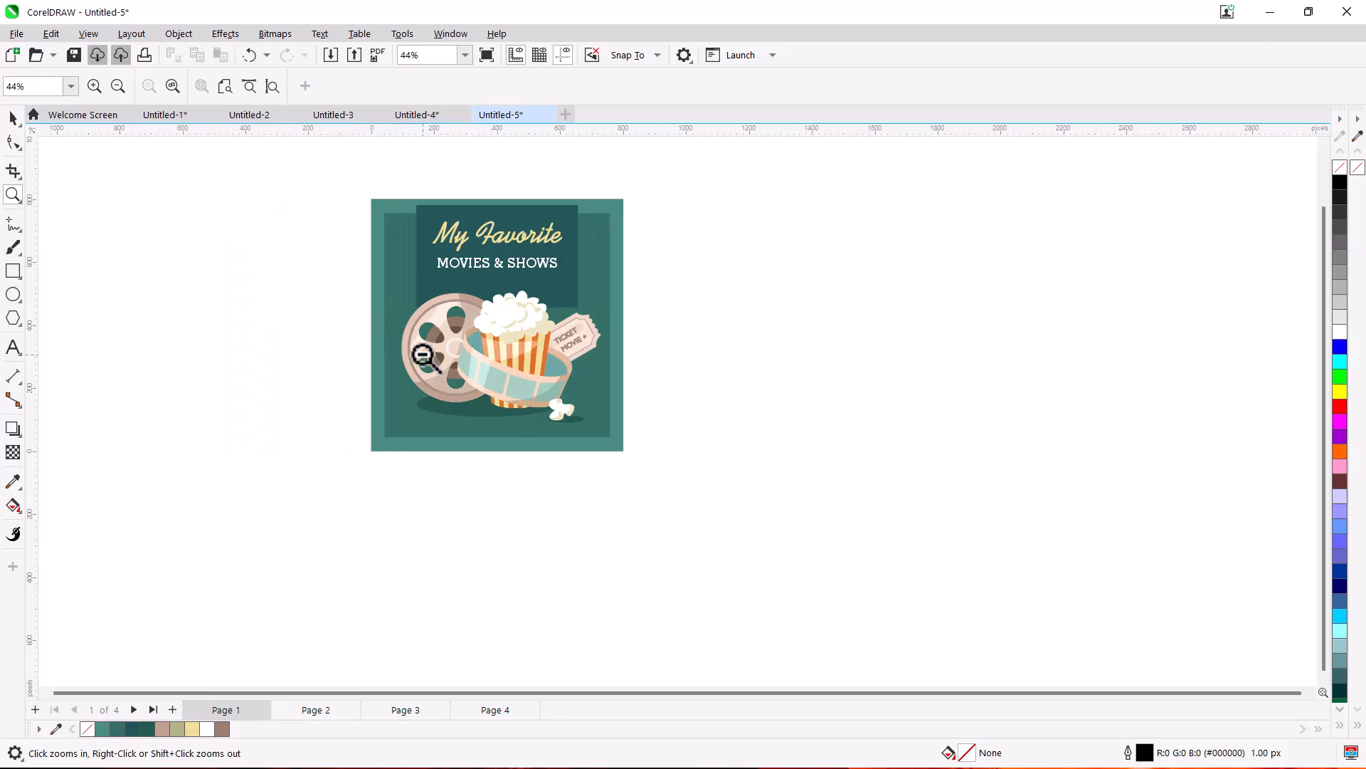
- Pan the view vertically up and down around the Page 1 artwork
scroll(425, 357, "up", 5)
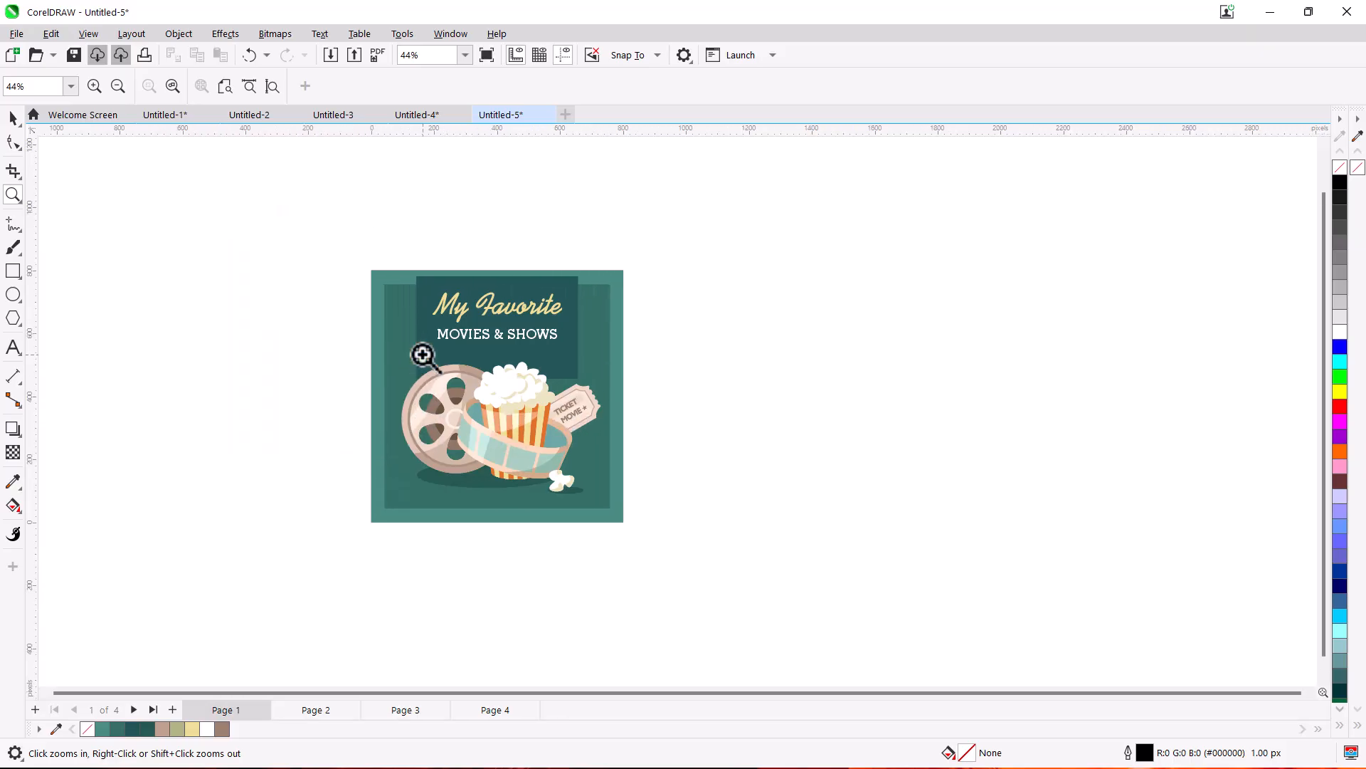
scroll(425, 357, "up", 2)
scroll(424, 357, "down", 5)
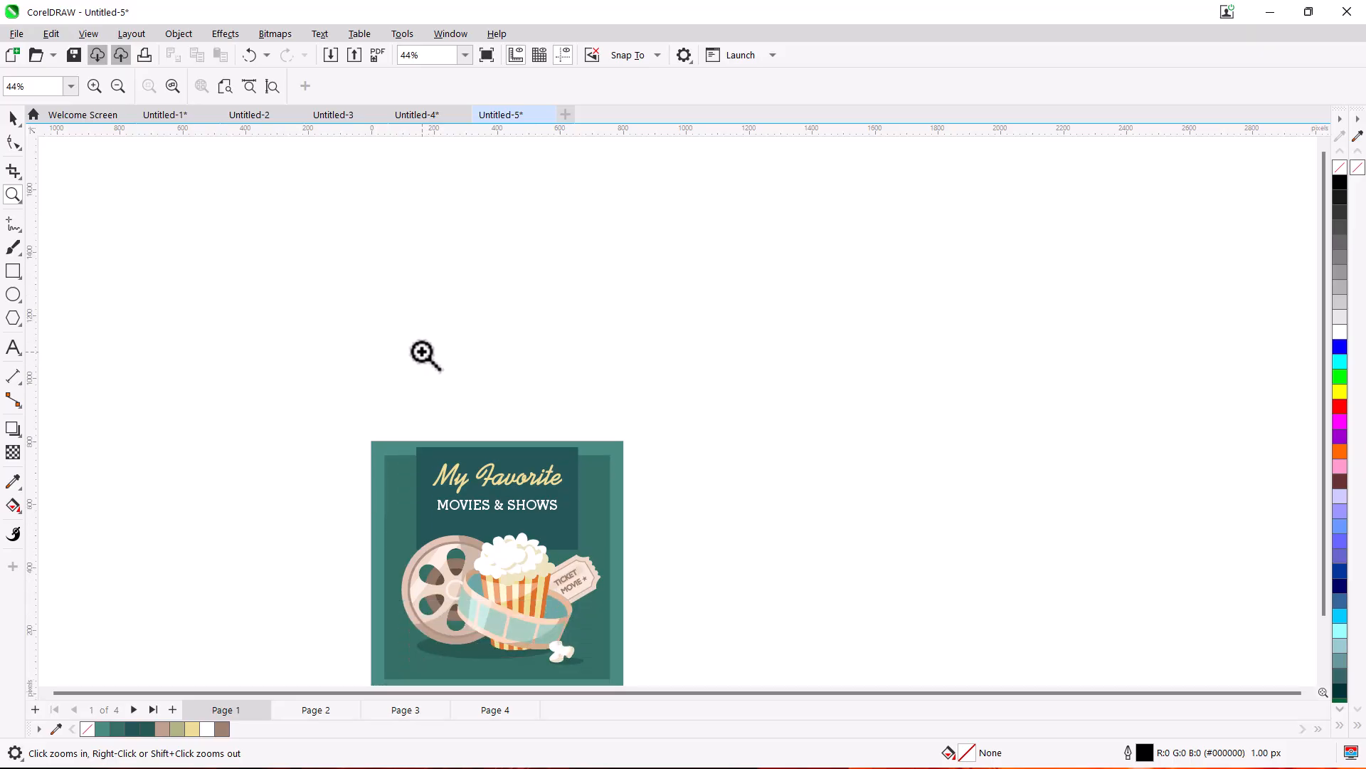
scroll(421, 349, "down", 2)
scroll(421, 349, "up", 1)
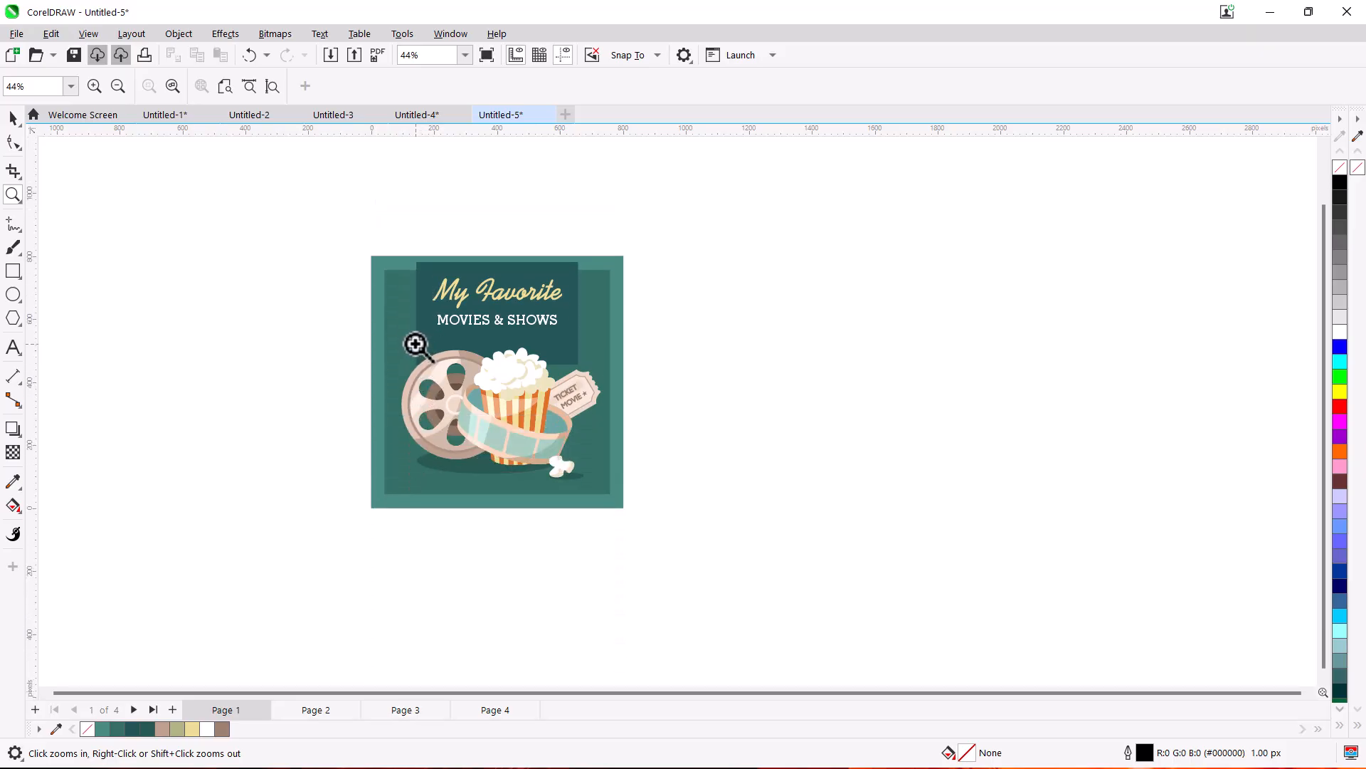
- Inspect the area above the film reel at close range and fit the artwork back in view with Zoom To Fit
scroll(420, 338, "up", 5)
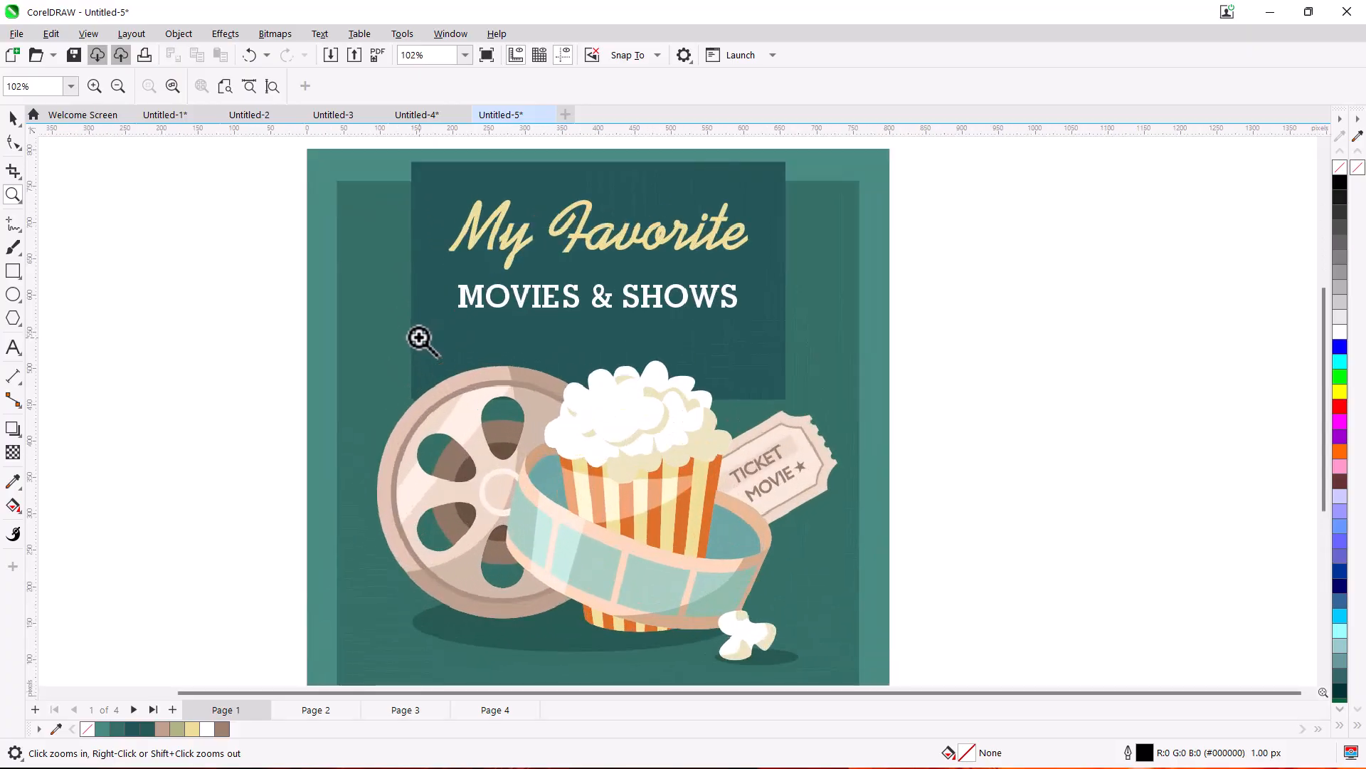
scroll(420, 338, "down", 4)
scroll(420, 338, "up", 3)
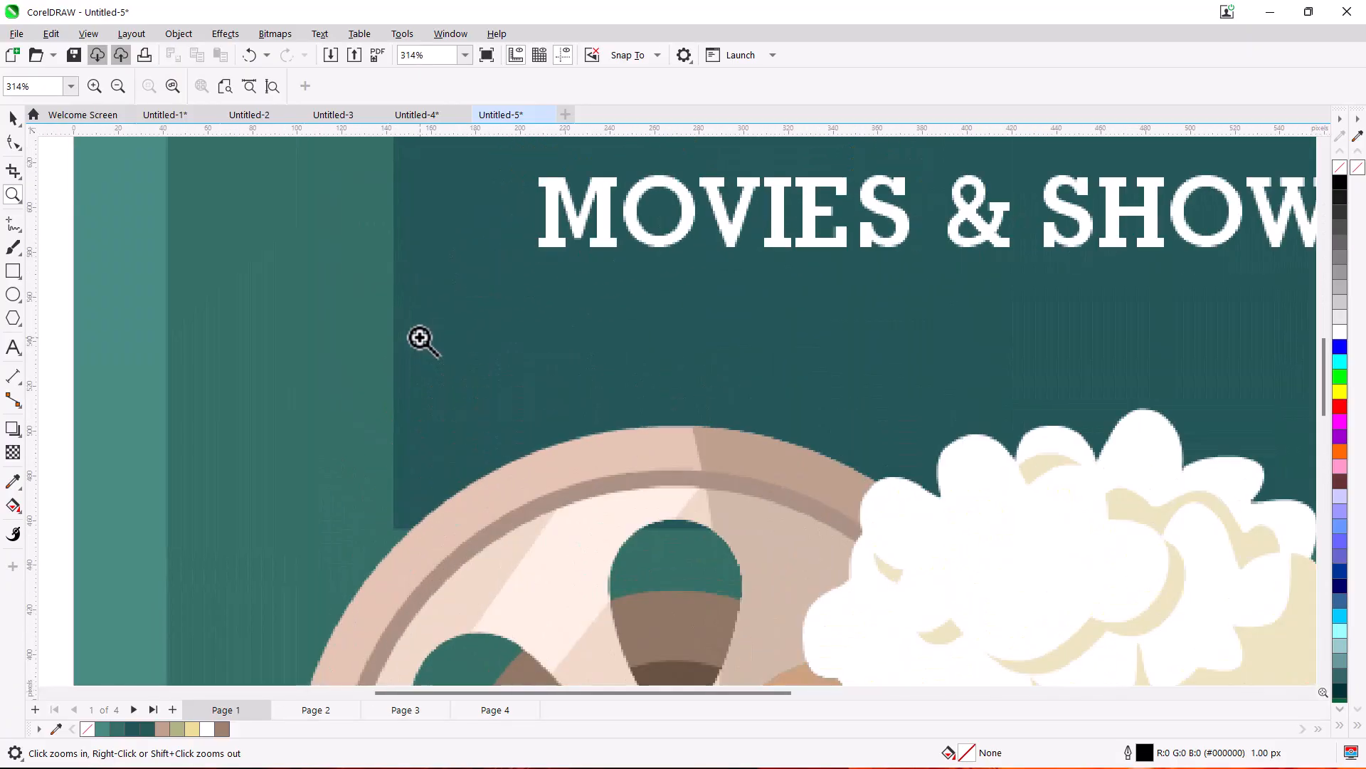
scroll(420, 338, "down", 3)
left_click(89, 34)
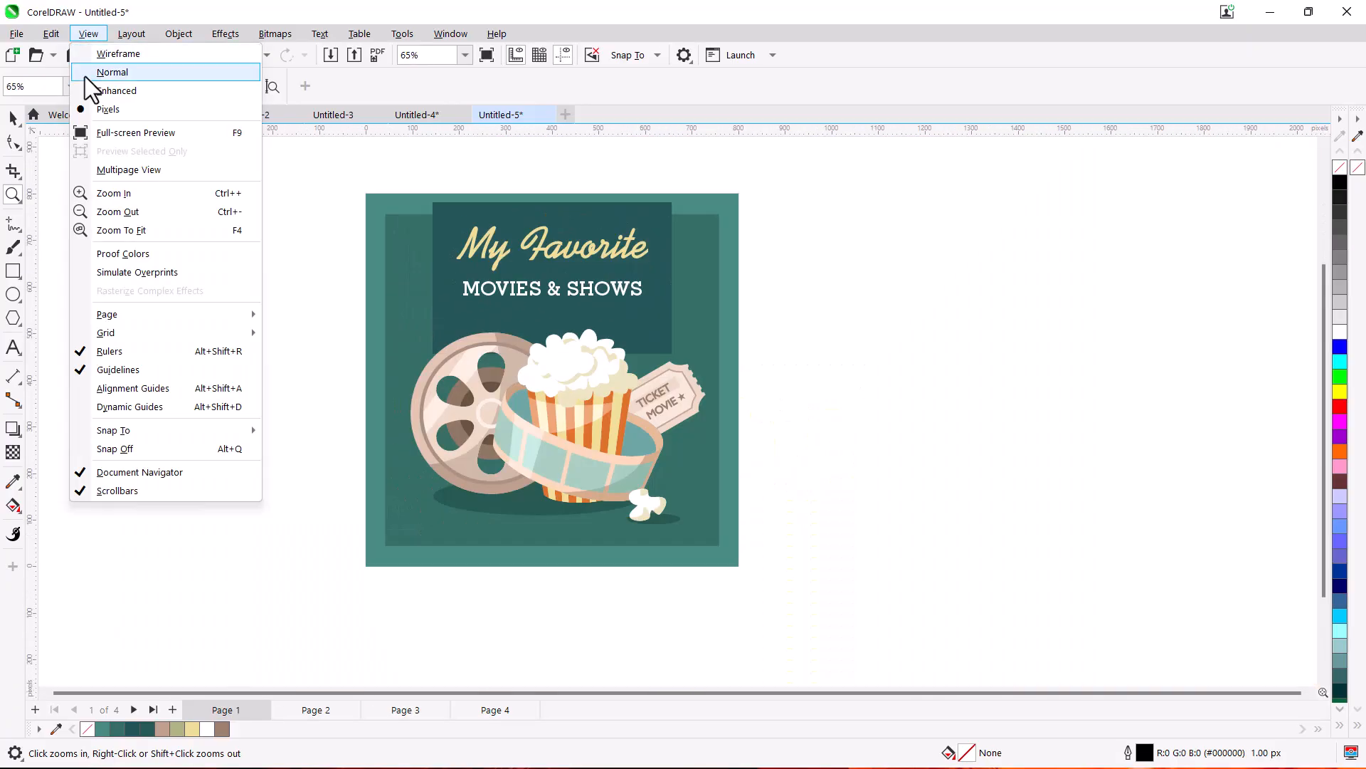
left_click(126, 229)
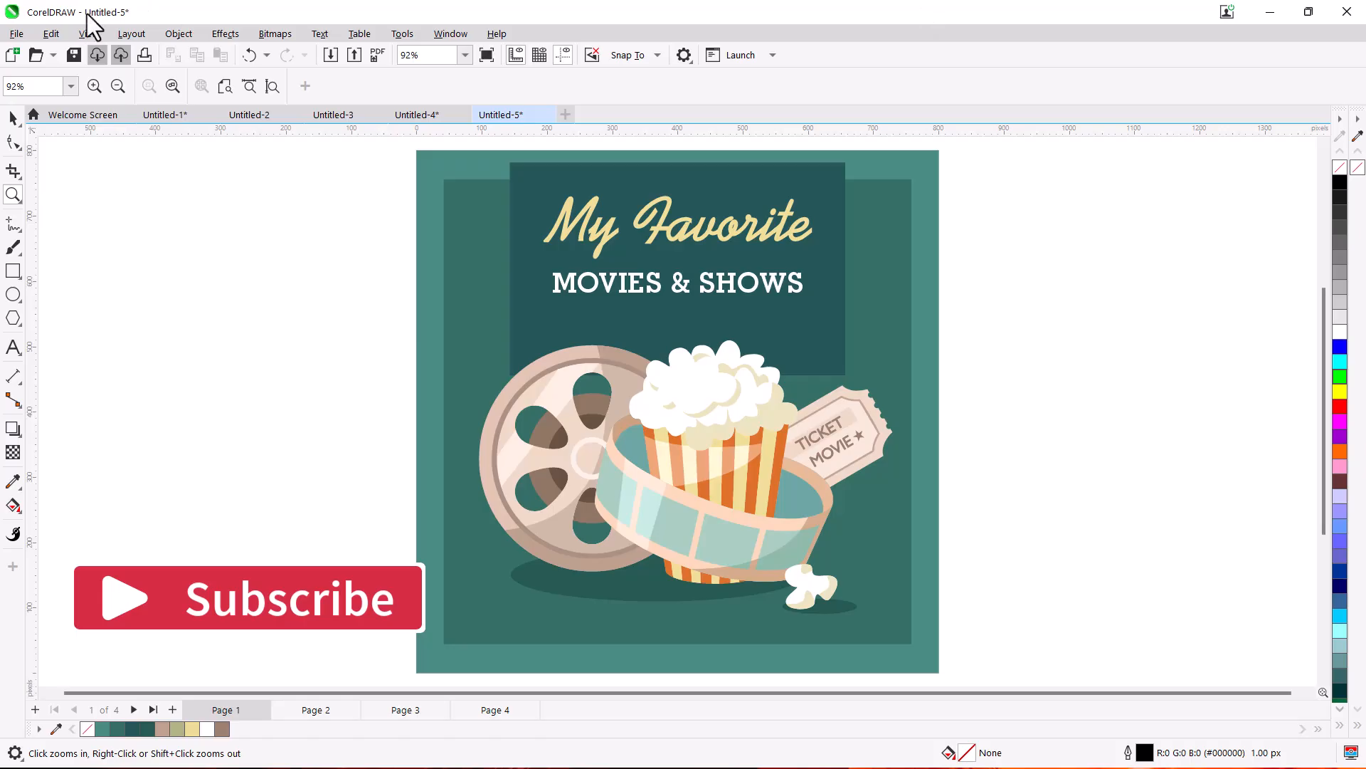
- Magnify the upper part of the film reel and restore the full artwork with Zoom To Fit
left_click(88, 33)
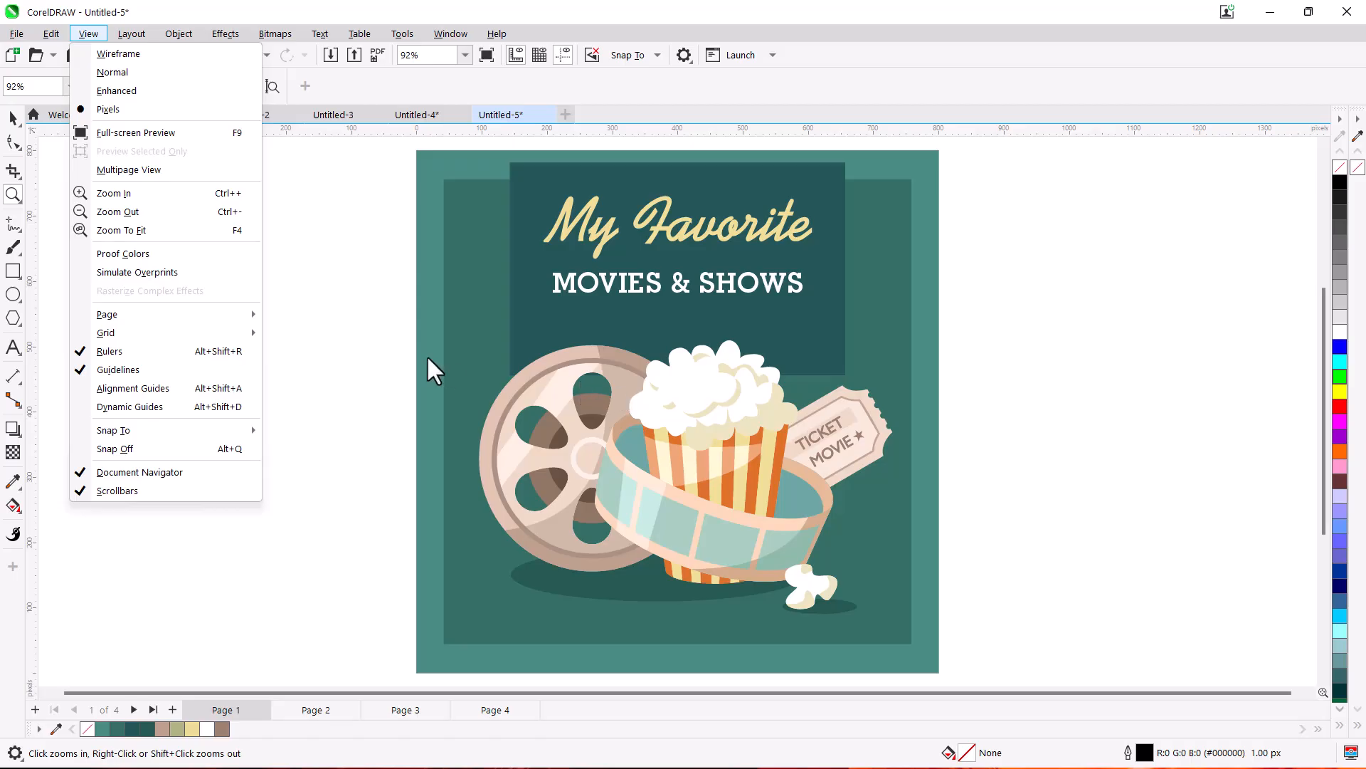
left_click(398, 356)
left_click(387, 350)
left_click(794, 385)
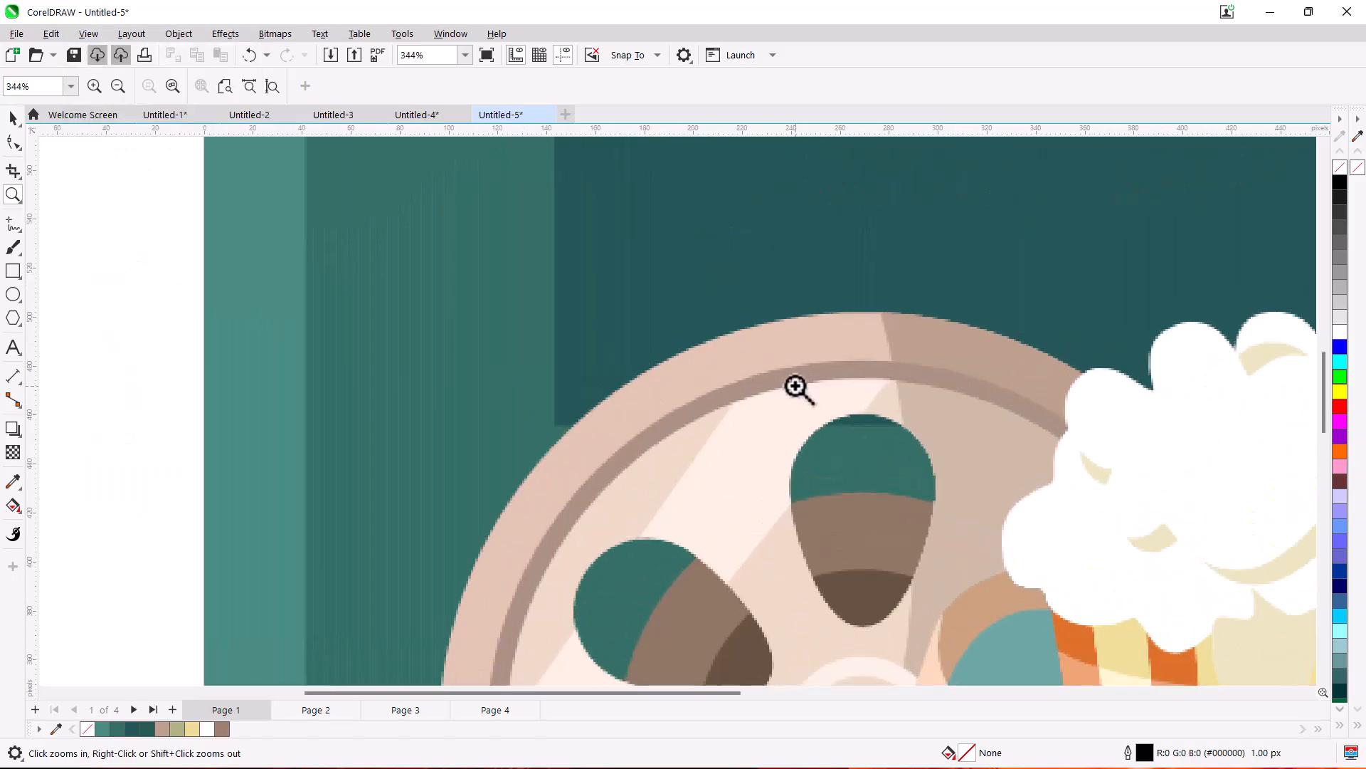
scroll(796, 385, "down", 2)
scroll(885, 641, "down", 4)
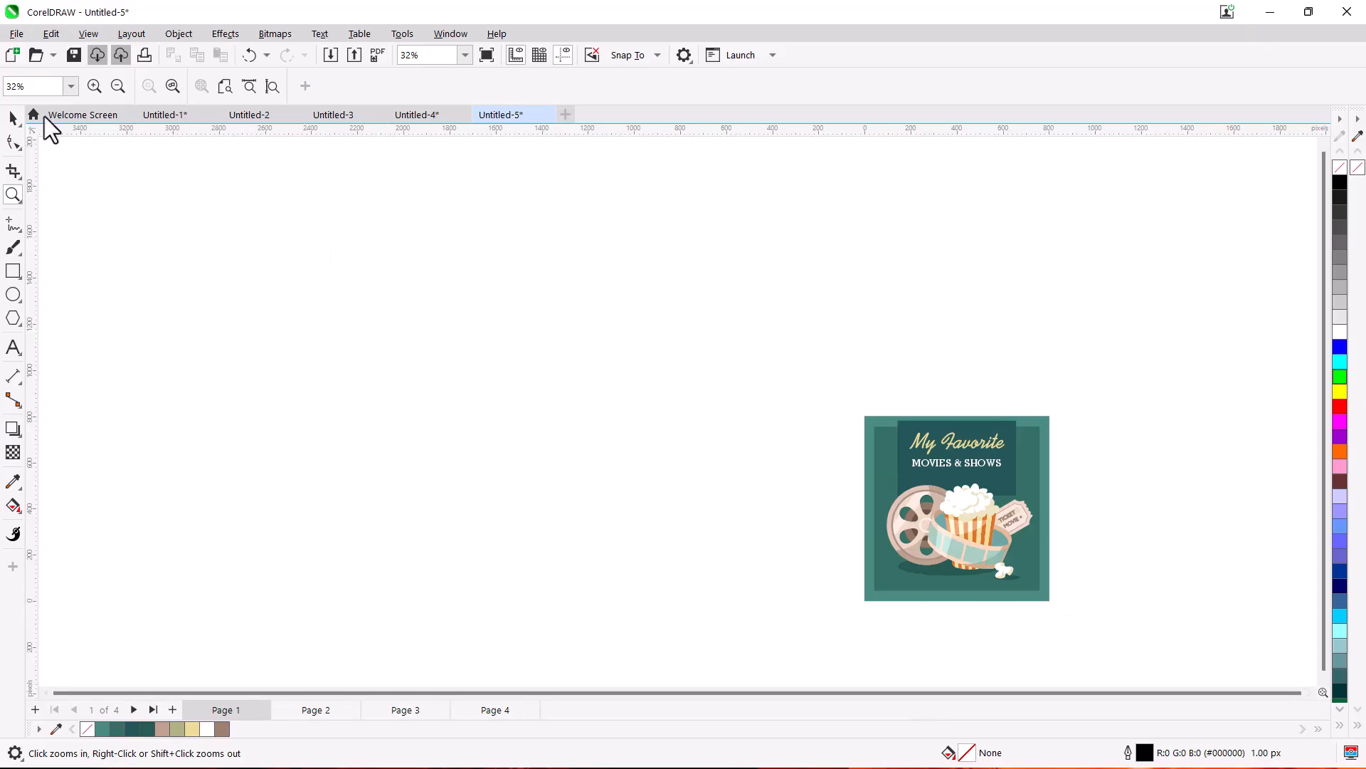
left_click(88, 34)
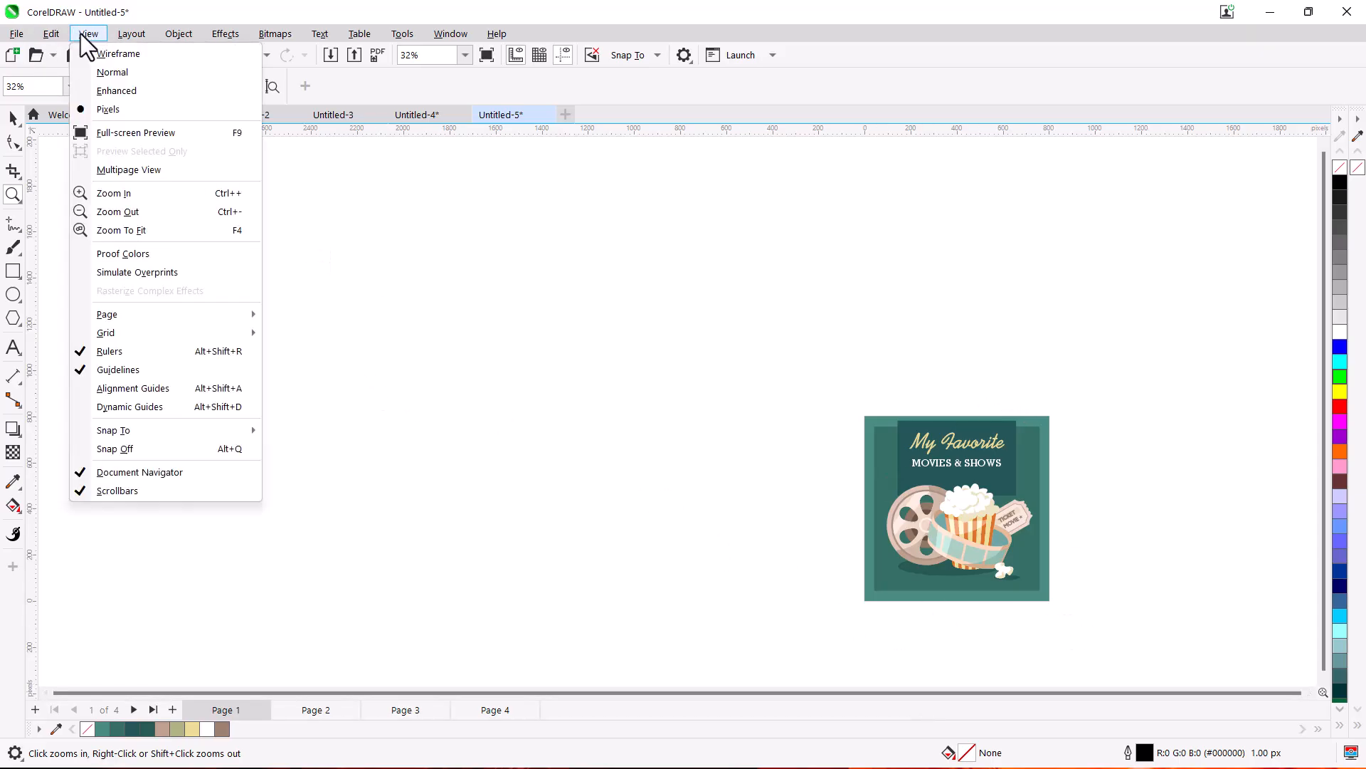
left_click(114, 228)
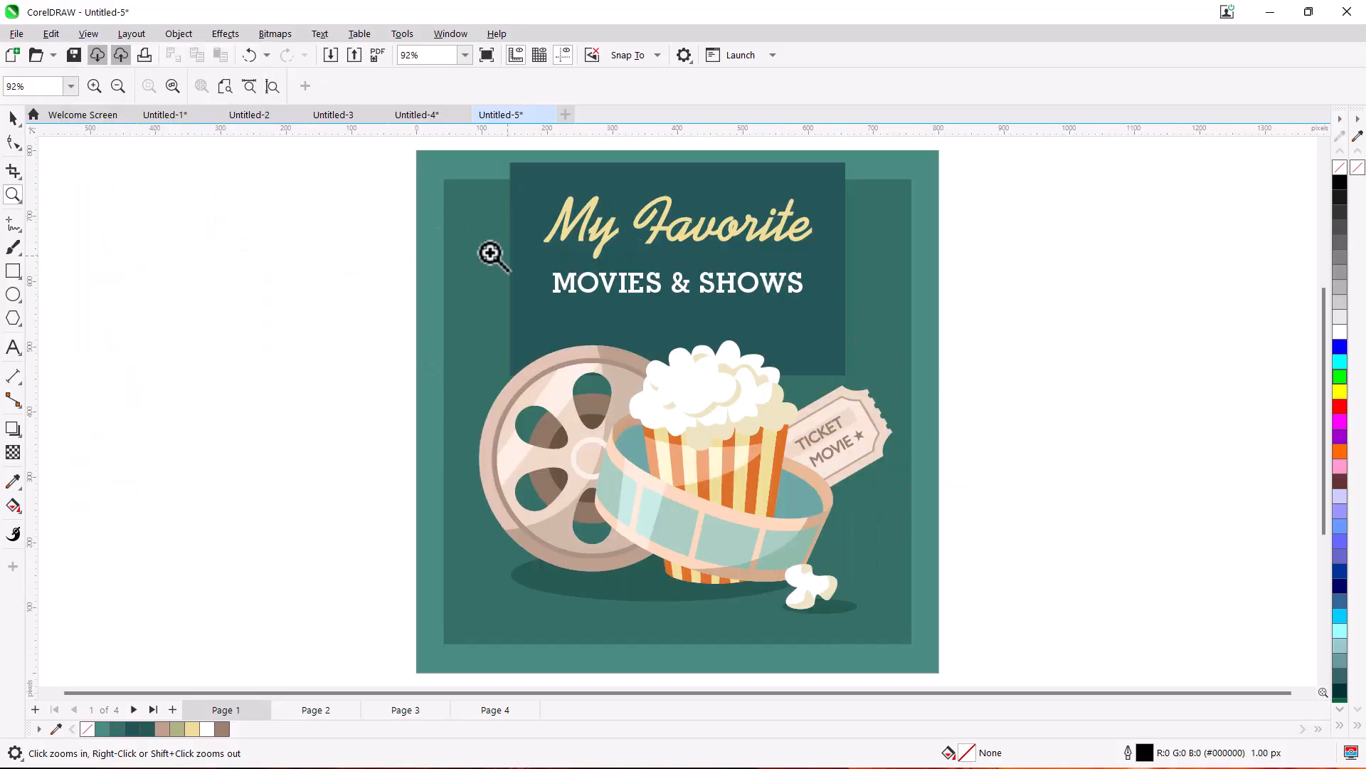
- Turn on Simulate Overprints for the movie document
left_click(88, 34)
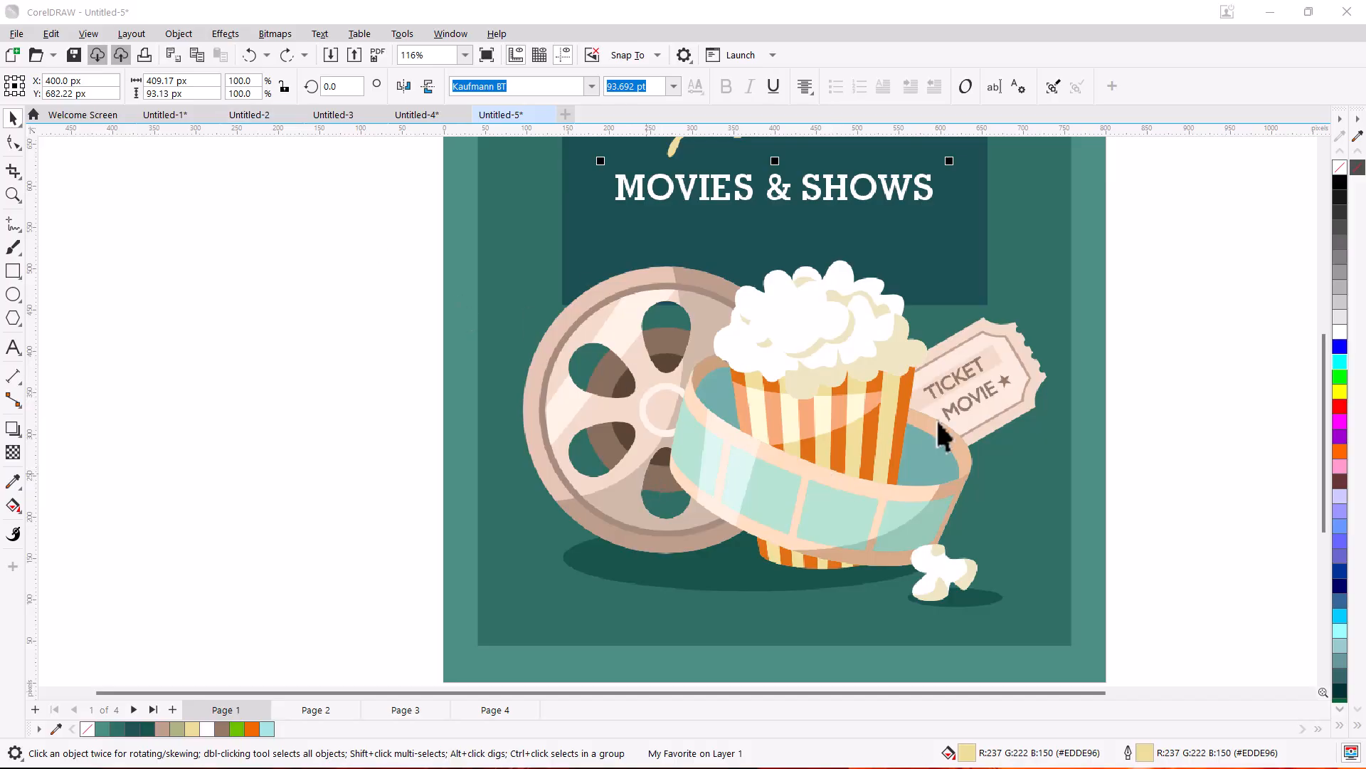
left_click_drag(1328, 461, 1322, 440)
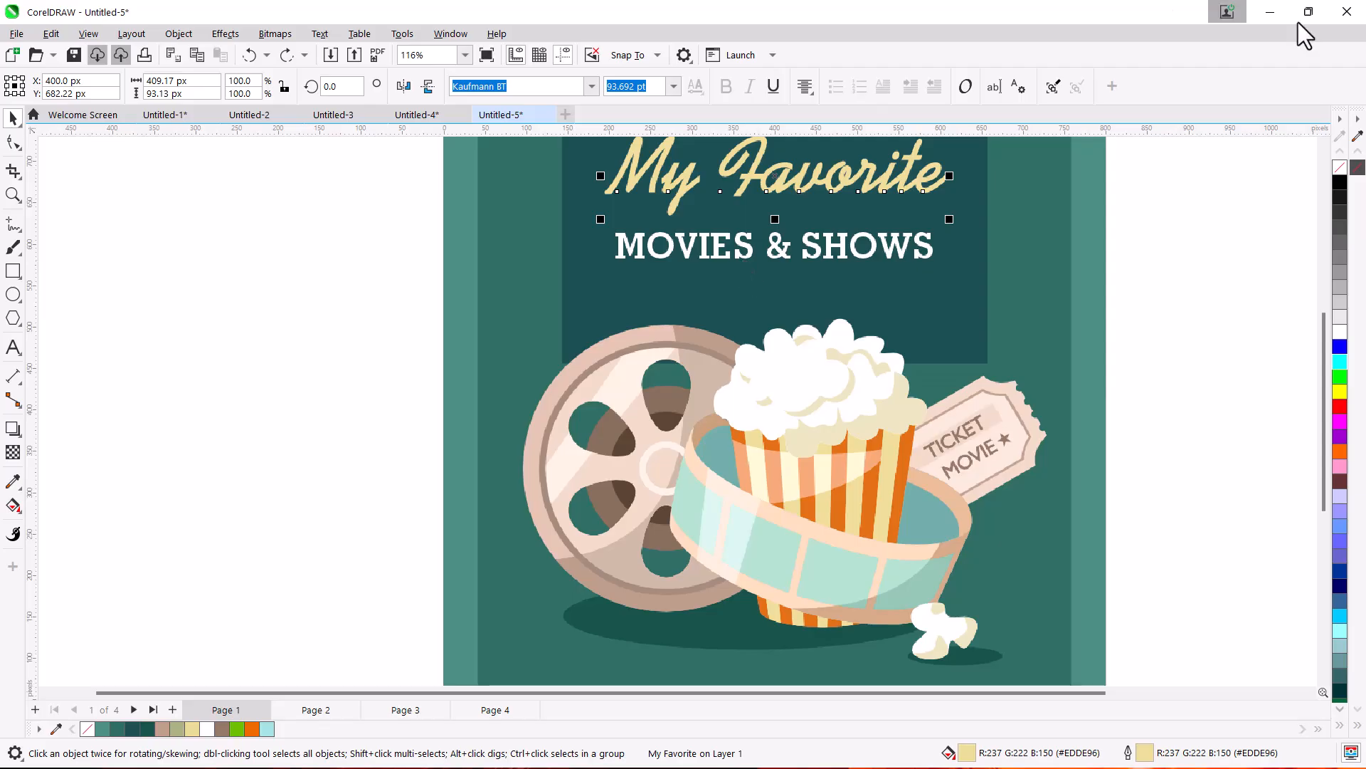
key("alt+v")
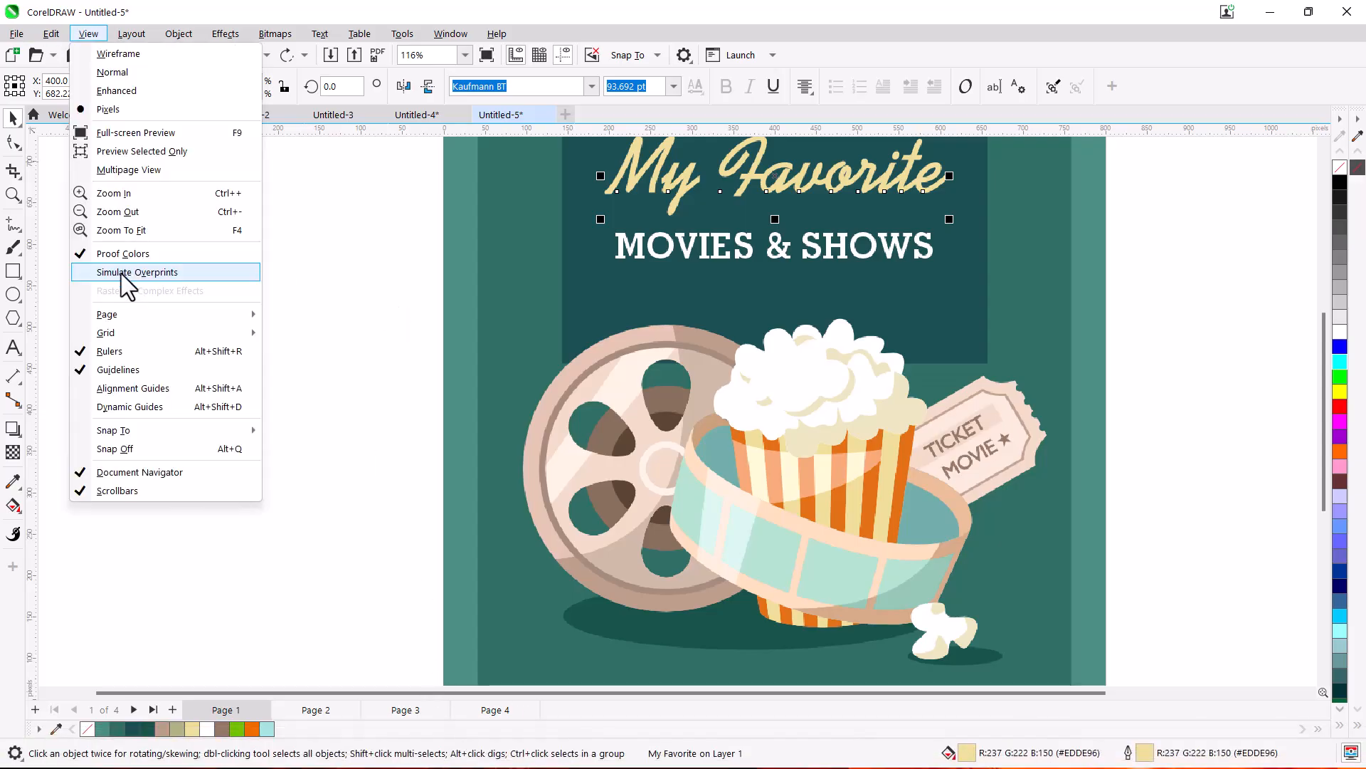
left_click(121, 274)
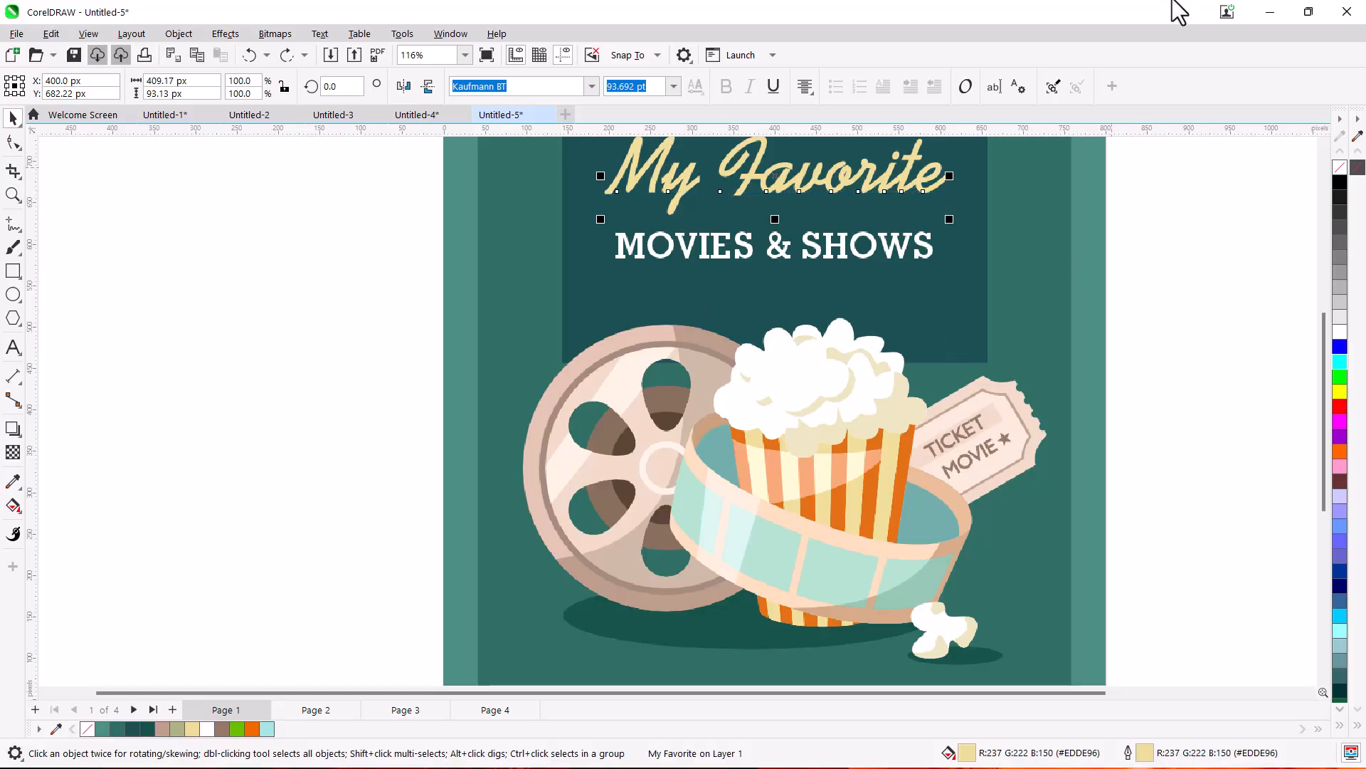
- Deselect the "My Favorite" title text and turn off Proof Colors
scroll(840, 335, "down", 2)
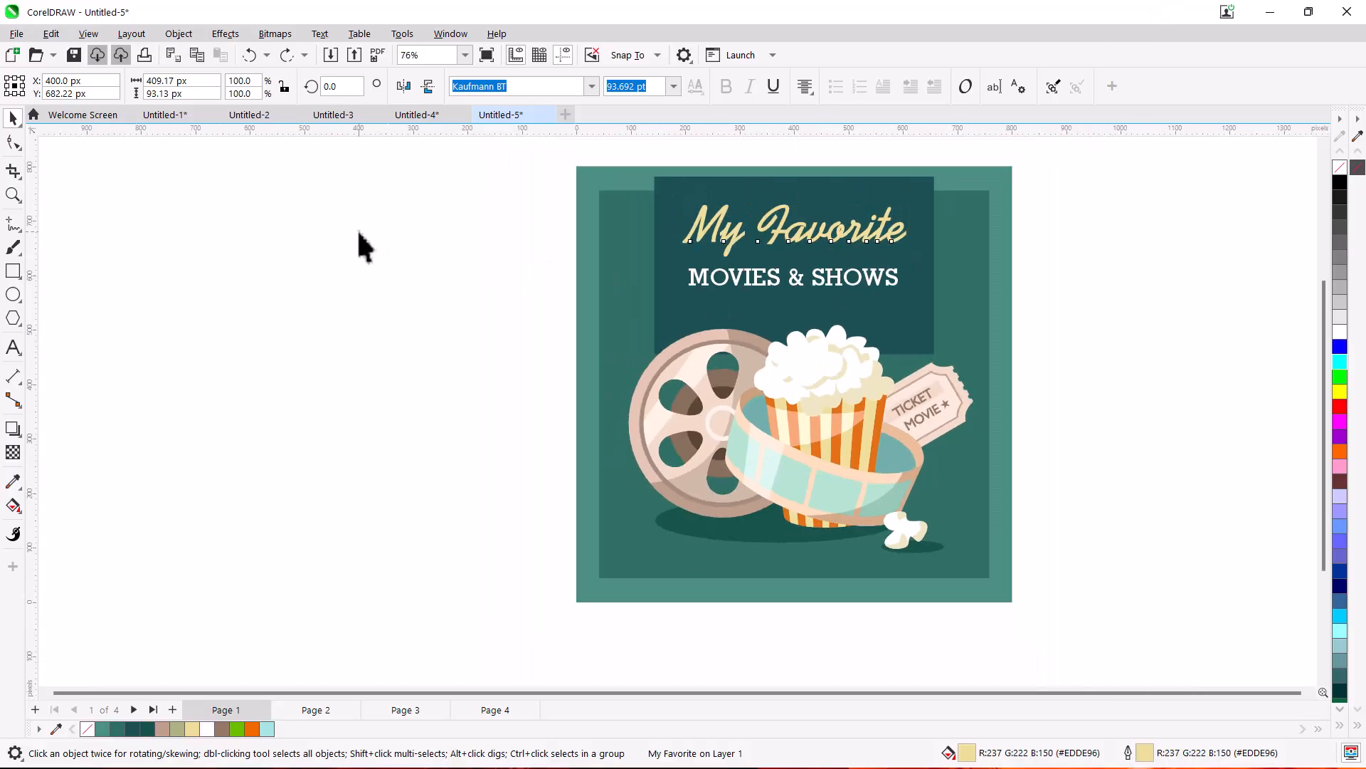
left_click(360, 244)
left_click(89, 35)
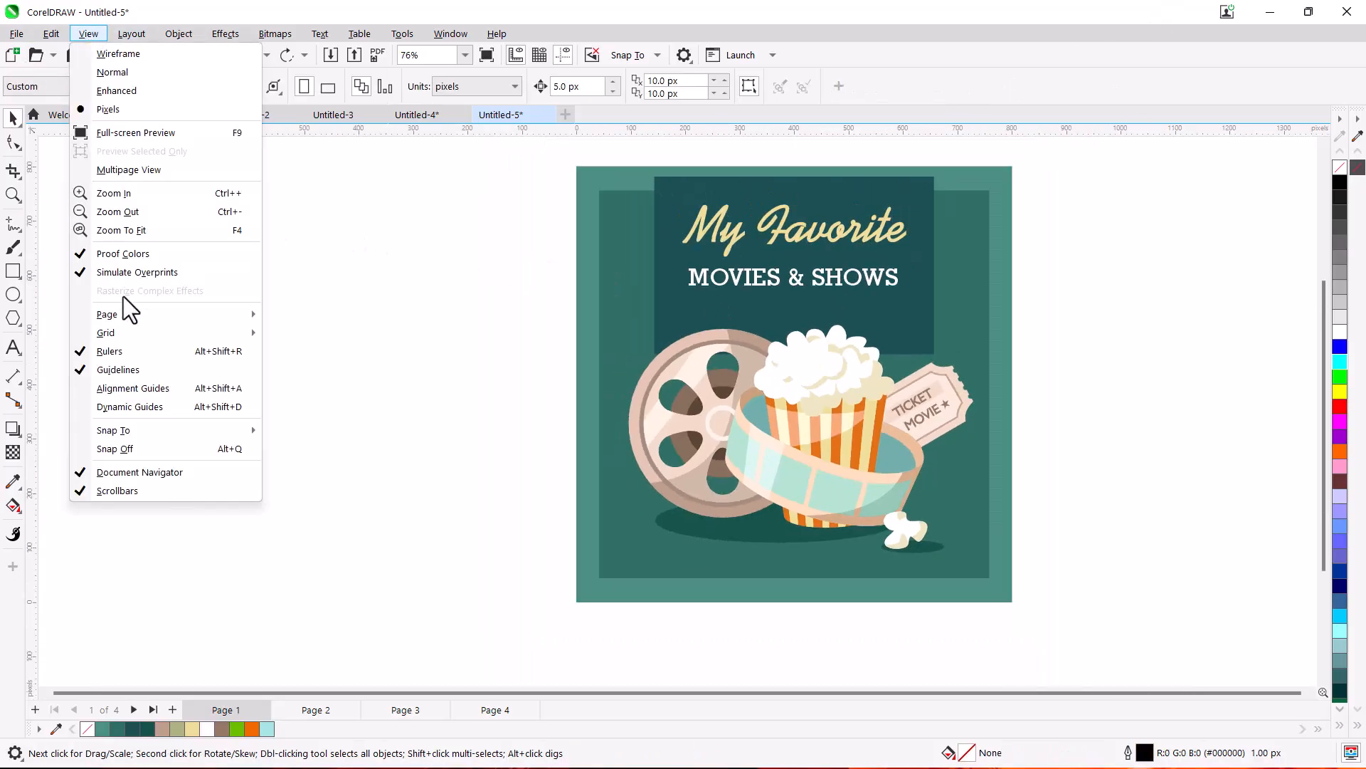
left_click(120, 254)
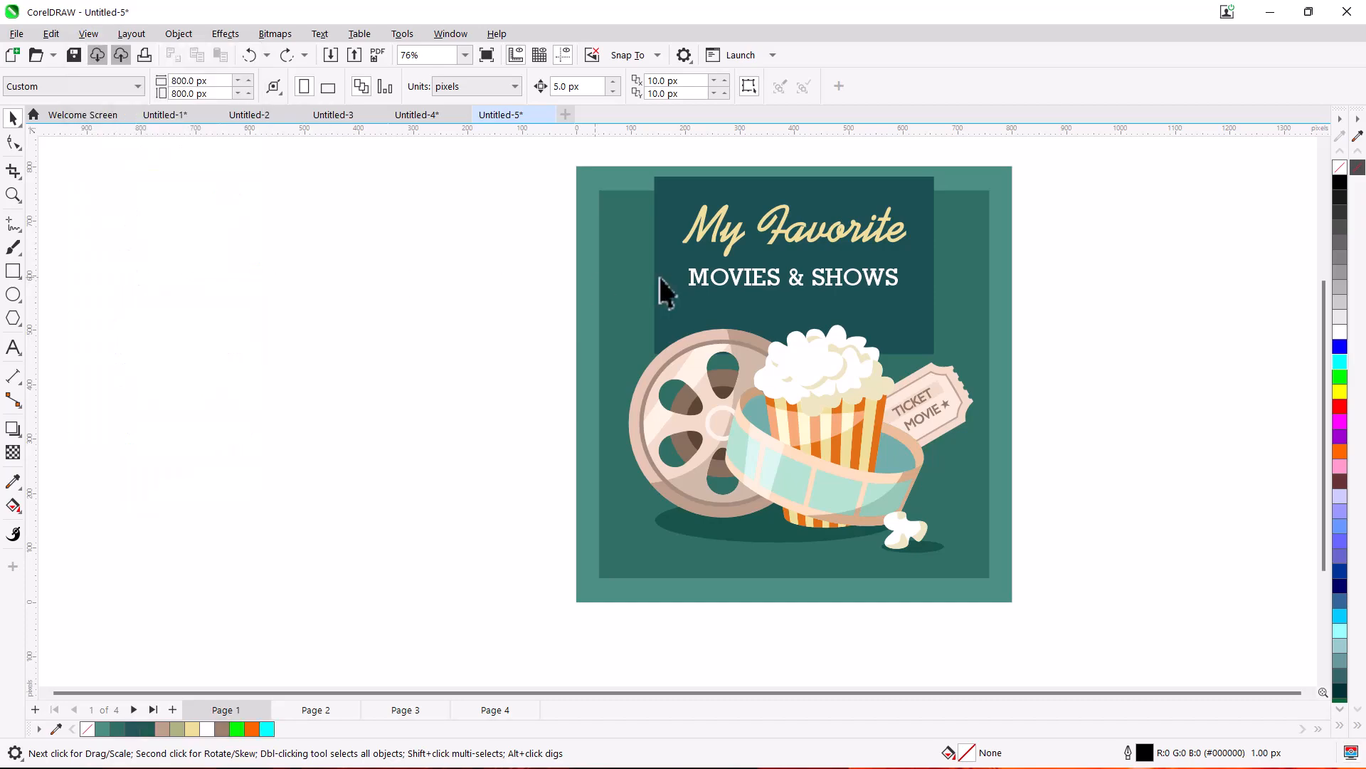
- Turn off Simulate Overprints for the movie document and examine the popcorn and film artwork at close range
left_click(131, 34)
left_click(167, 194)
left_click(87, 35)
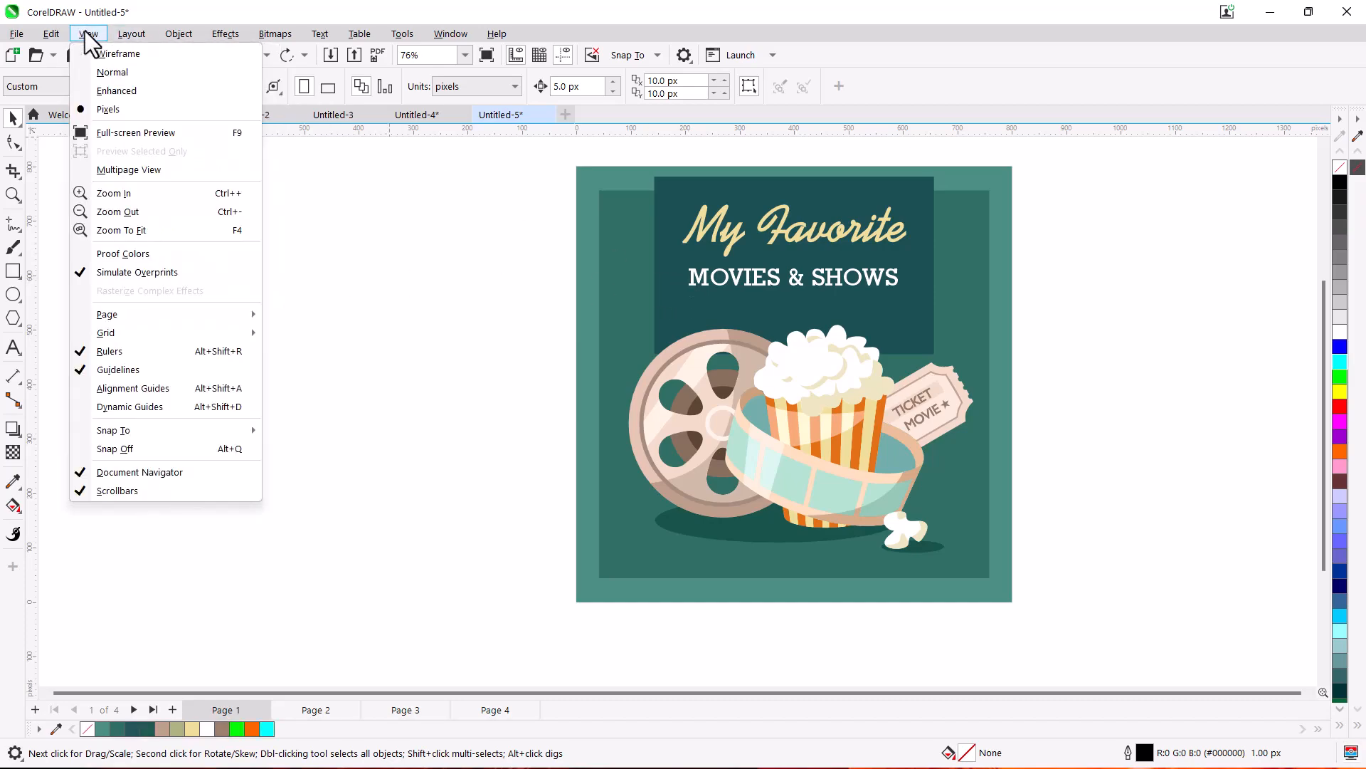
left_click(152, 274)
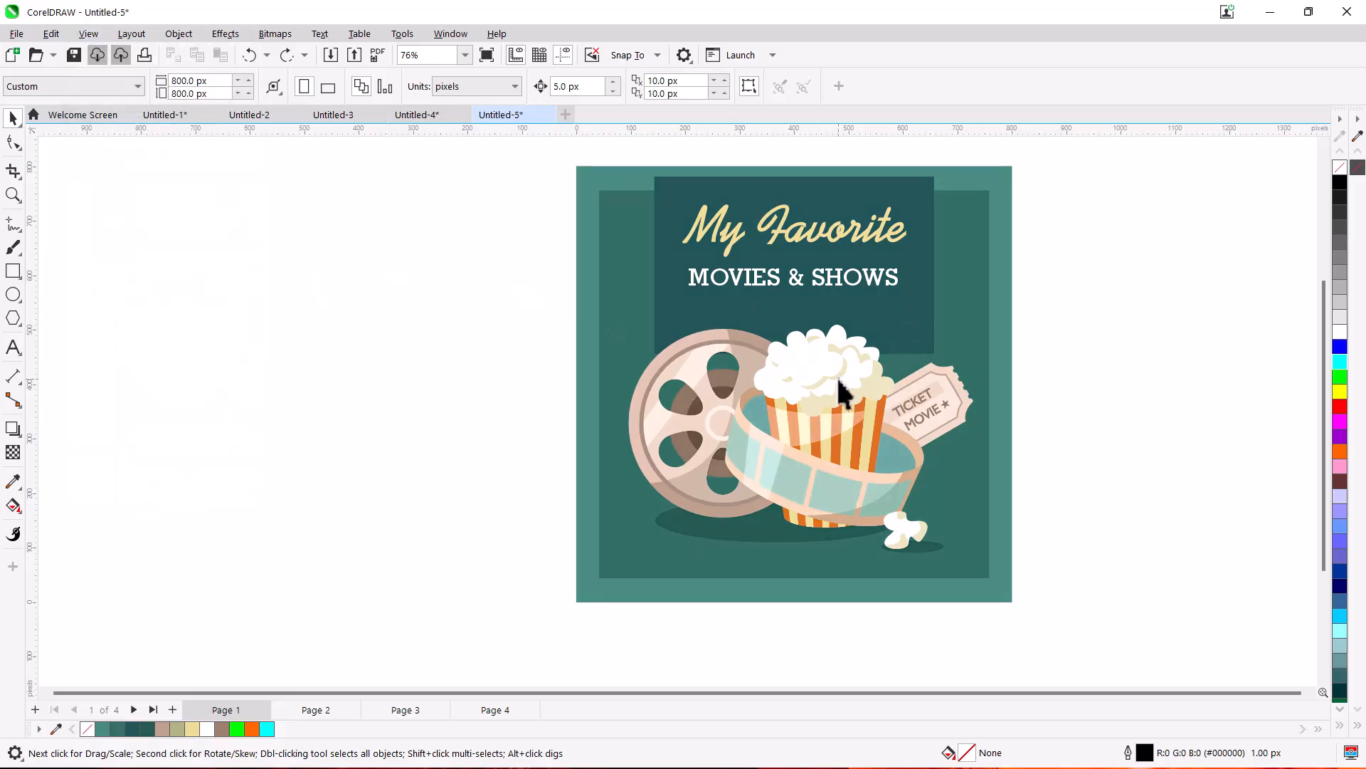
scroll(829, 384, "up", 3)
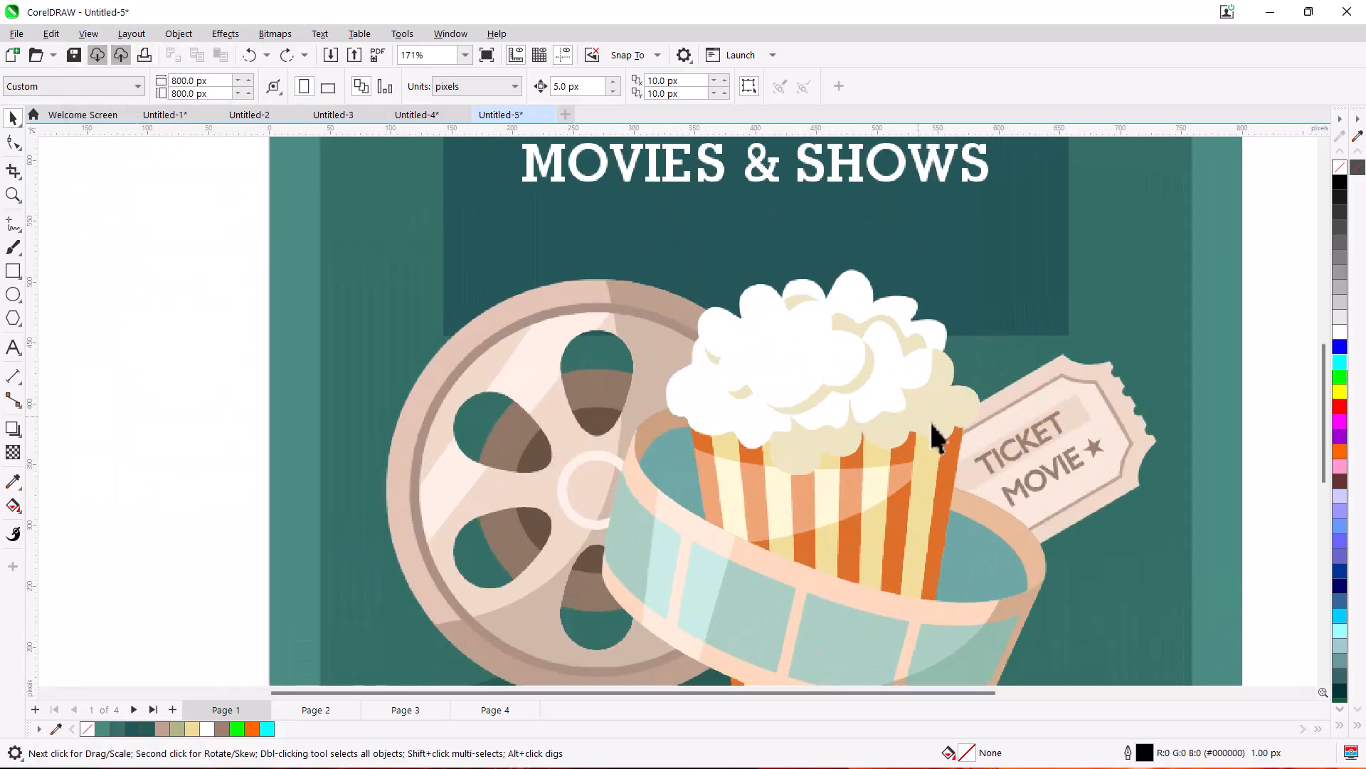
scroll(918, 484, "down", 1)
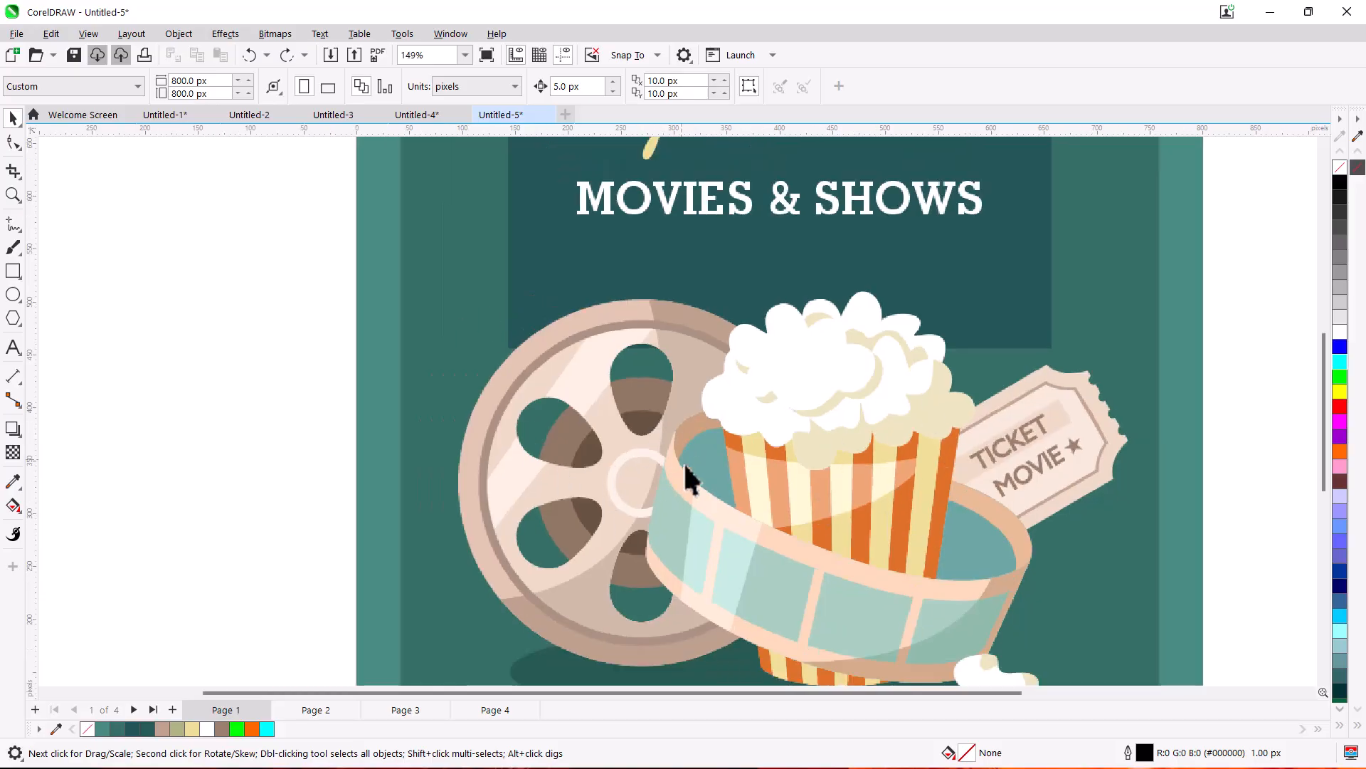
- Turn Simulate Overprints back on for the movie document and bring the whole artwork into view
left_click(91, 35)
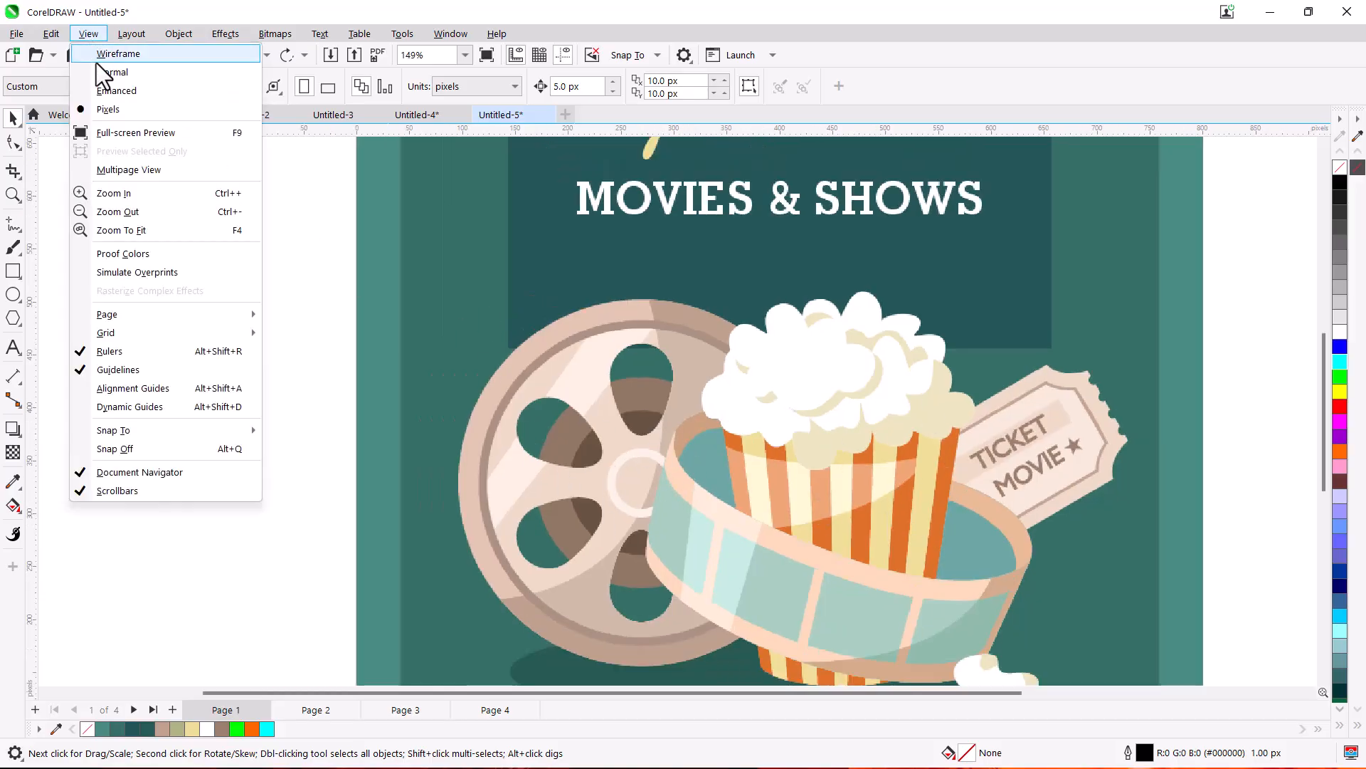
left_click(146, 273)
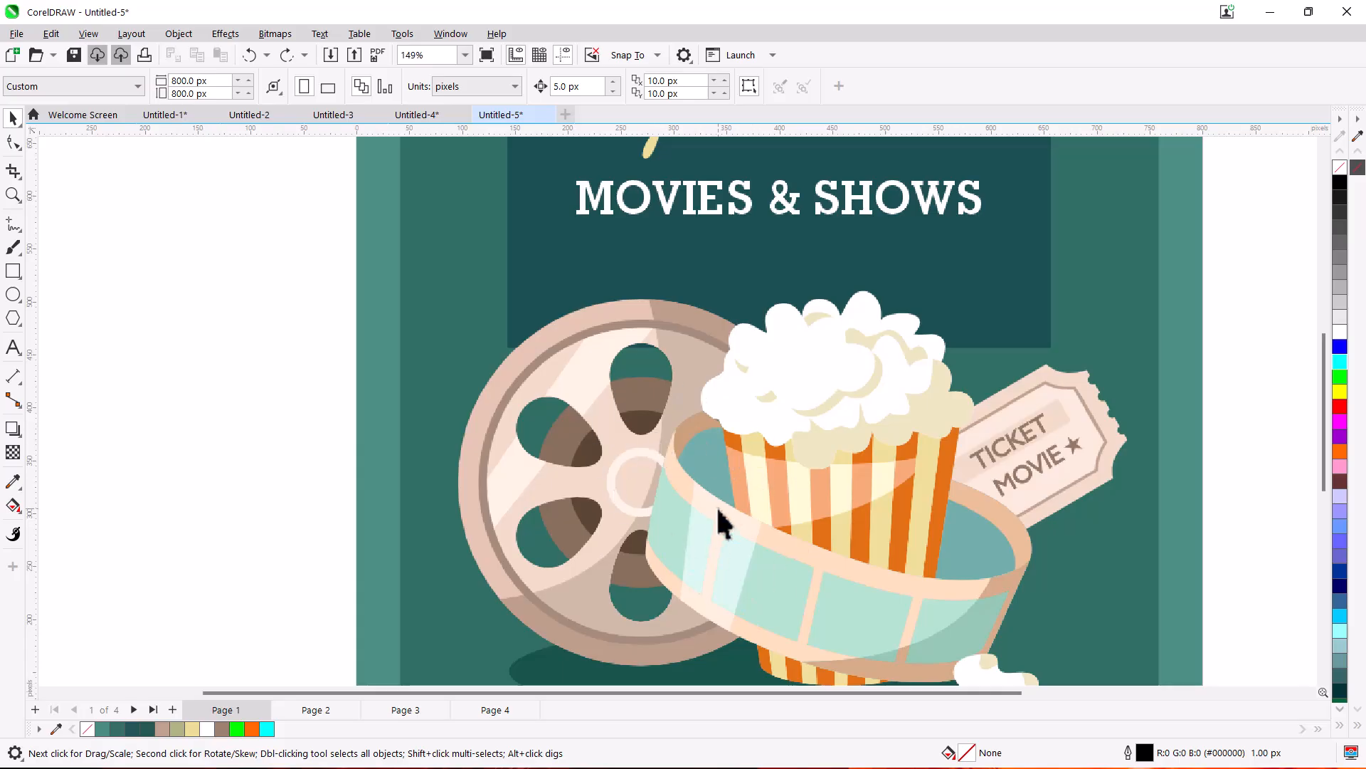
scroll(719, 523, "down", 3)
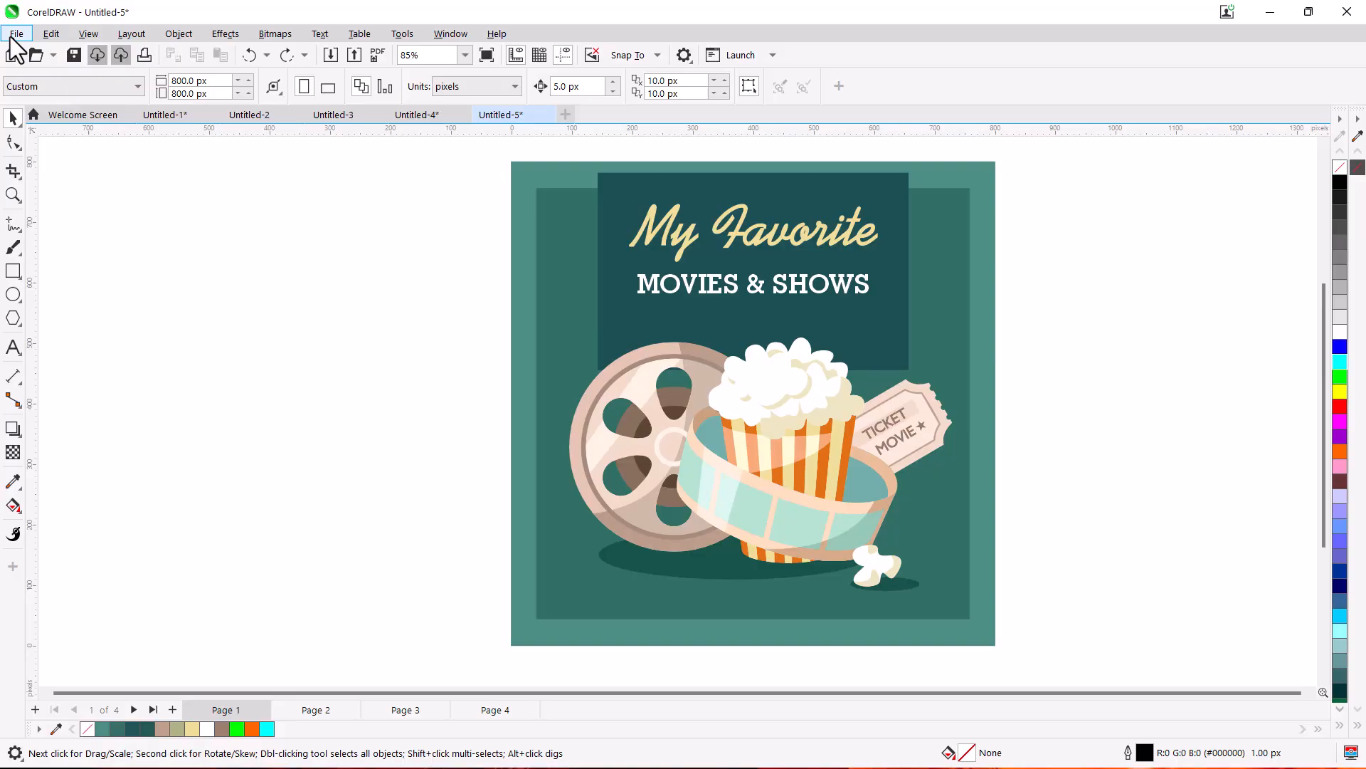
- Switch to the blank Untitled-2 document and draw a green-filled rectangle about 196 × 211 px in the page's upper-left area
left_click(217, 114)
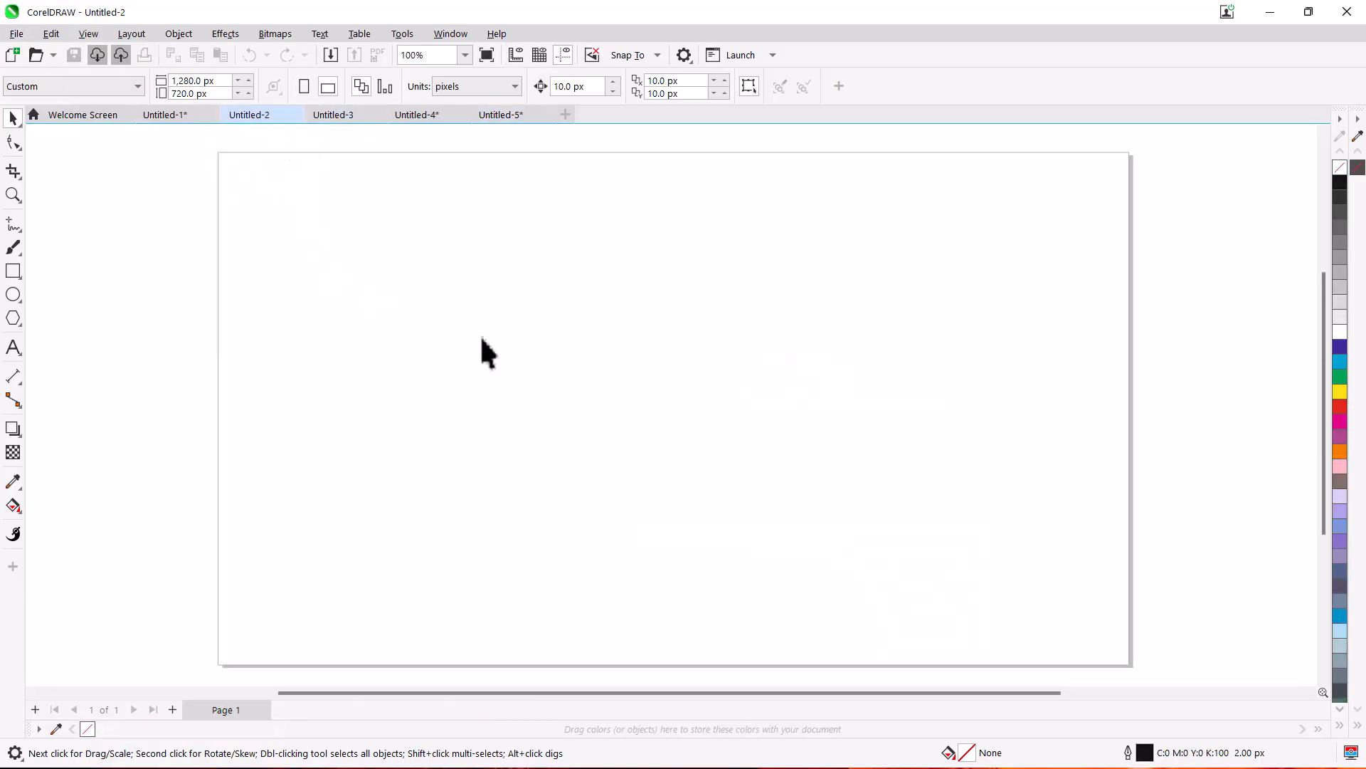
right_click(20, 298)
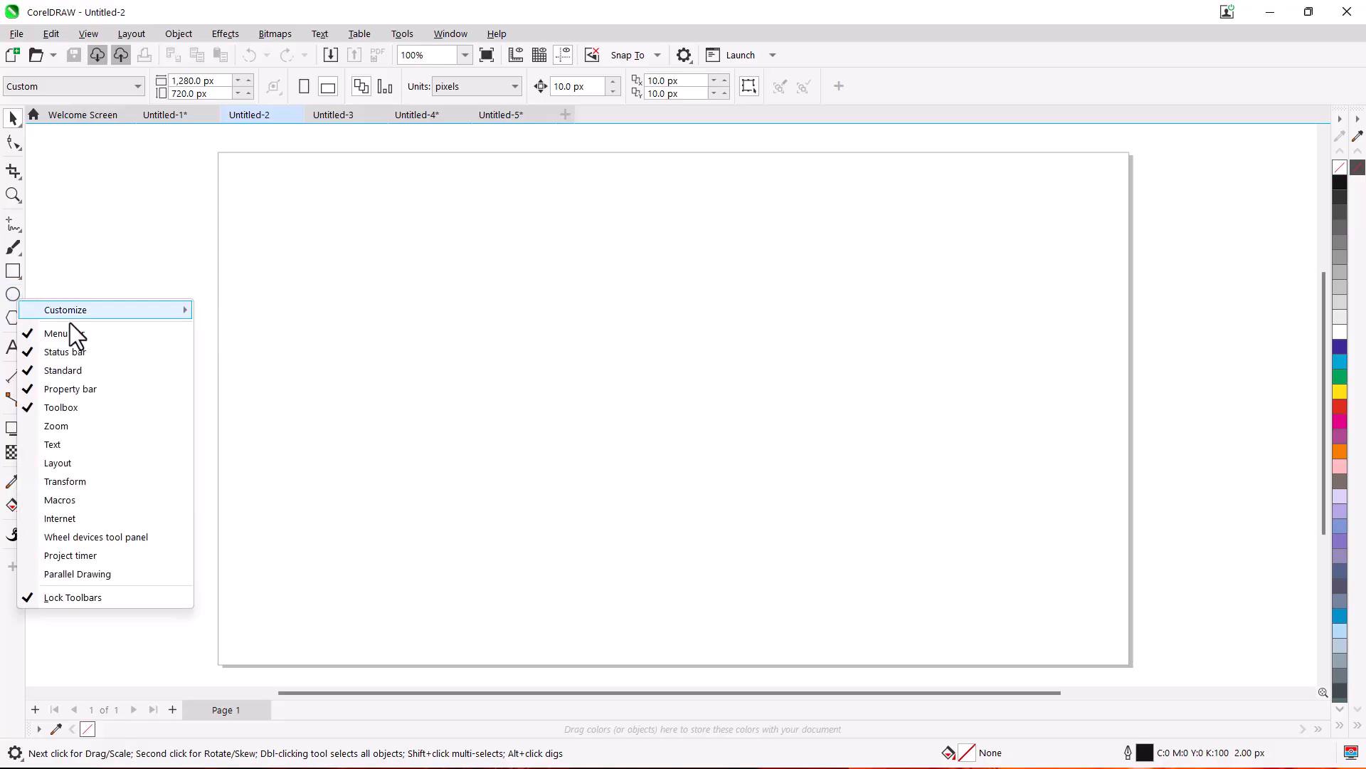
left_click(13, 270)
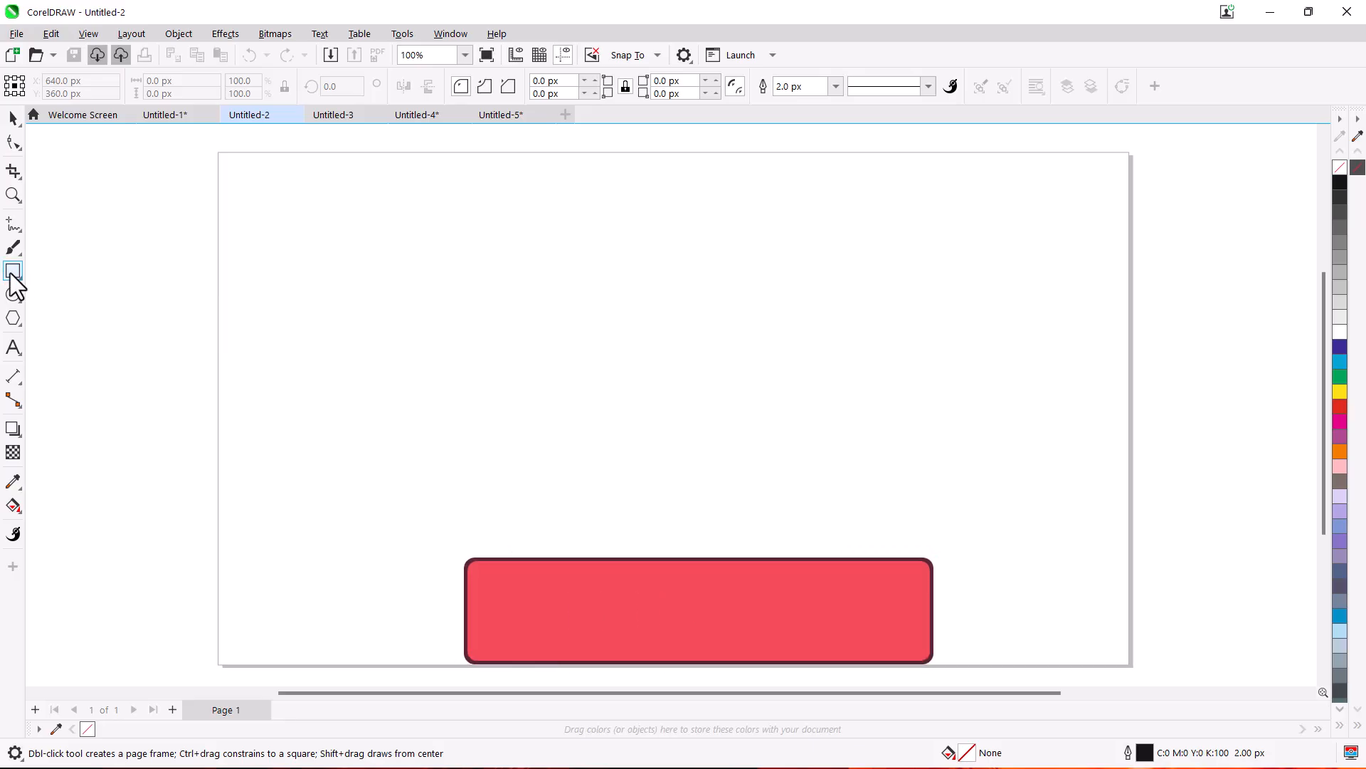
left_click_drag(412, 235, 554, 385)
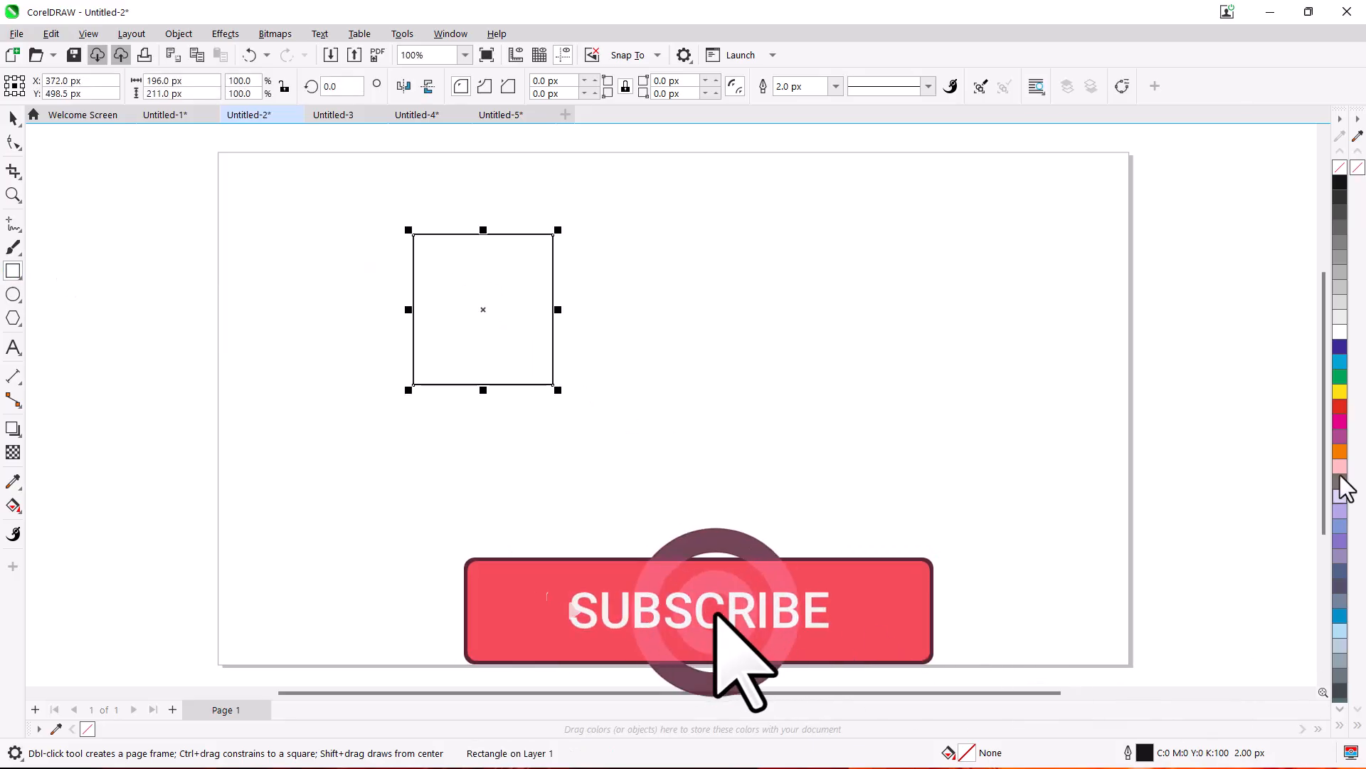
left_click(1340, 377)
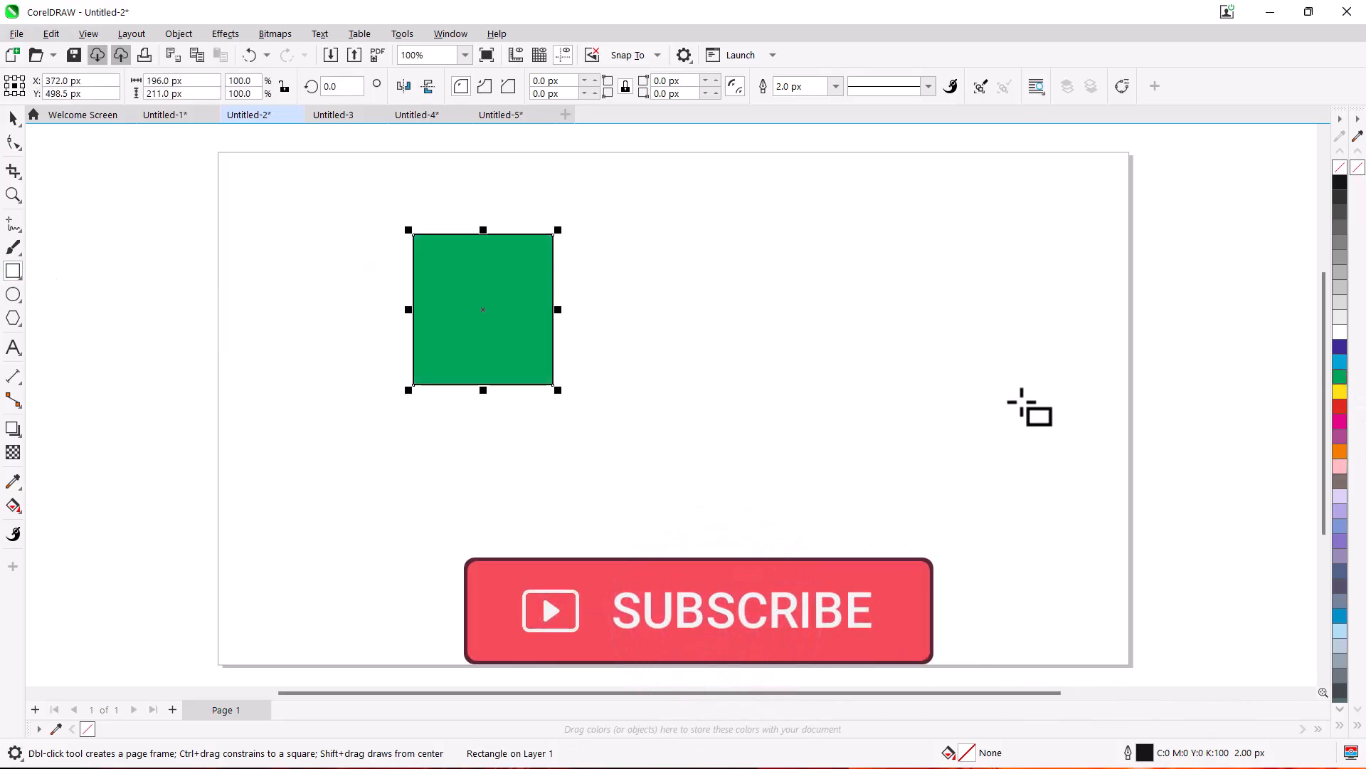
- Overlap the green rectangle's lower-right corner with an orange rectangle about 121 × 130 px and its lower-left corner with a red one about 110 × 130 px
left_click_drag(500, 346, 586, 437)
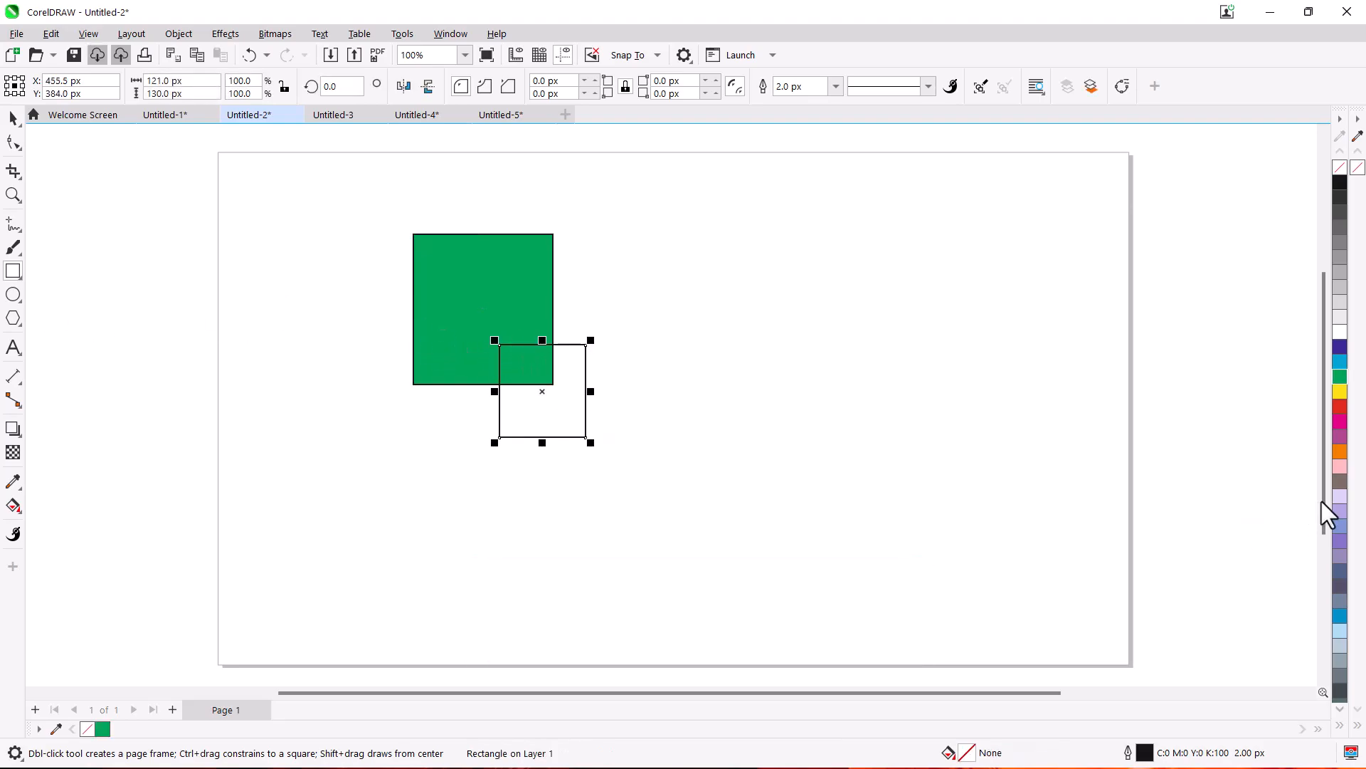
left_click(1342, 453)
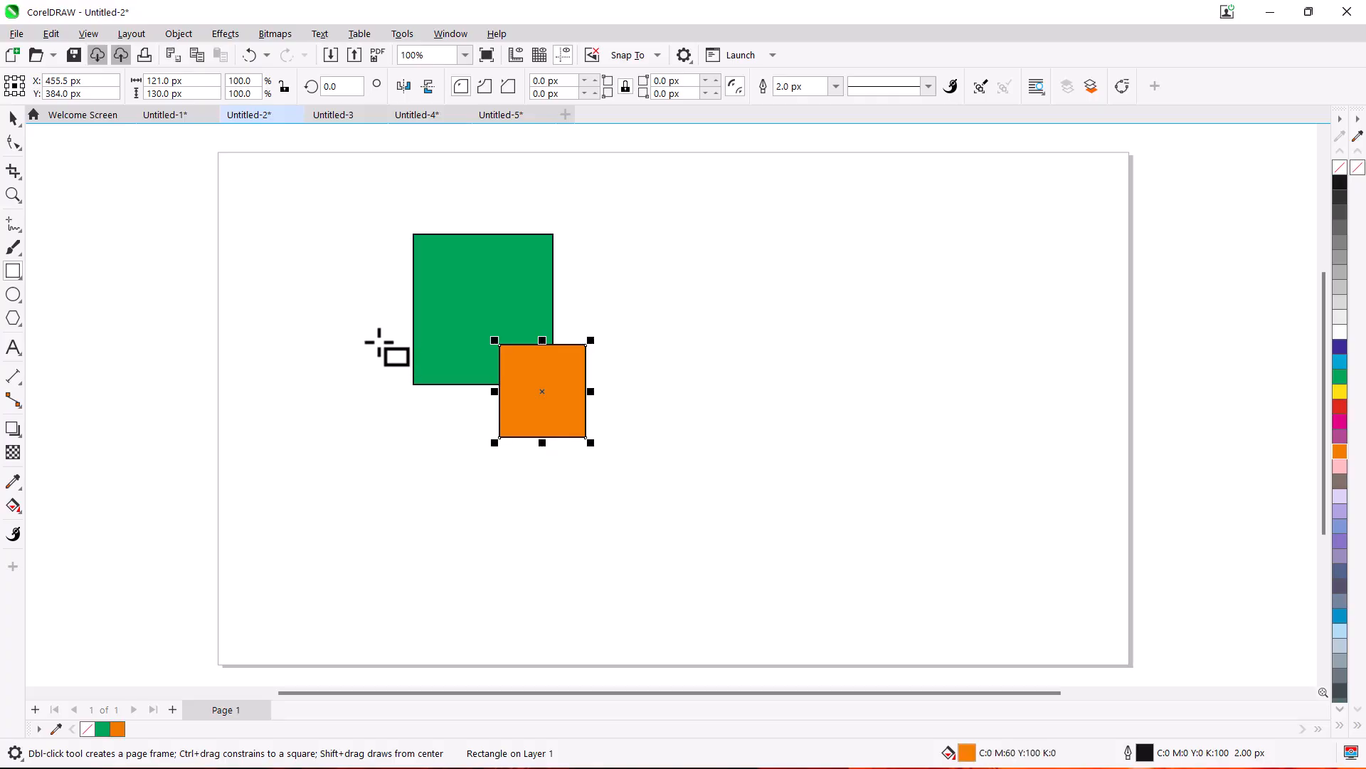
left_click_drag(379, 343, 459, 434)
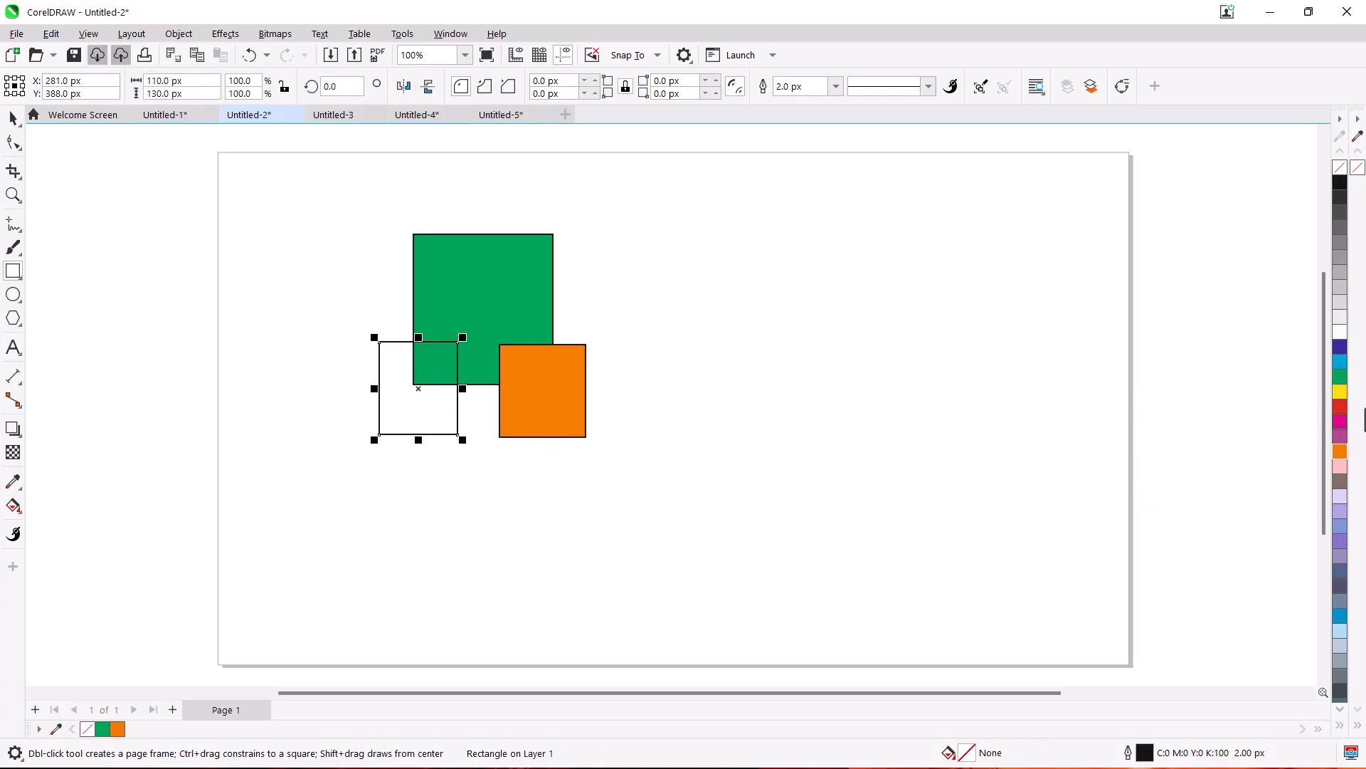
left_click(1338, 407)
- Overlap the green rectangle's upper-right corner with a blue rectangle about 123 × 118 px and its upper-left corner with a yellow one about 113 × 130 px
mouse_move(512, 200)
left_mouse_down()
mouse_move(567, 271)
mouse_move(599, 283)
left_mouse_up()
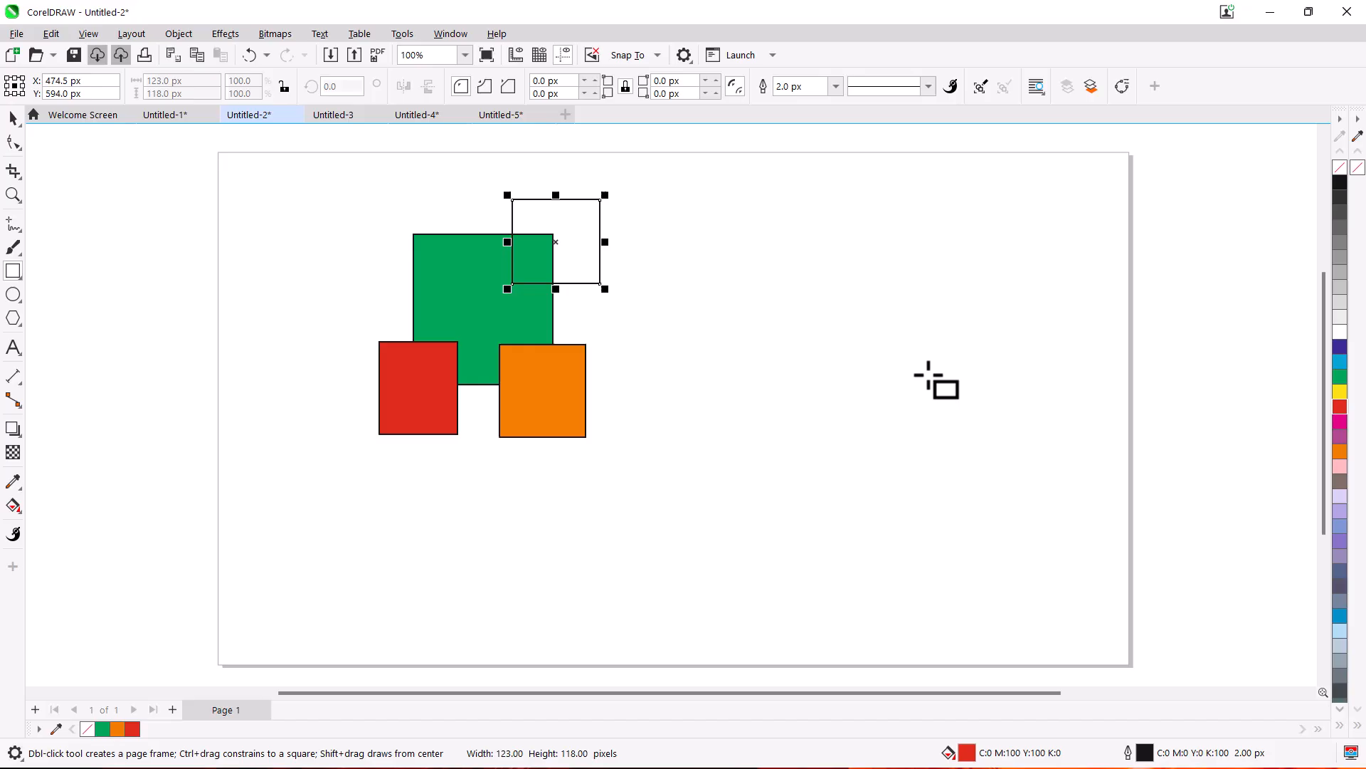
left_click(1339, 348)
left_click_drag(375, 190, 456, 284)
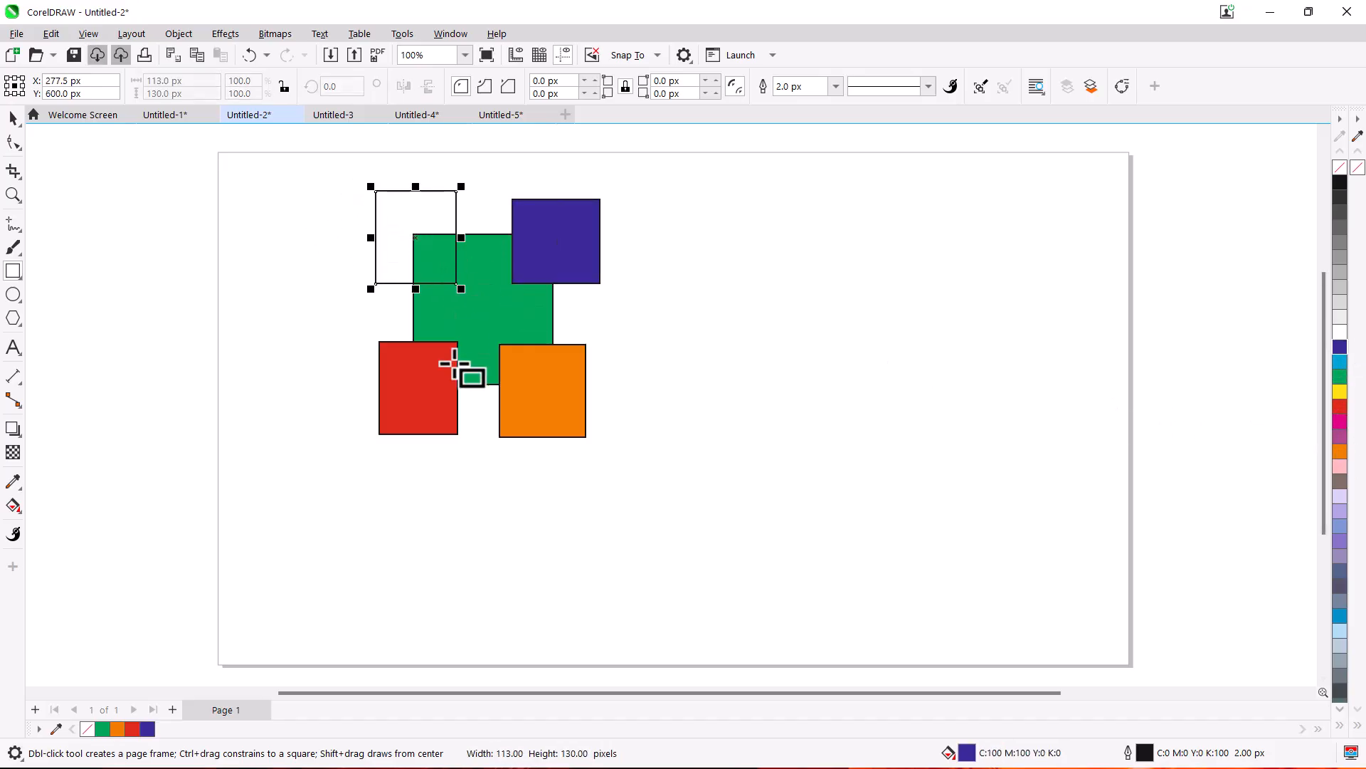
left_click(1339, 392)
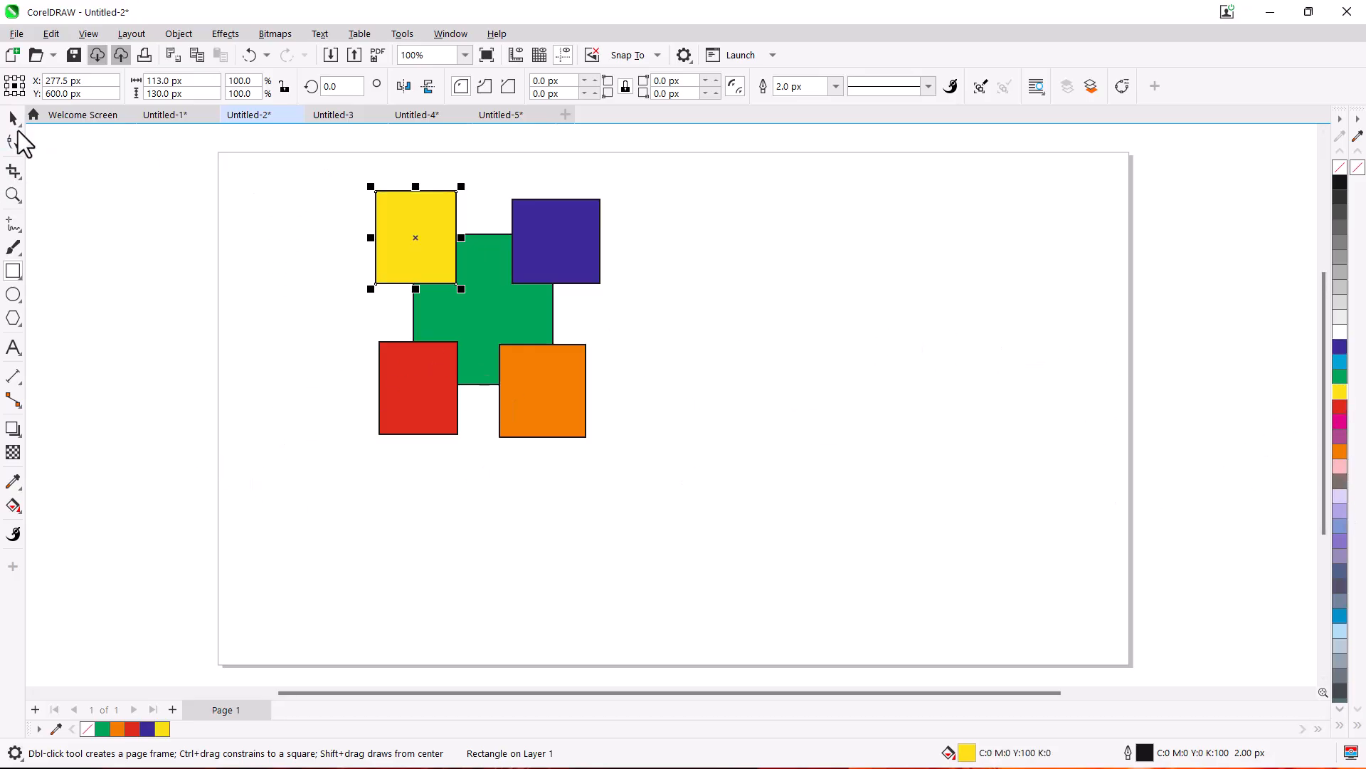
- Select all five rectangles, turn on Simulate Overprints, and apply Overprint Fill to them
left_click_drag(334, 161, 649, 507)
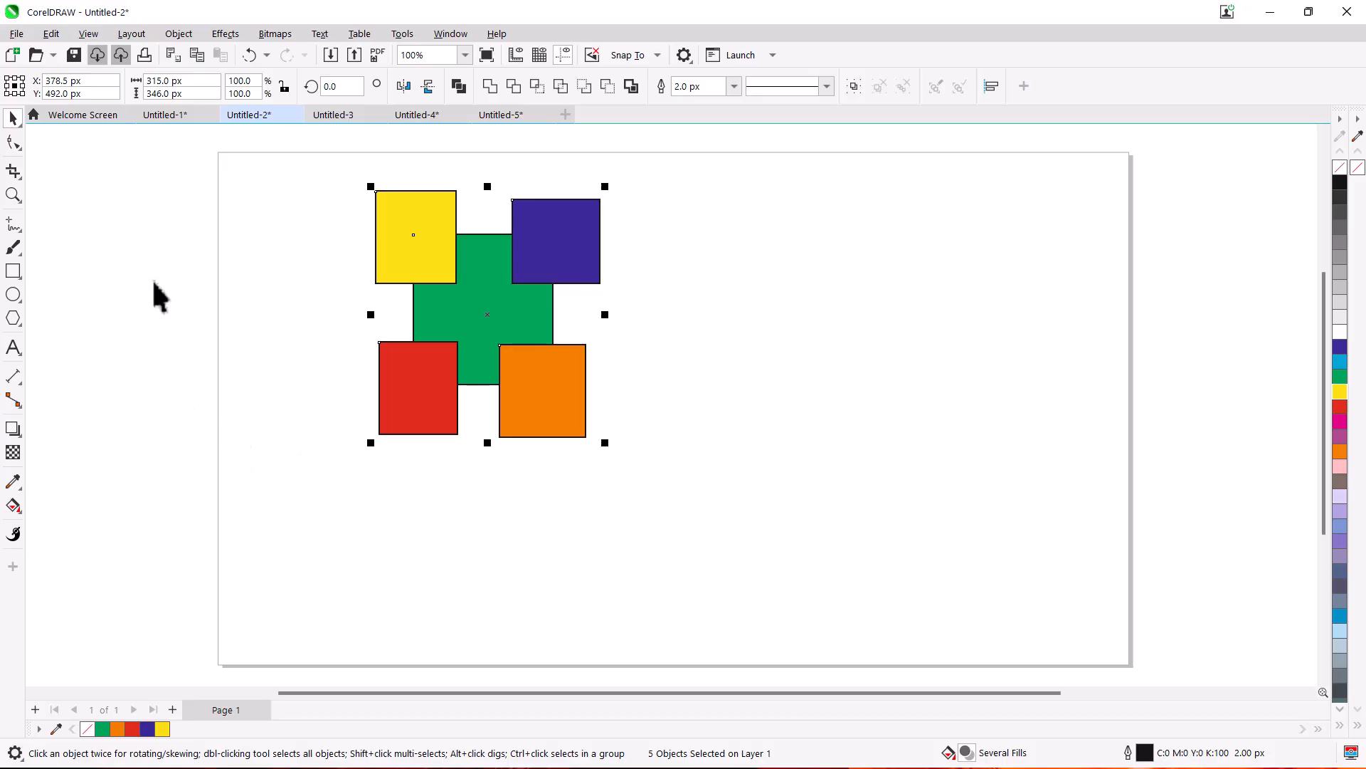
left_click(90, 35)
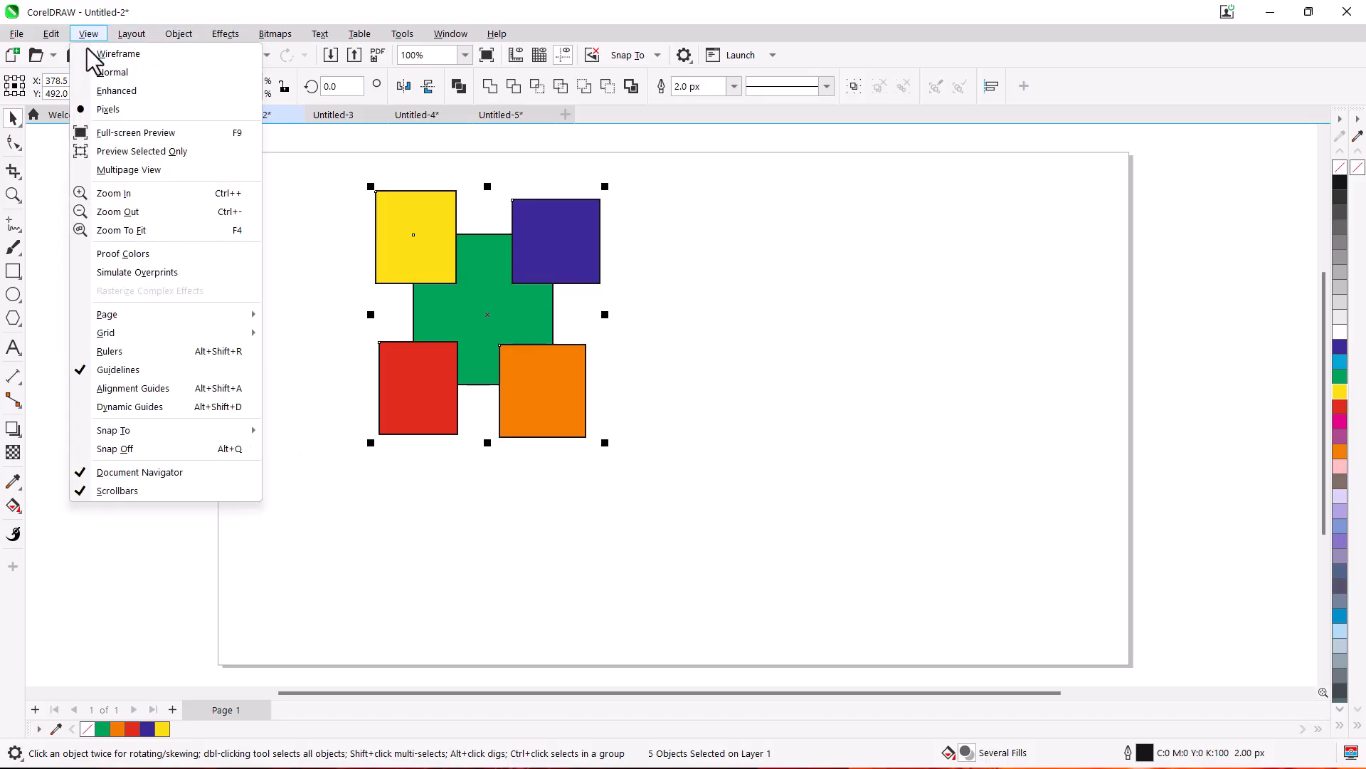
left_click(121, 273)
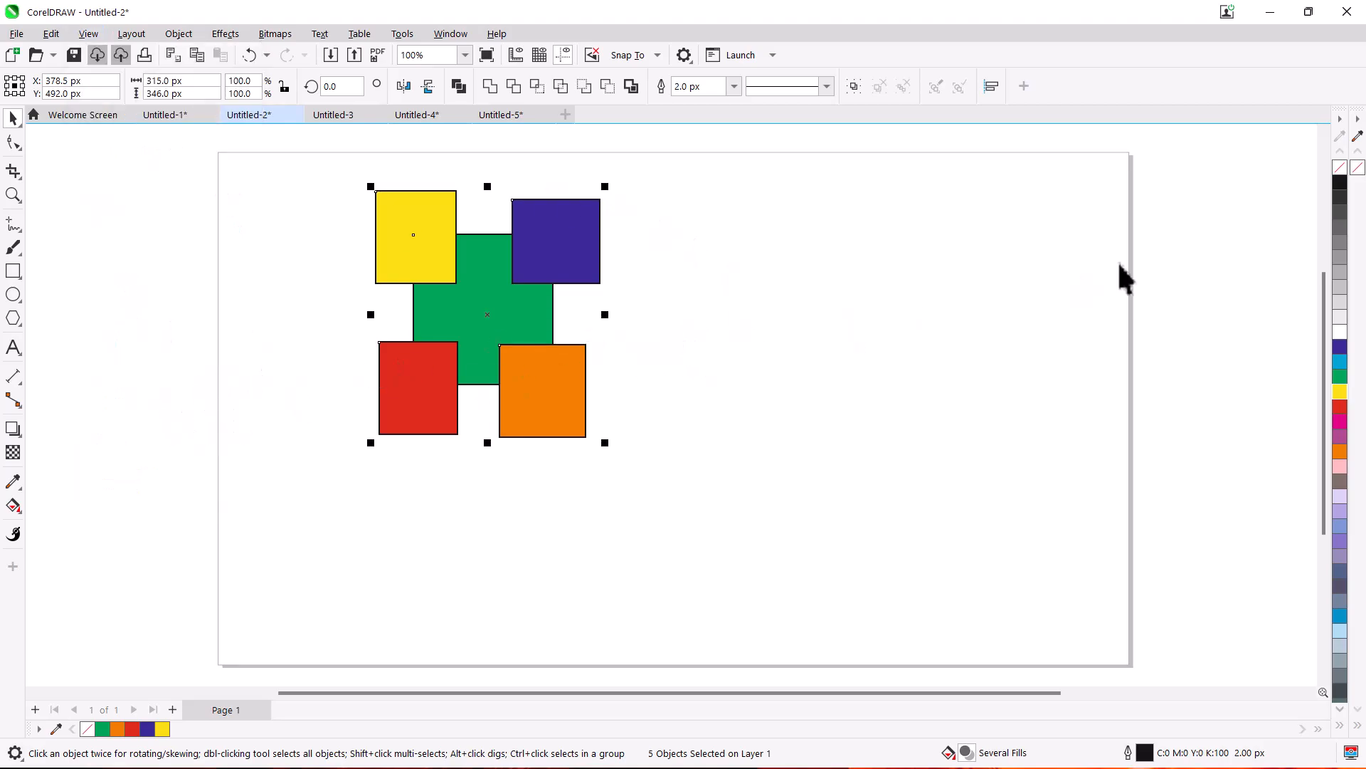
left_click(174, 34)
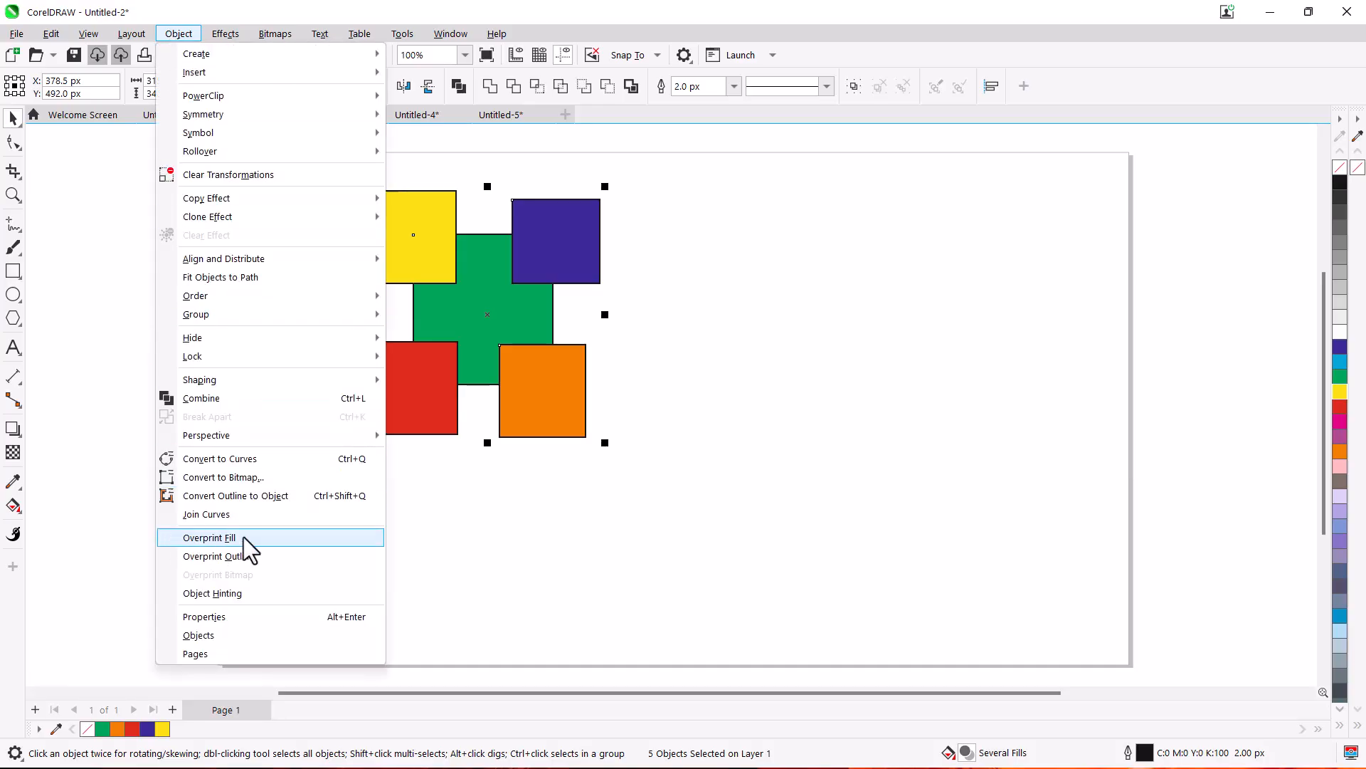
left_click(211, 538)
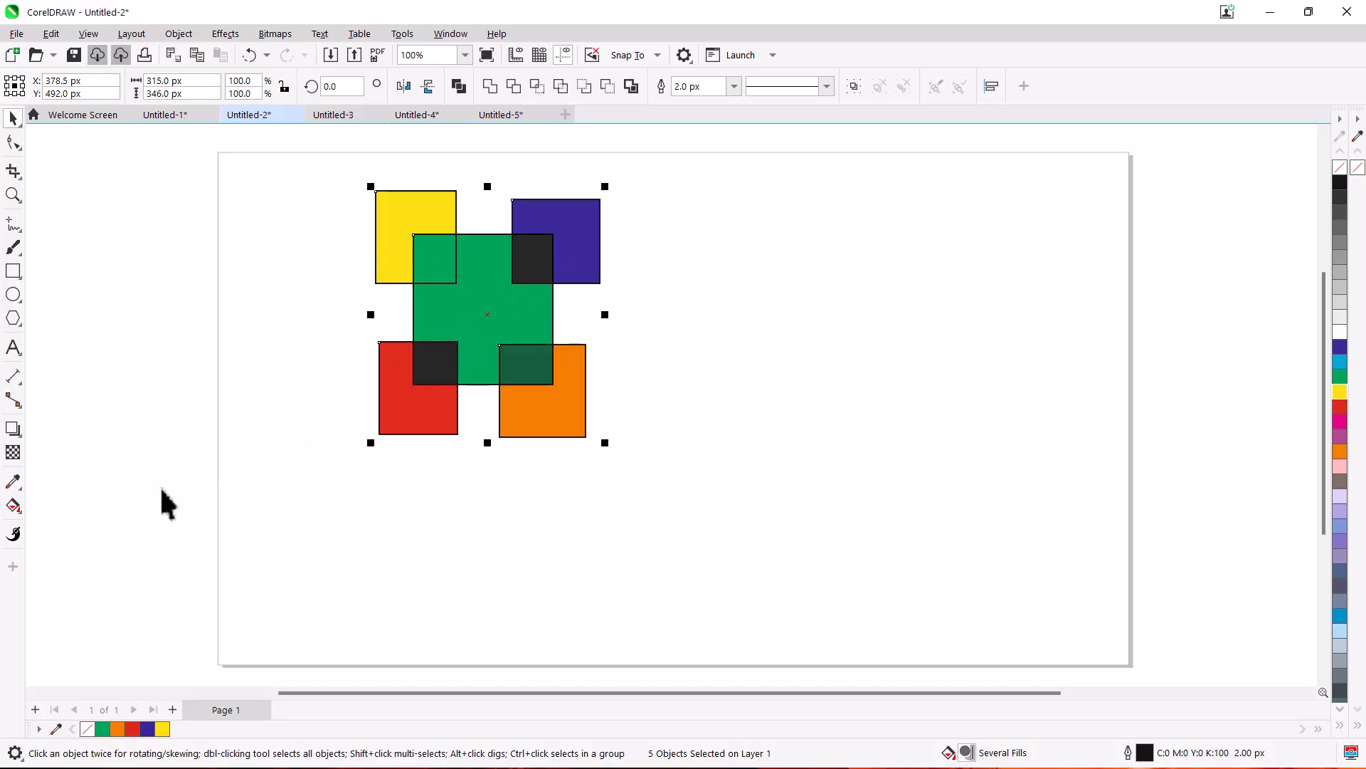
- Apply a uniform transparency of 51 to all five selected rectangles
left_click(13, 453)
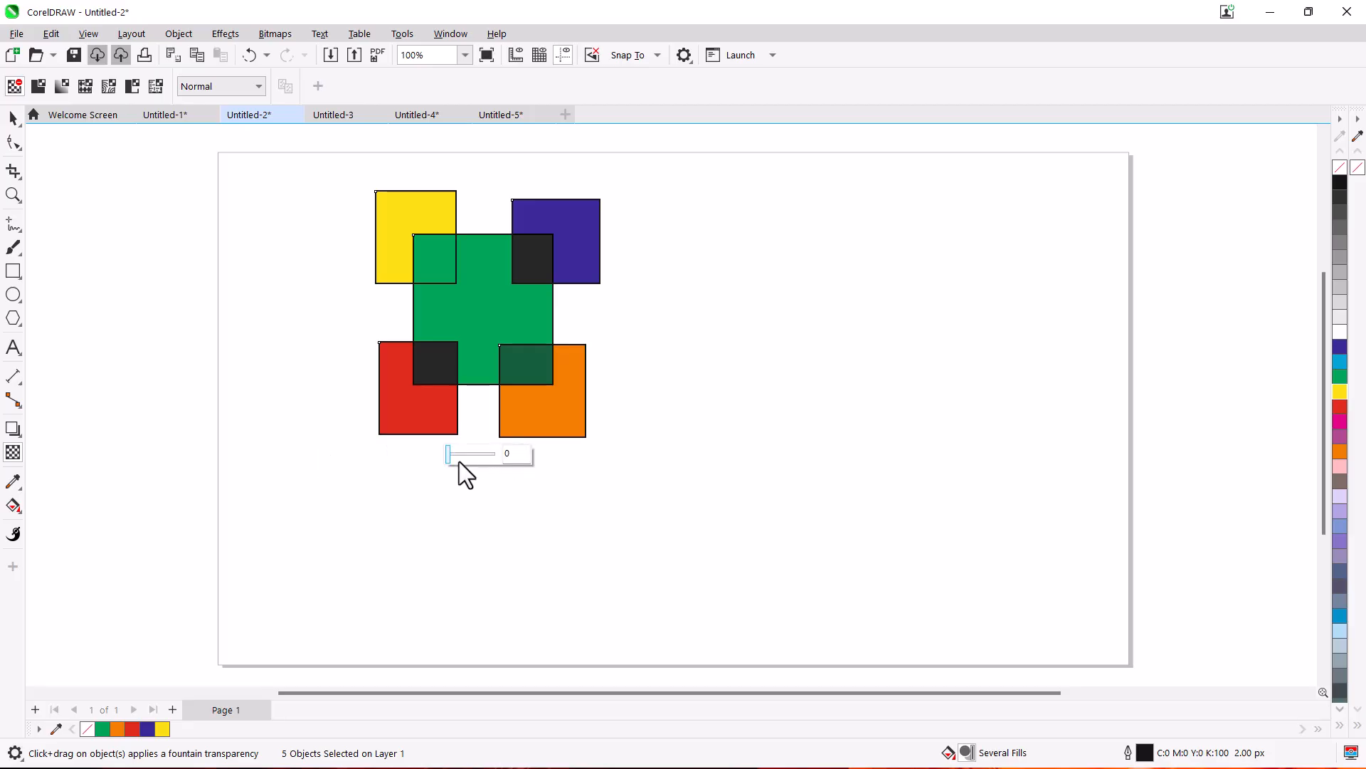
left_click_drag(459, 454, 480, 451)
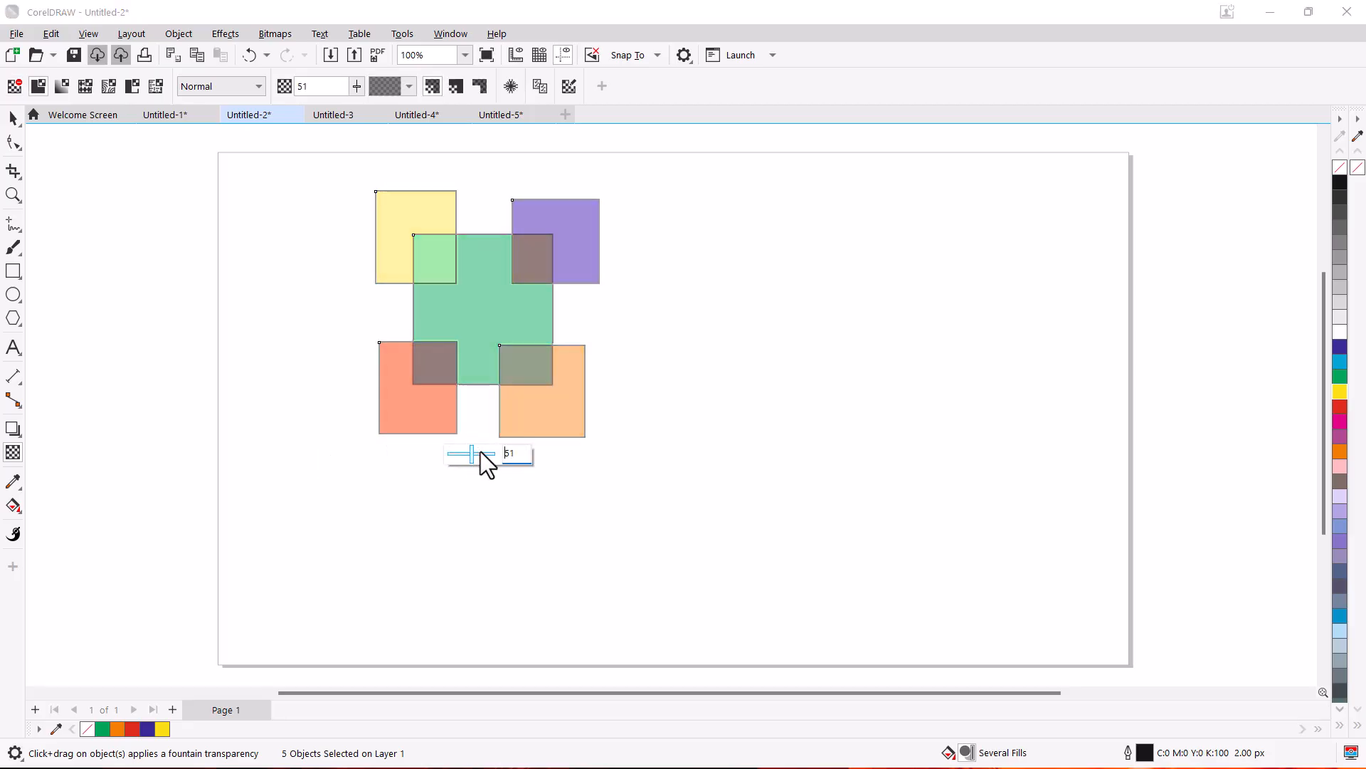
key("space")
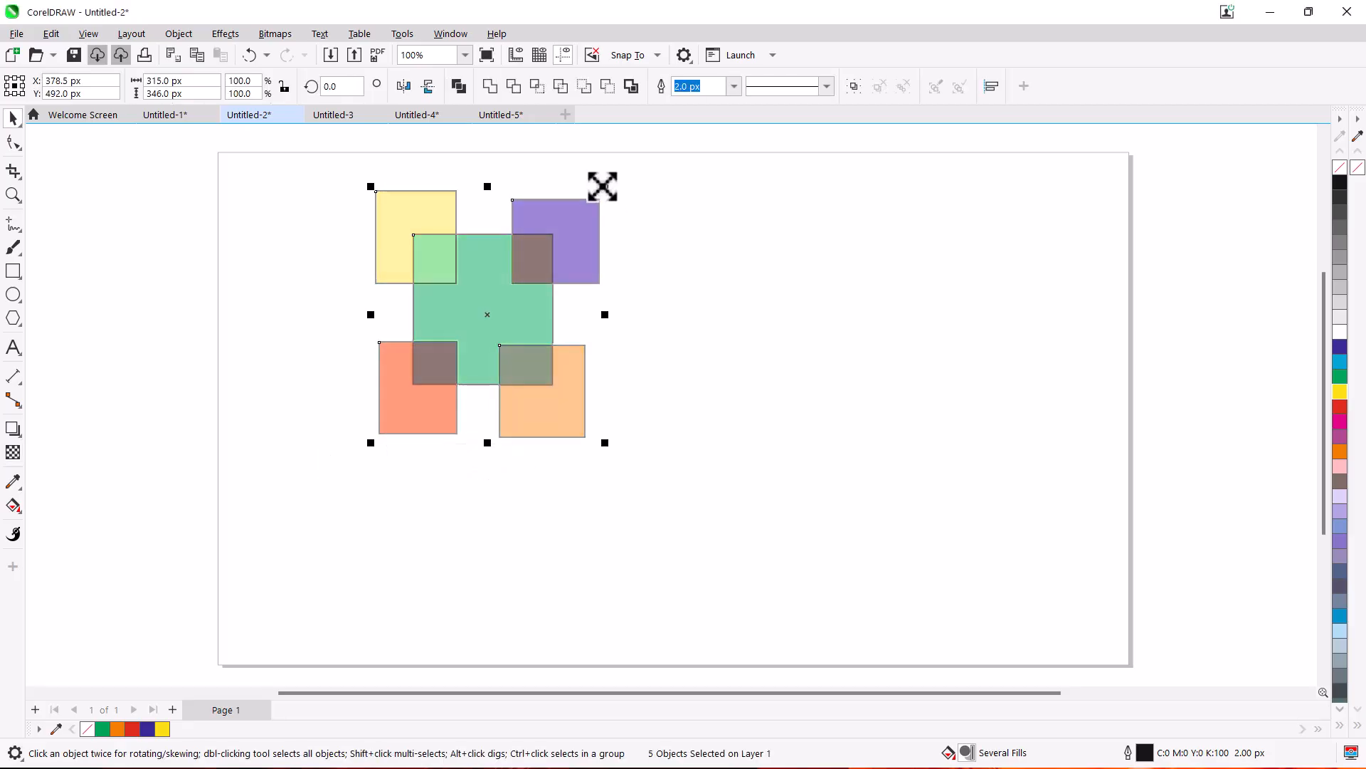
- Scale the five rectangles down about their centre to about 151 × 166 px and place three copies of the set on the page
left_click_drag(605, 186, 543, 216)
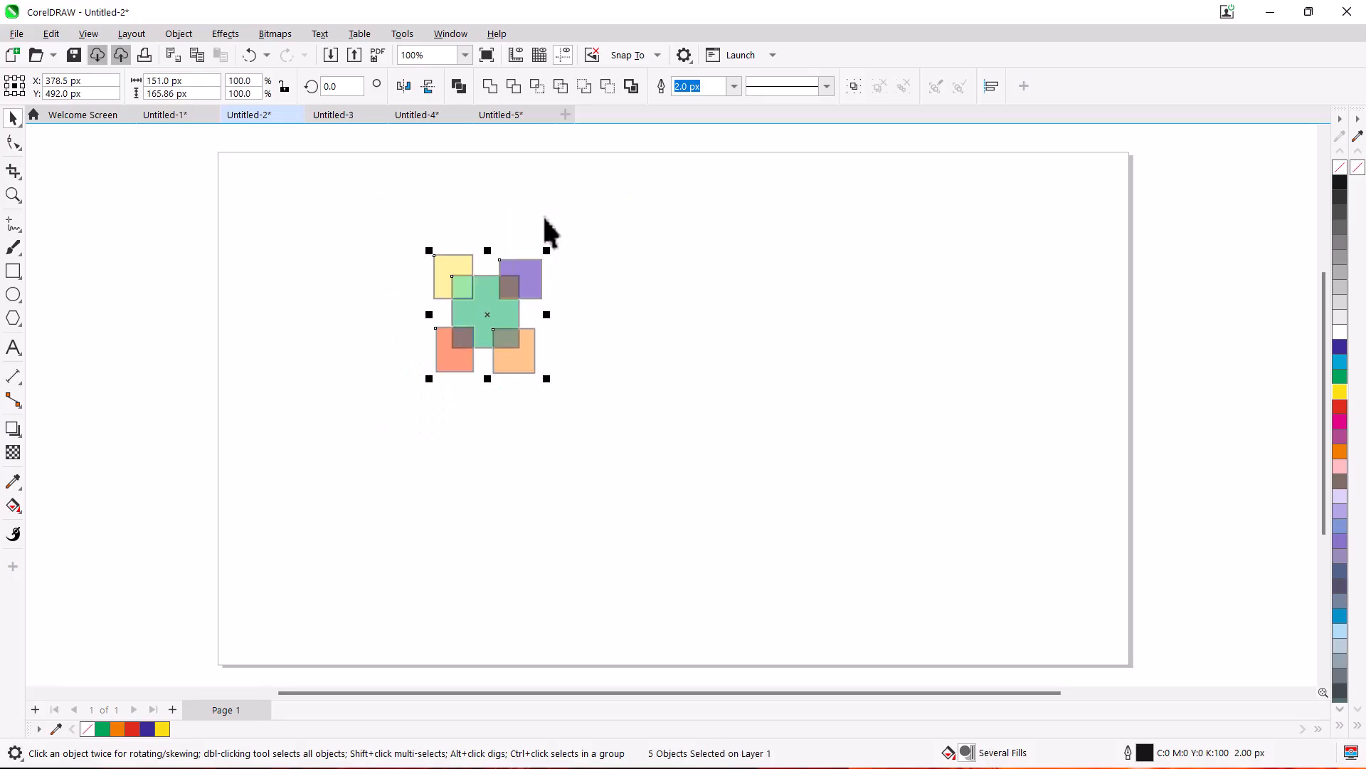
left_click_drag(495, 299, 503, 463)
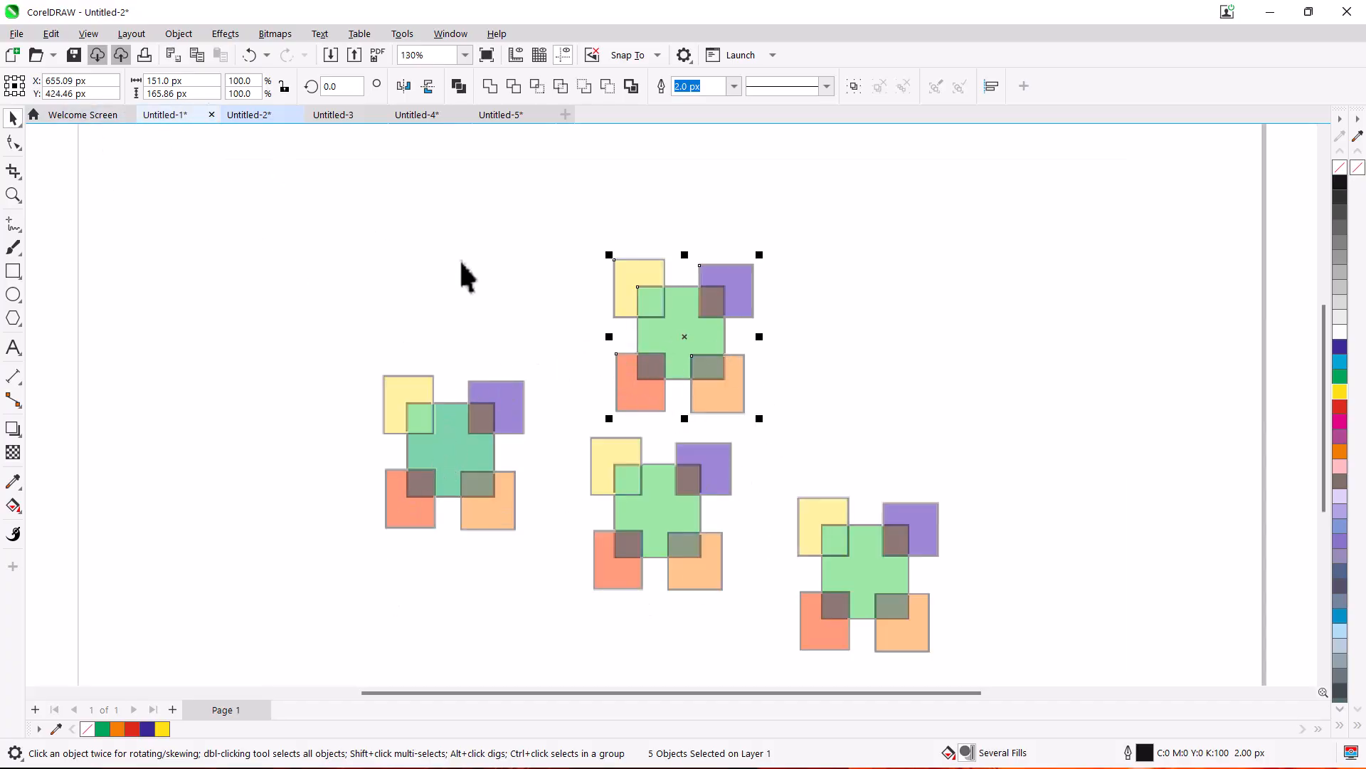
- Deselect the copied rectangles and bring up the document's viewing options
left_click(356, 276)
key("alt+v")
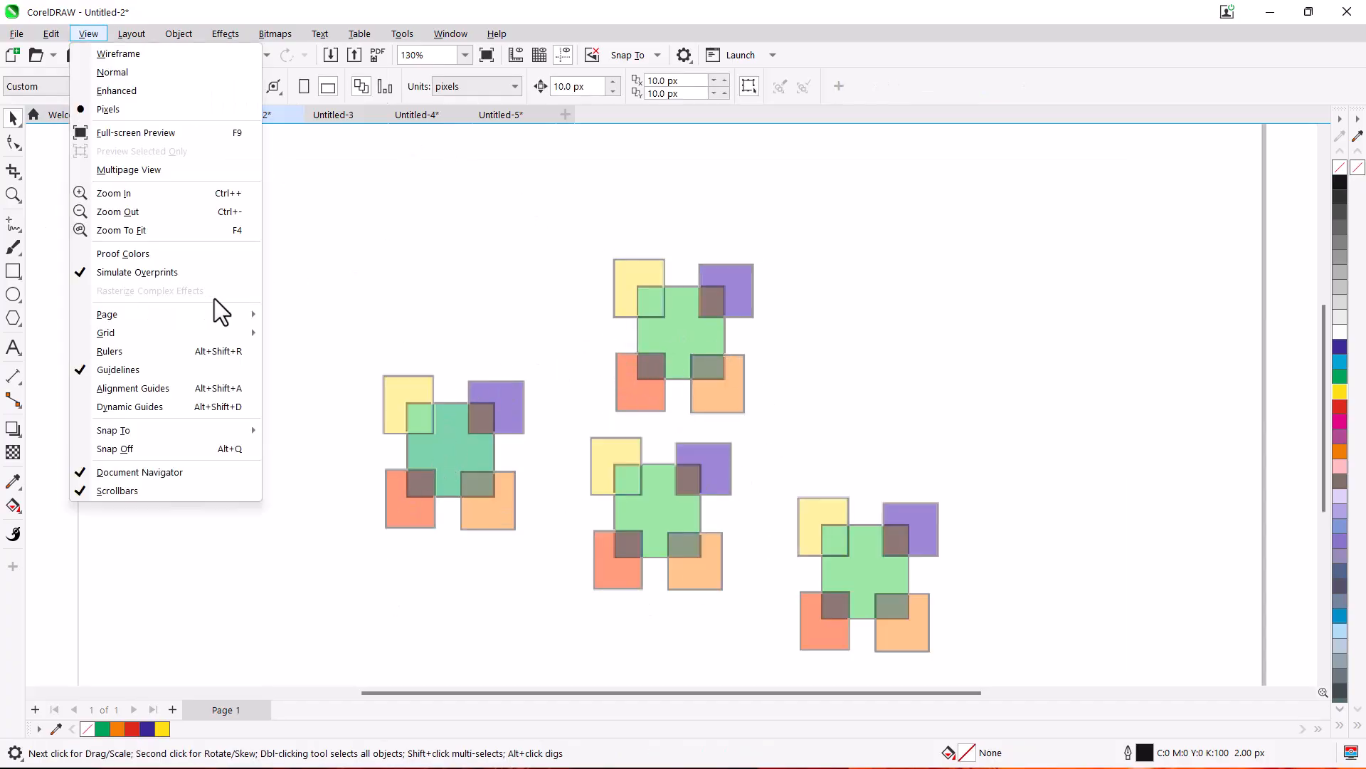